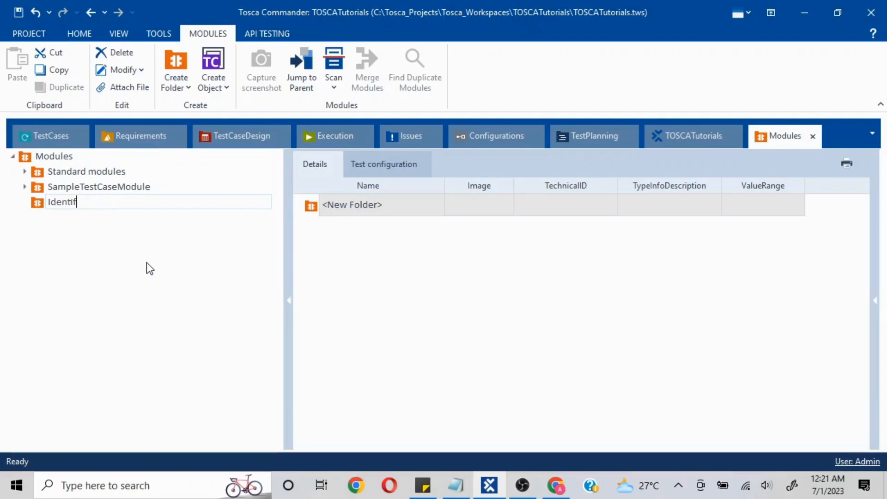
Name the new module folder Identification and scan the Swag Labs browser window into it, enlarging the XScan window
{"action": "key", "text": "Return"}
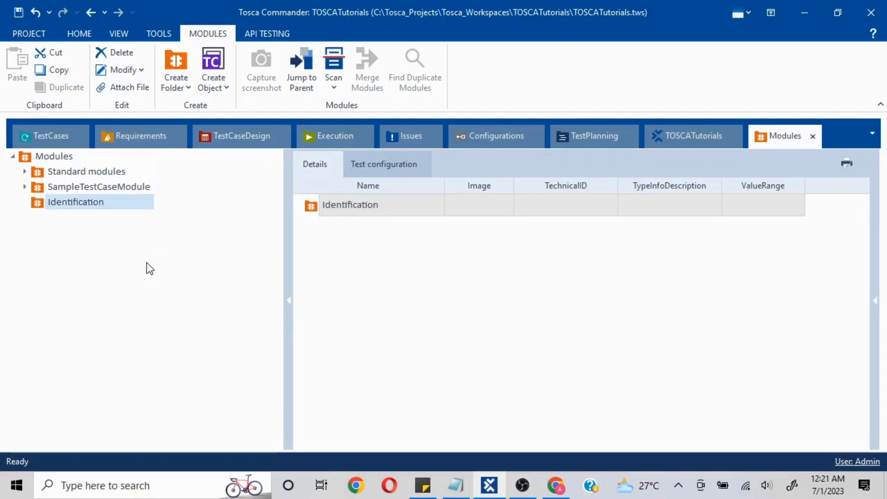
{"action": "left_click", "coordinate": [336, 88]}
{"action": "left_click", "coordinate": [297, 107]}
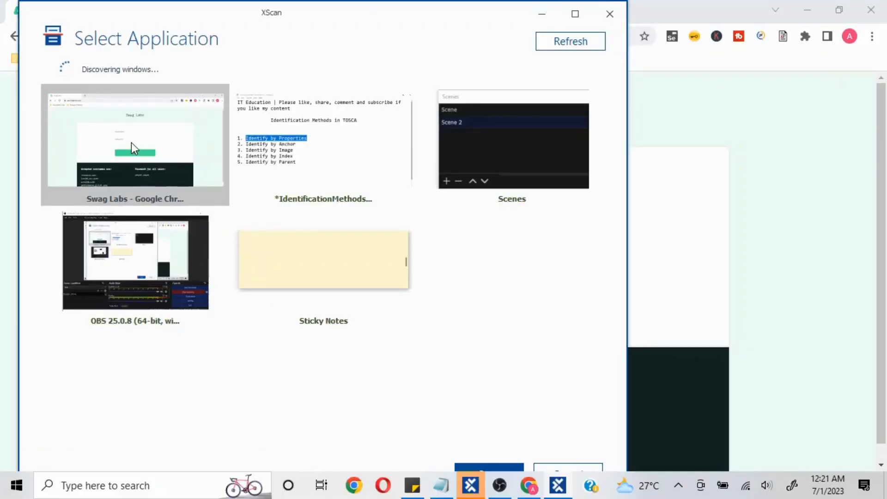
{"action": "double_click", "coordinate": [132, 142]}
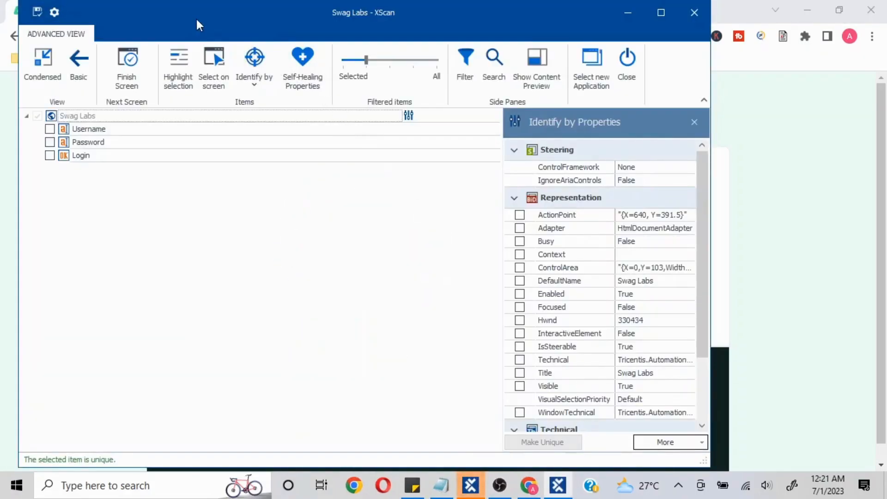
{"action": "left_click", "coordinate": [660, 13]}
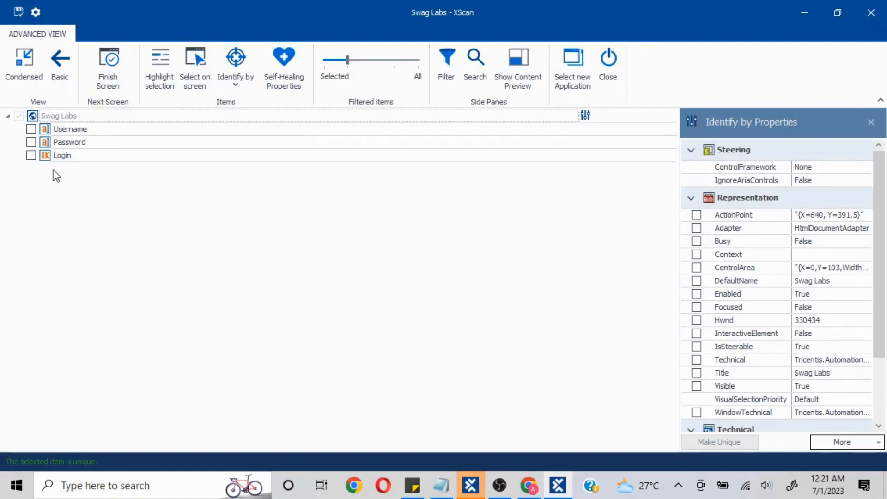
Include the Username field in the scanned module and review its identification properties in a widened pane
{"action": "left_click", "coordinate": [33, 130]}
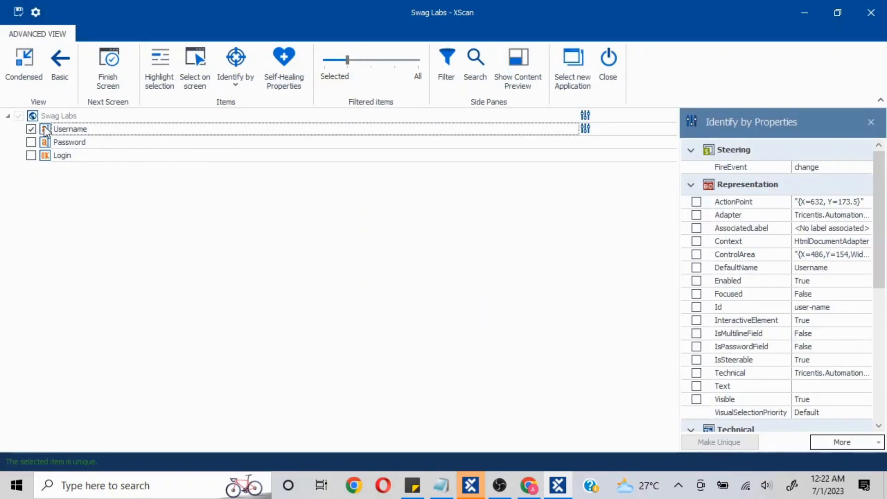
{"action": "mouse_move", "coordinate": [350, 62]}
{"action": "left_mouse_down"}
{"action": "mouse_move", "coordinate": [323, 66]}
{"action": "mouse_move", "coordinate": [342, 70]}
{"action": "left_mouse_up"}
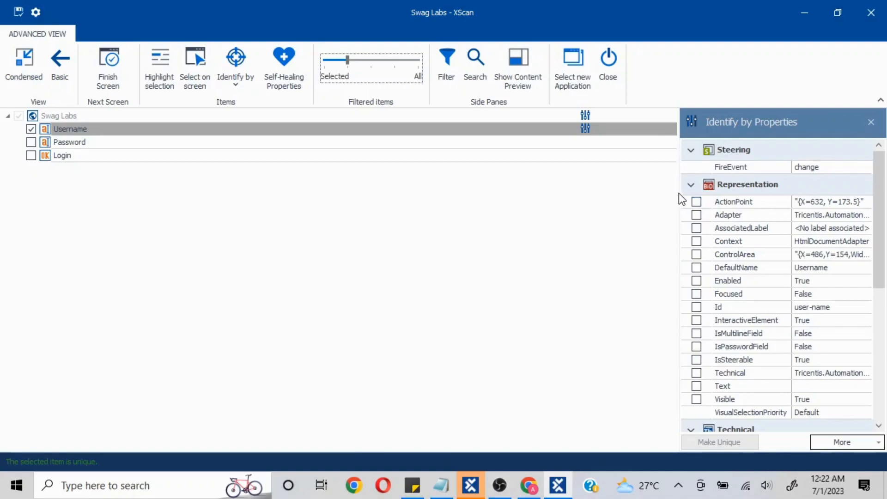
{"action": "left_click_drag", "start_coordinate": [681, 193], "coordinate": [465, 189]}
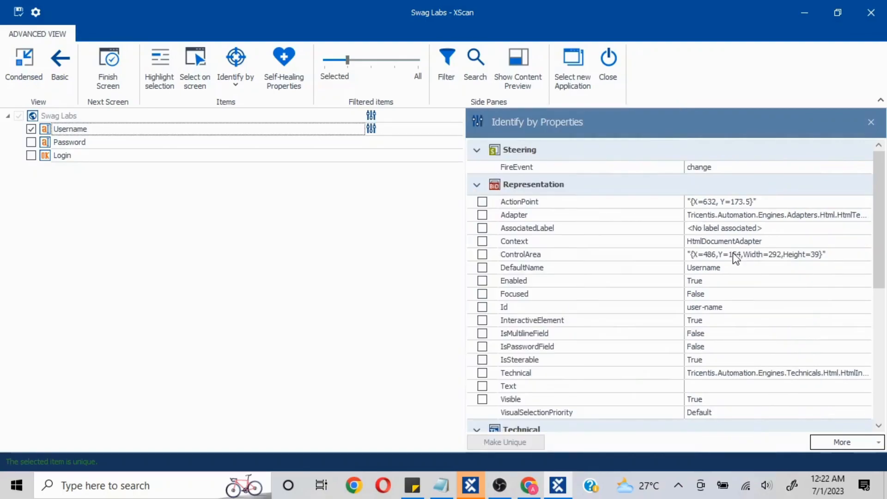
{"action": "scroll", "coordinate": [734, 253], "scroll_direction": "down", "scroll_amount": 6}
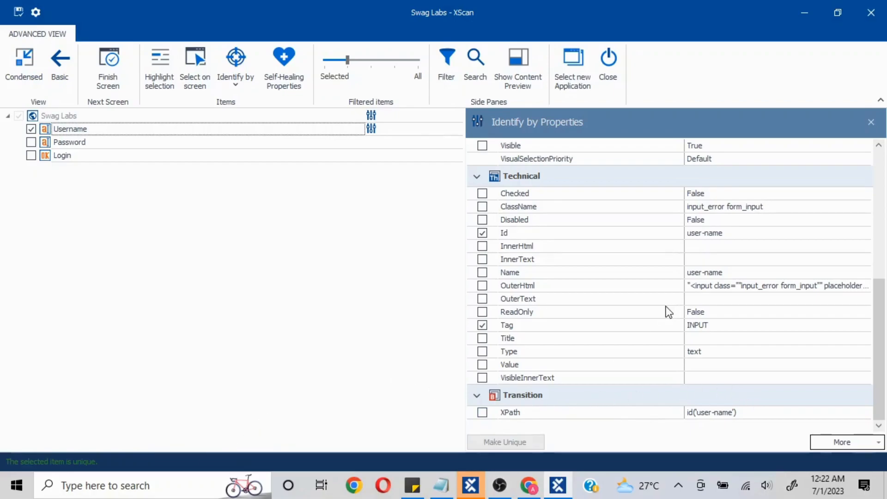
{"action": "scroll", "coordinate": [669, 312], "scroll_direction": "up", "scroll_amount": 6}
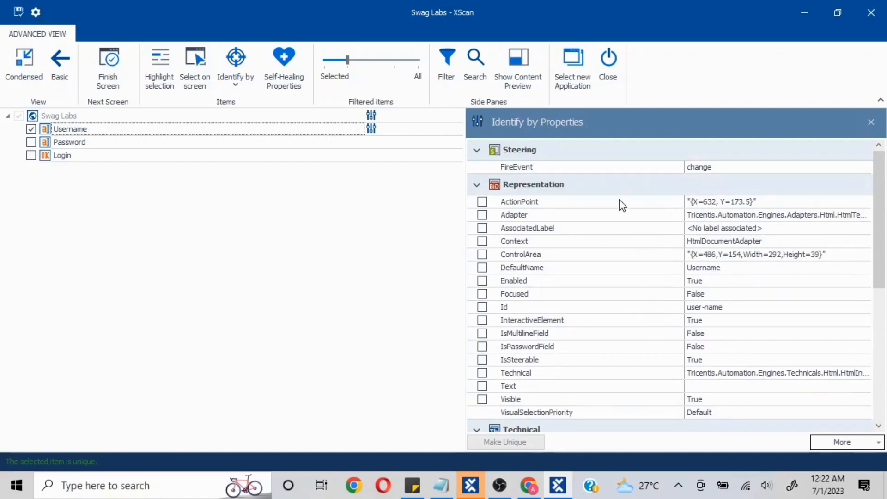
{"action": "scroll", "coordinate": [650, 268], "scroll_direction": "down", "scroll_amount": 6}
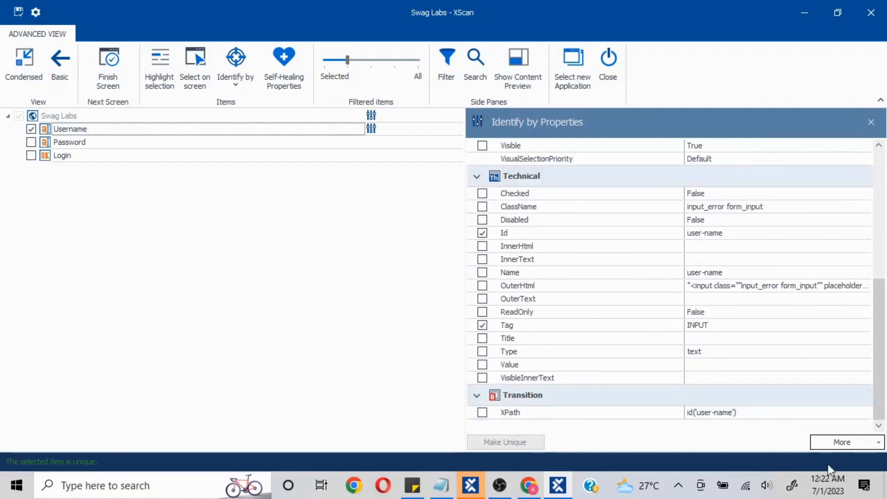
Load all identification properties of the Username field, look through the full list and close the properties pane
{"action": "left_click", "coordinate": [853, 444]}
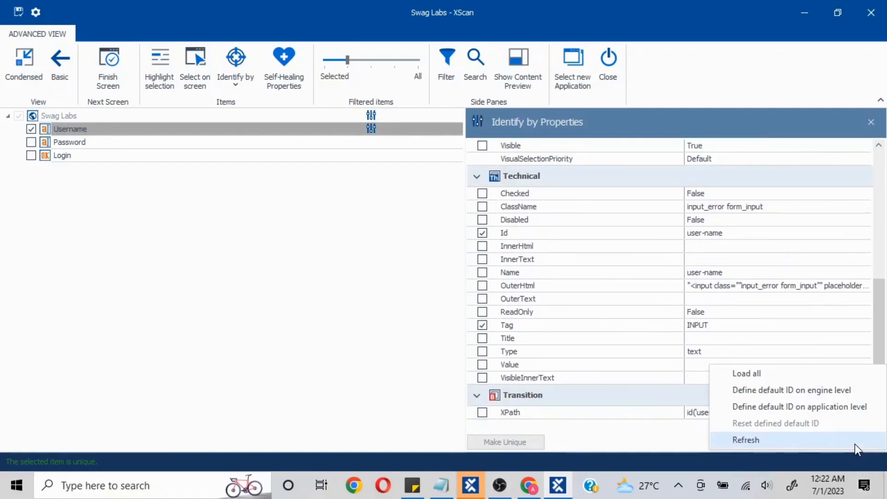
{"action": "left_click", "coordinate": [770, 379]}
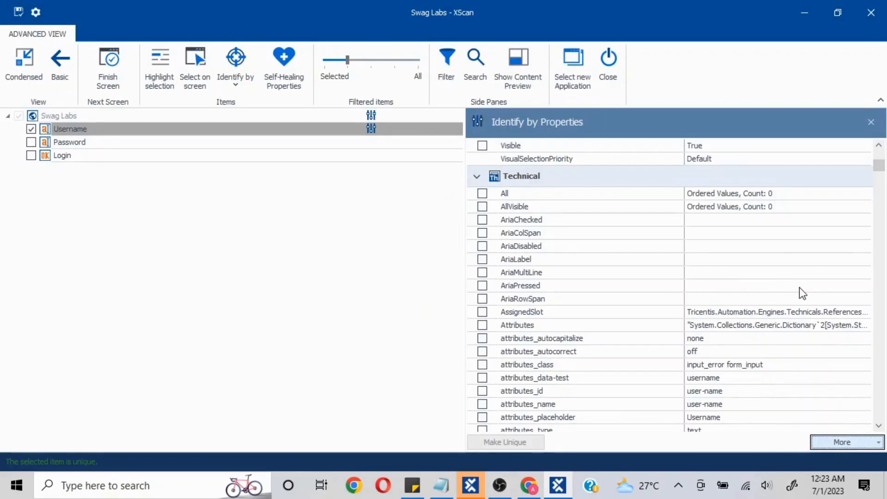
{"action": "scroll", "coordinate": [801, 291], "scroll_direction": "down", "scroll_amount": 10}
{"action": "scroll", "coordinate": [803, 294], "scroll_direction": "down", "scroll_amount": 20}
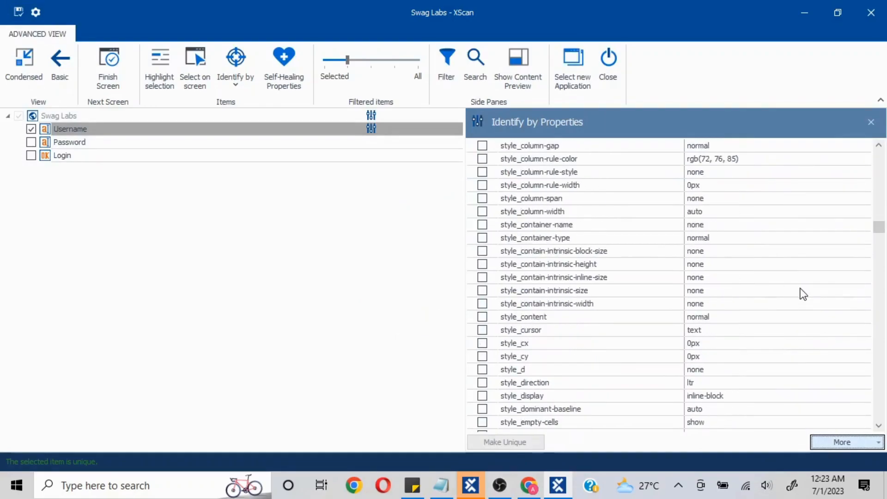
{"action": "scroll", "coordinate": [798, 288], "scroll_direction": "down", "scroll_amount": 20}
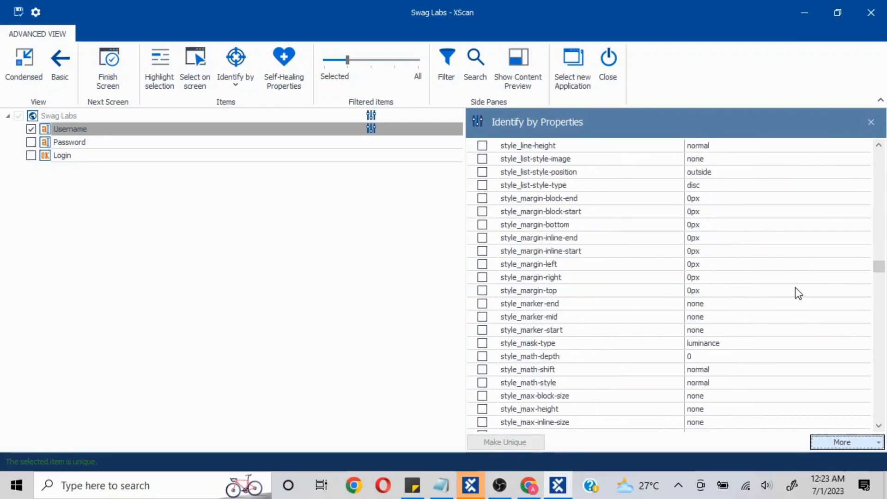
{"action": "scroll", "coordinate": [799, 293], "scroll_direction": "down", "scroll_amount": 20}
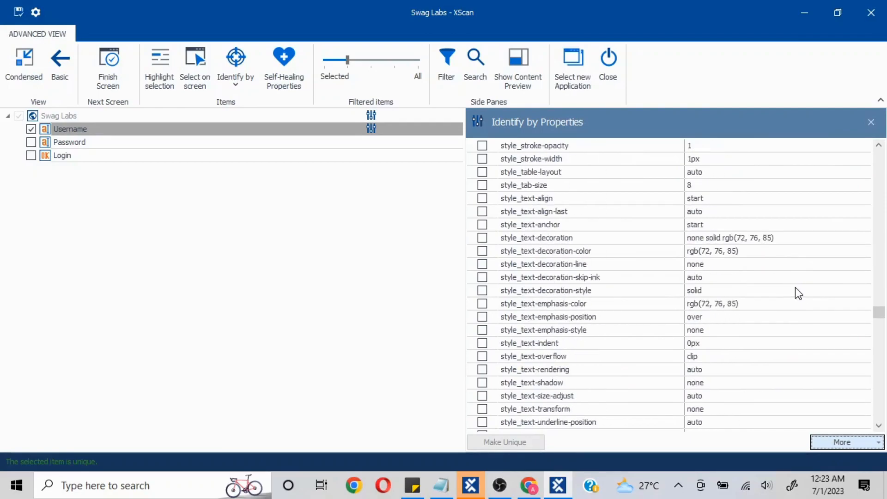
{"action": "left_click", "coordinate": [870, 122]}
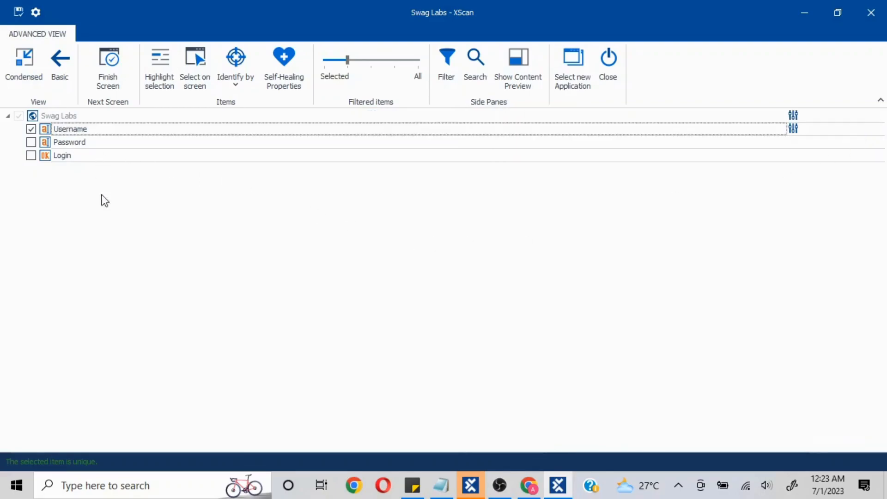
Save the scanned Swag Labs module and close XScan
{"action": "left_click", "coordinate": [60, 115]}
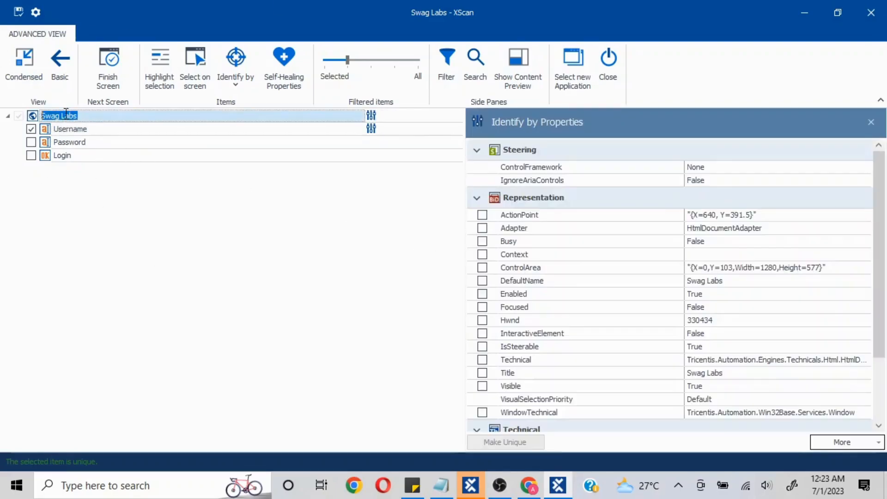
{"action": "left_click", "coordinate": [19, 11]}
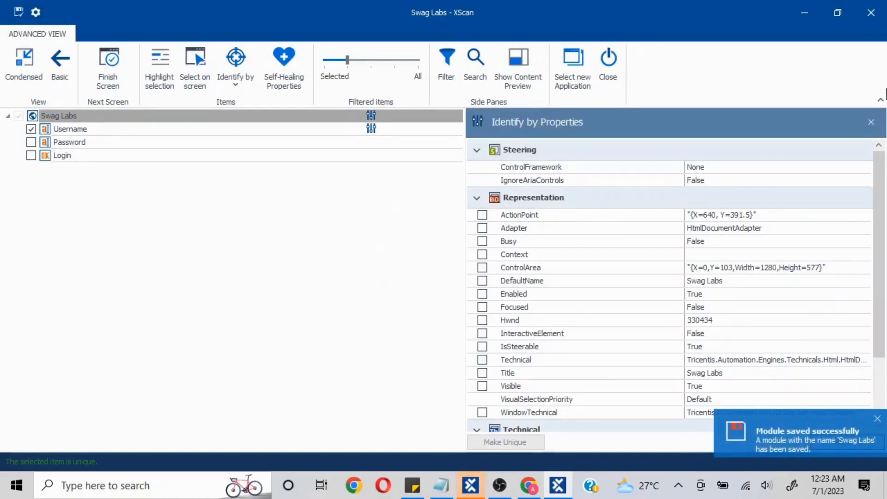
{"action": "left_click", "coordinate": [871, 14]}
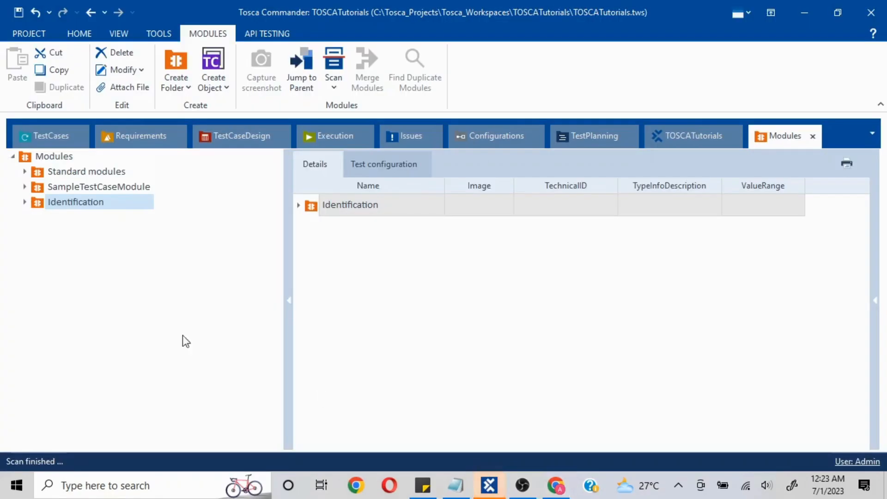
Rename the Swag Labs module in the Identification folder to Properties
{"action": "left_click", "coordinate": [25, 203]}
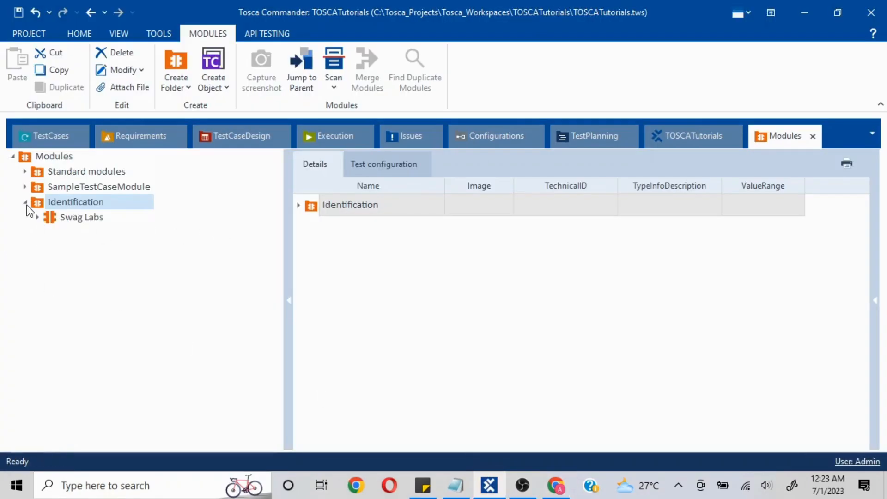
{"action": "left_click", "coordinate": [80, 218]}
{"action": "left_click", "coordinate": [78, 220]}
{"action": "type", "text": "Properties"}
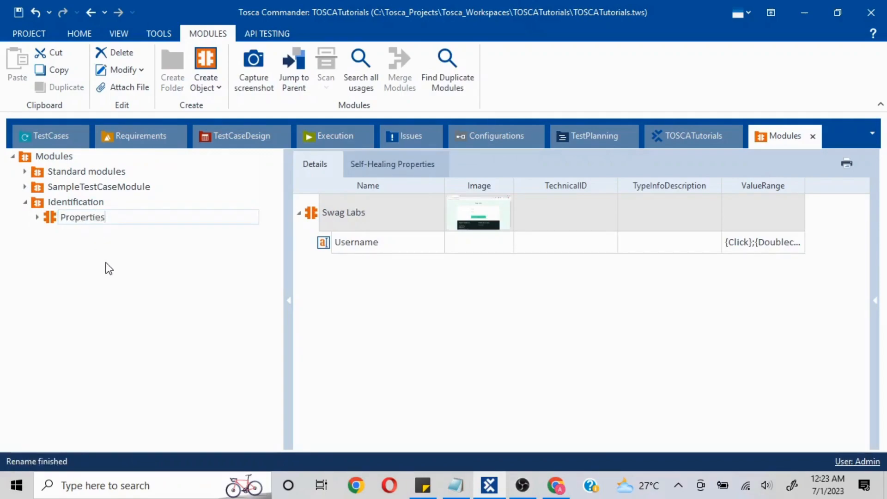
{"action": "key", "text": "Return"}
Create a new folder named Properties under TestCases
{"action": "left_click", "coordinate": [48, 136]}
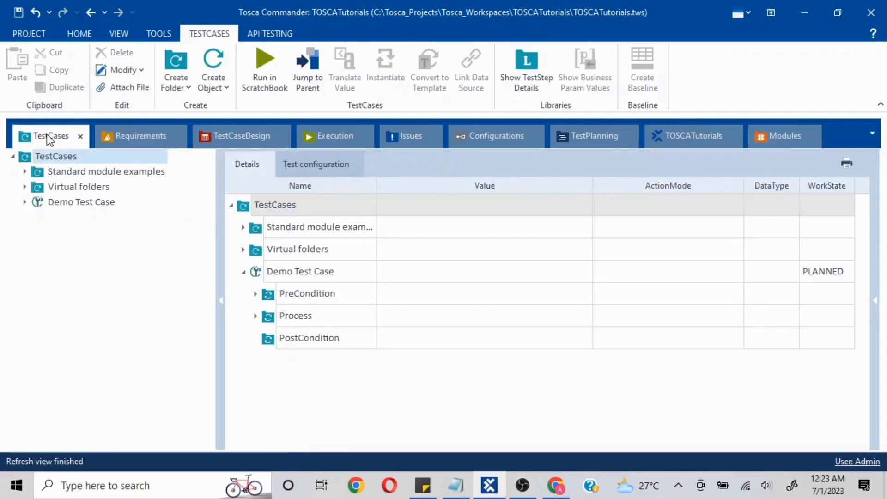
{"action": "right_click", "coordinate": [27, 160]}
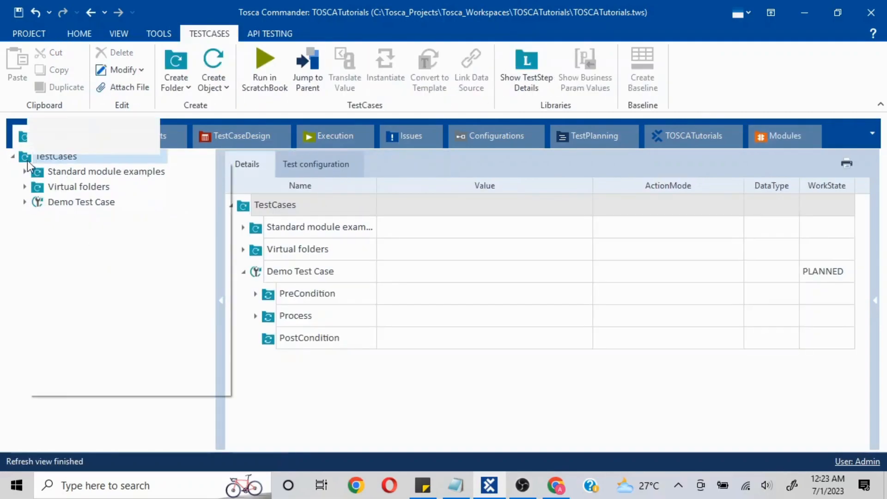
{"action": "left_click", "coordinate": [40, 148]}
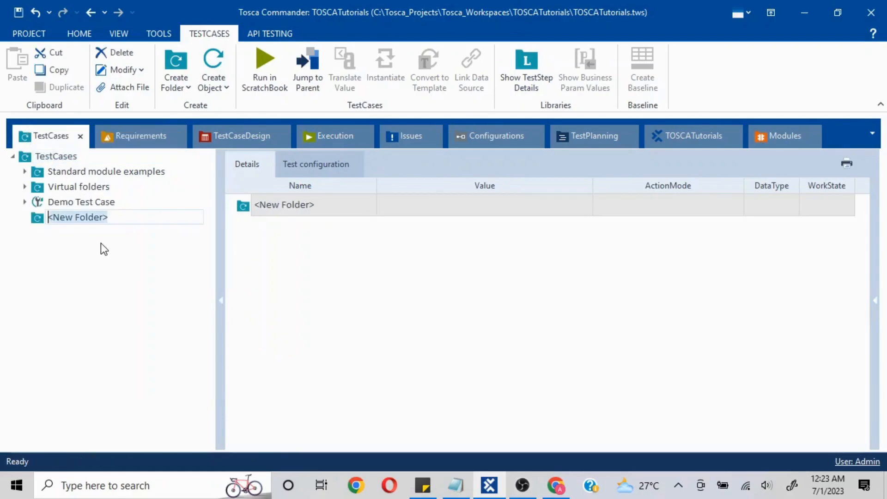
{"action": "type", "text": "Propertie"}
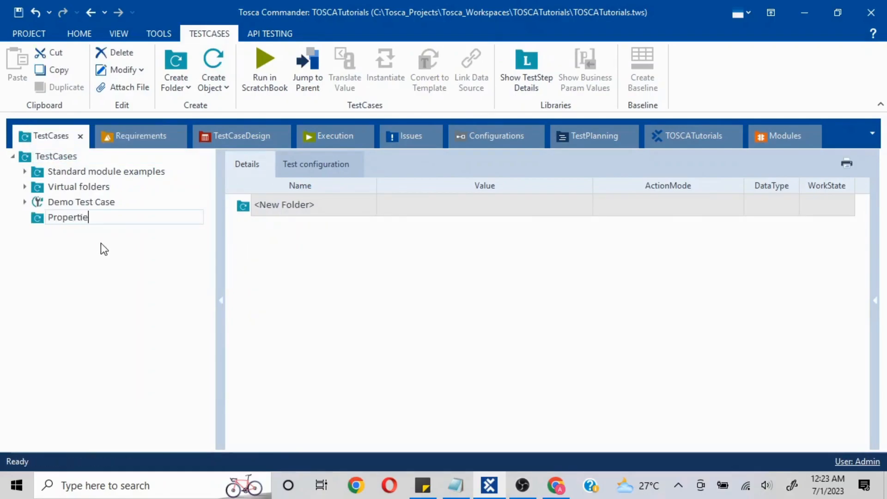
{"action": "type", "text": "s"}
{"action": "key", "text": "Return"}
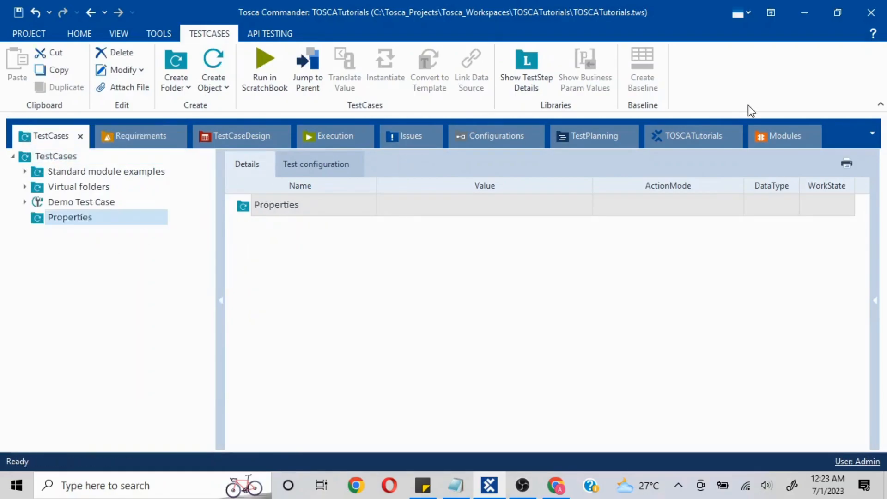
Create a test case from the Properties module in the new test case folder and name it Properties
{"action": "left_click", "coordinate": [775, 139]}
{"action": "mouse_move", "coordinate": [51, 223]}
{"action": "left_mouse_down"}
{"action": "mouse_move", "coordinate": [43, 134]}
{"action": "mouse_move", "coordinate": [59, 219]}
{"action": "left_mouse_up"}
{"action": "left_click", "coordinate": [73, 225]}
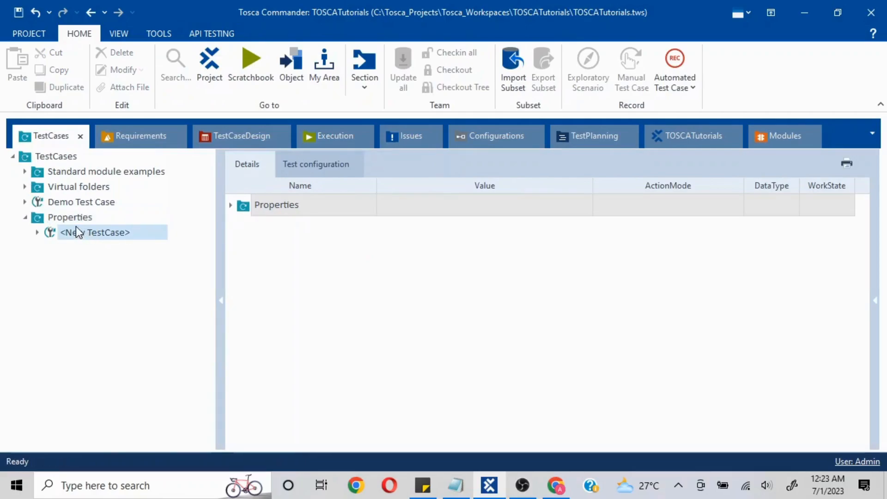
{"action": "key", "text": "F2"}
{"action": "type", "text": "Properties"}
{"action": "key", "text": "Return"}
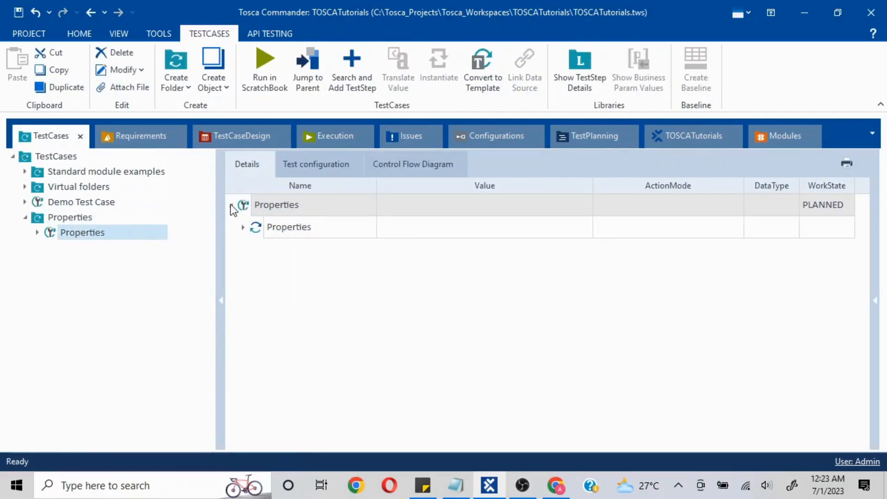
Rename the test case folder containing the Properties test case to Identification
{"action": "left_click", "coordinate": [84, 217]}
{"action": "key", "text": "F2"}
{"action": "type", "text": "Identific"}
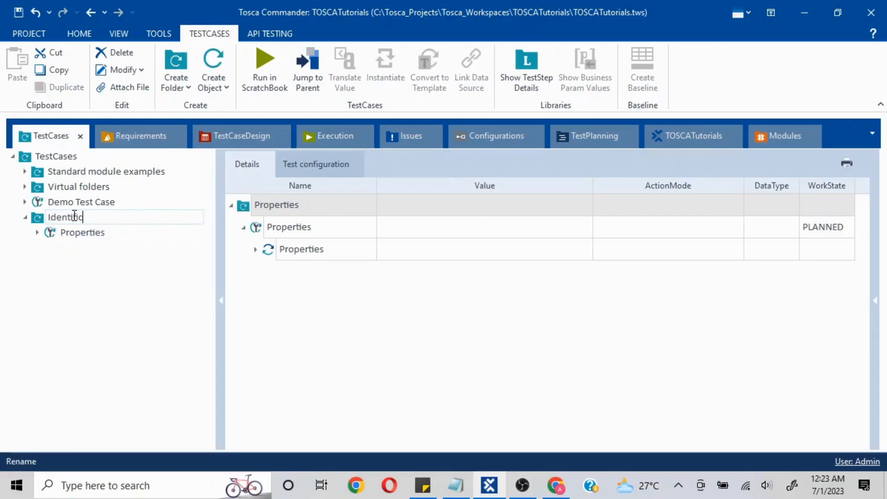
{"action": "type", "text": "ation"}
{"action": "key", "text": "Return"}
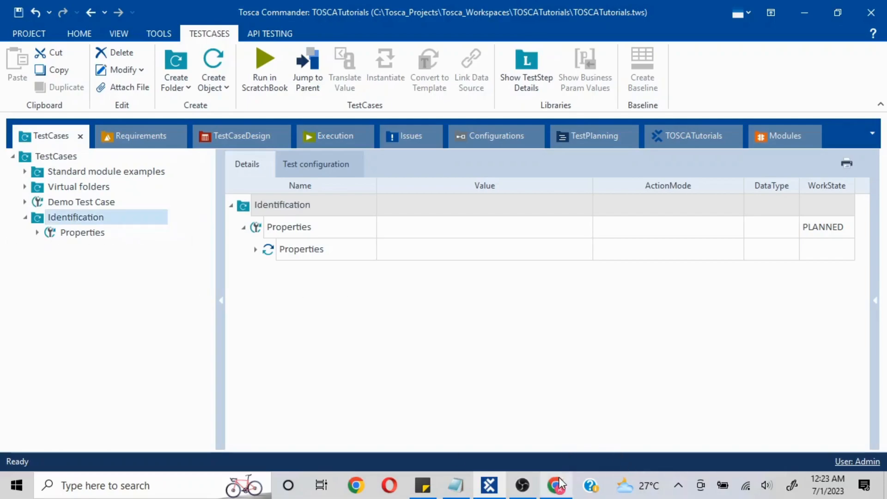
Switch to Chrome to check the Swag Labs login page, and return to Tosca Commander
{"action": "mouse_move", "coordinate": [559, 491]}
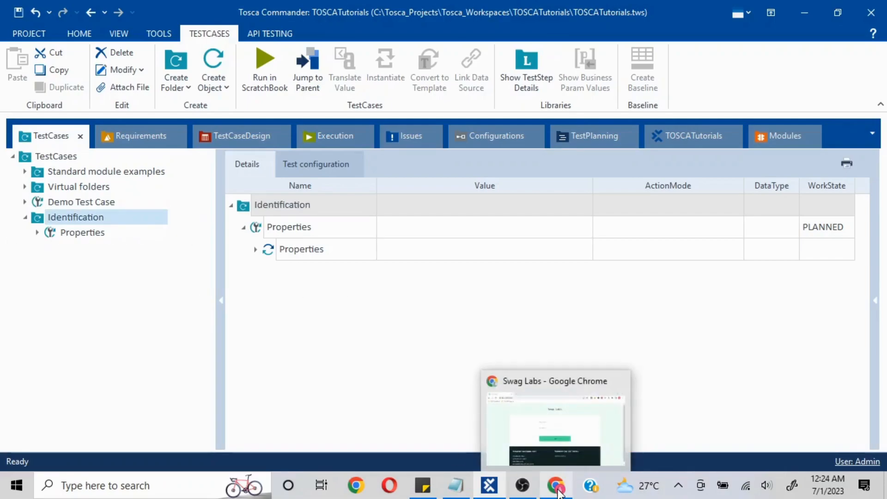
{"action": "left_click", "coordinate": [556, 487]}
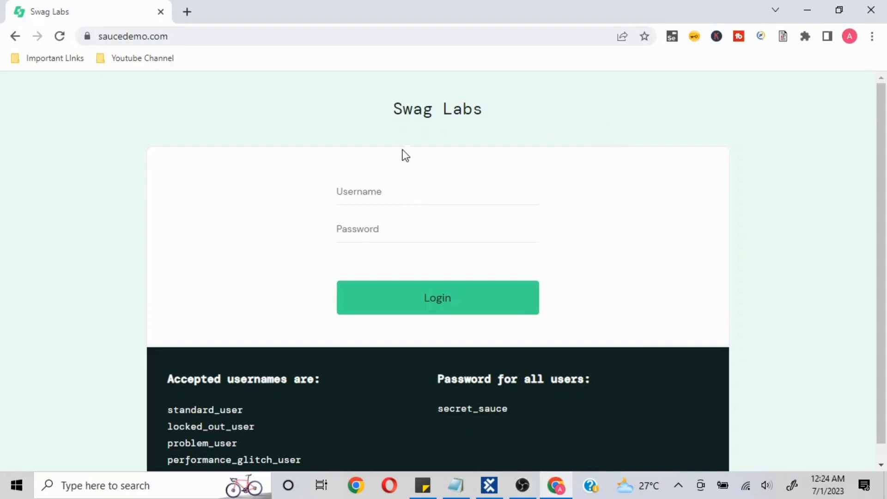
{"action": "key", "text": "alt+Tab"}
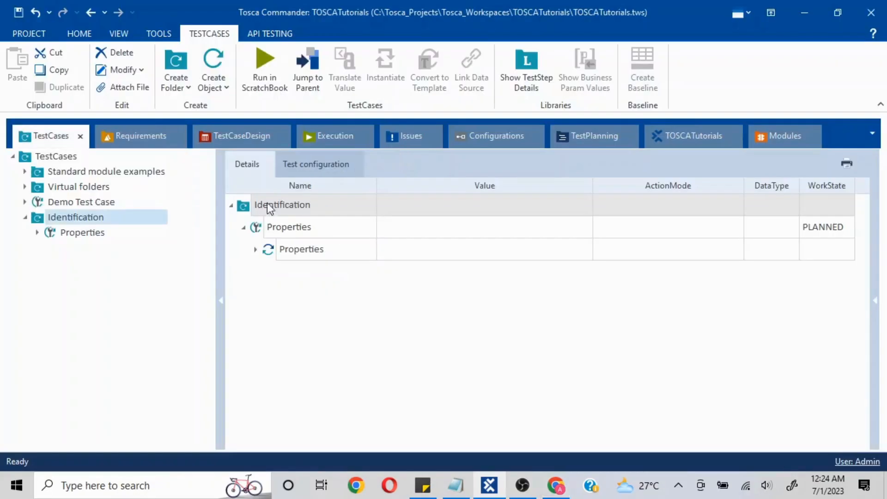
{"action": "left_click", "coordinate": [77, 241]}
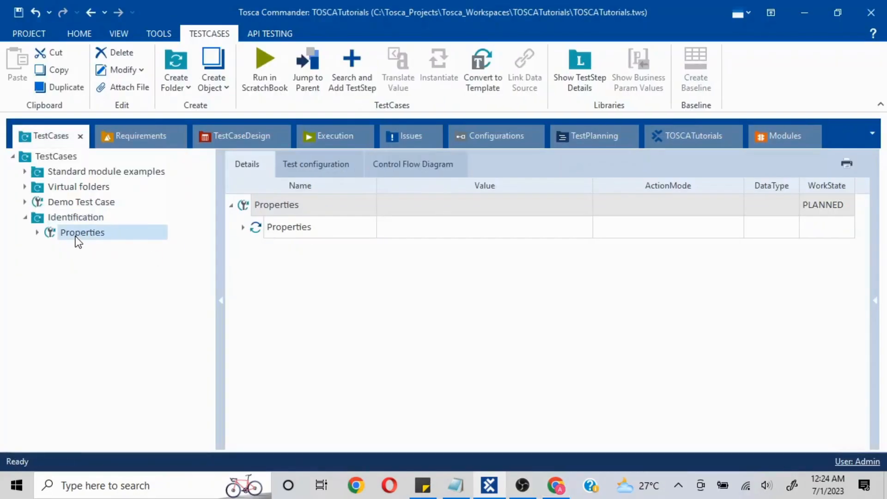
{"action": "right_click", "coordinate": [75, 237]}
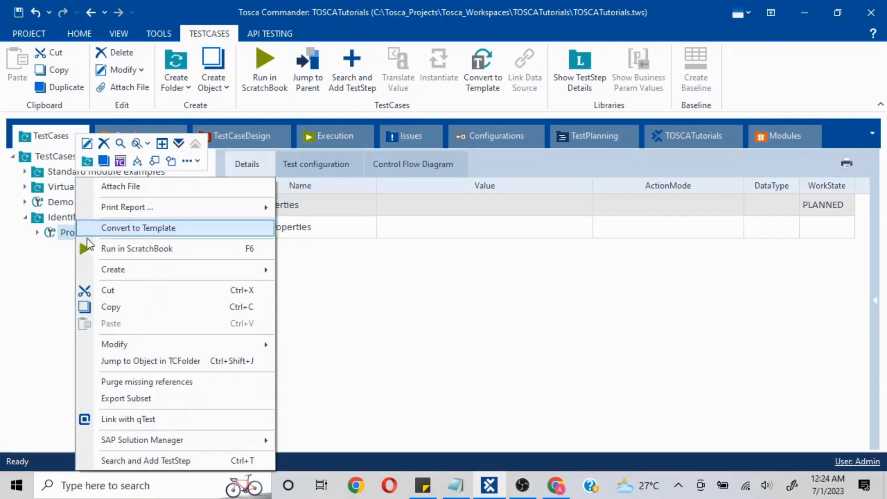
{"action": "left_click", "coordinate": [113, 249]}
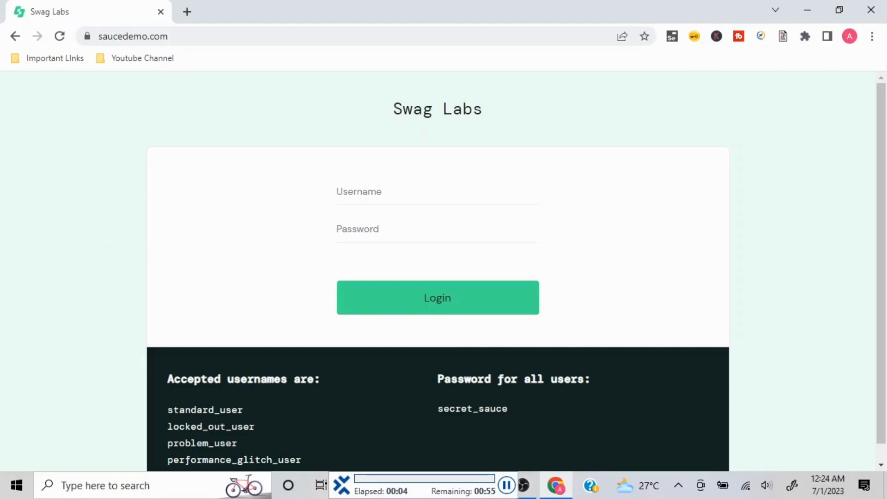
{"action": "left_click", "coordinate": [506, 486]}
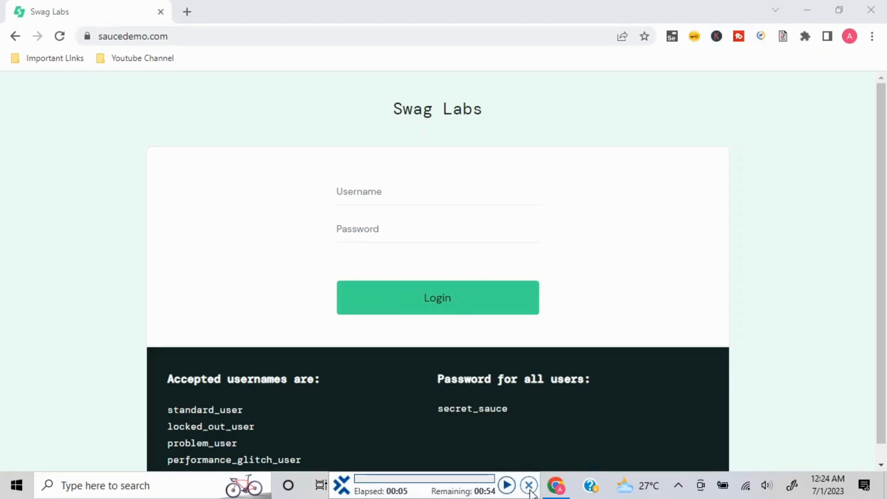
{"action": "left_click", "coordinate": [529, 487]}
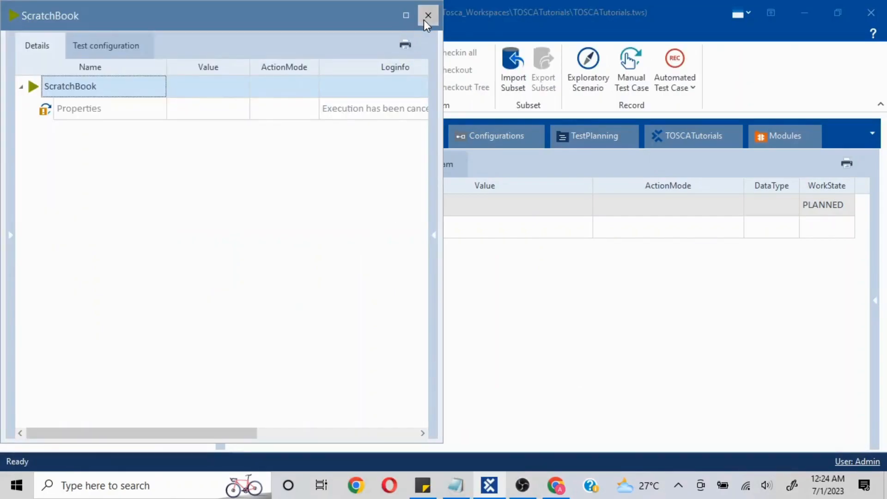
{"action": "left_click", "coordinate": [428, 16]}
Set the Username test step value to Properties with the Input action mode in the Properties test case
{"action": "left_click", "coordinate": [242, 228]}
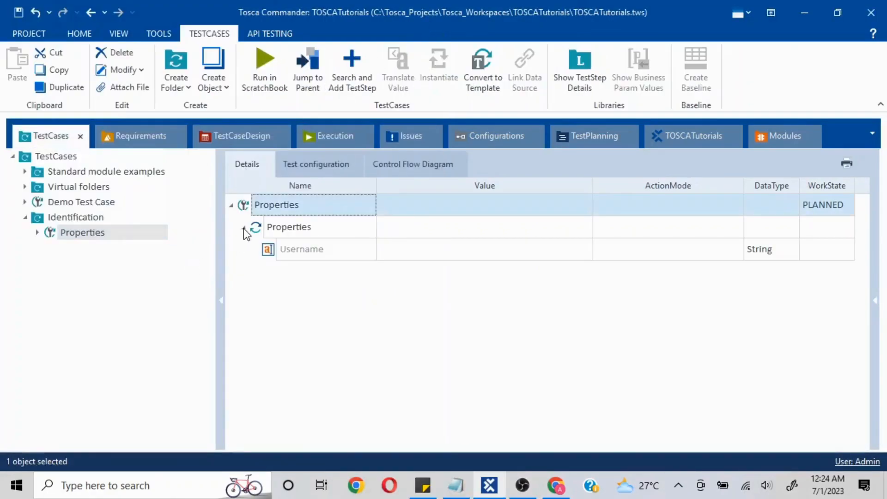
{"action": "left_click", "coordinate": [736, 250]}
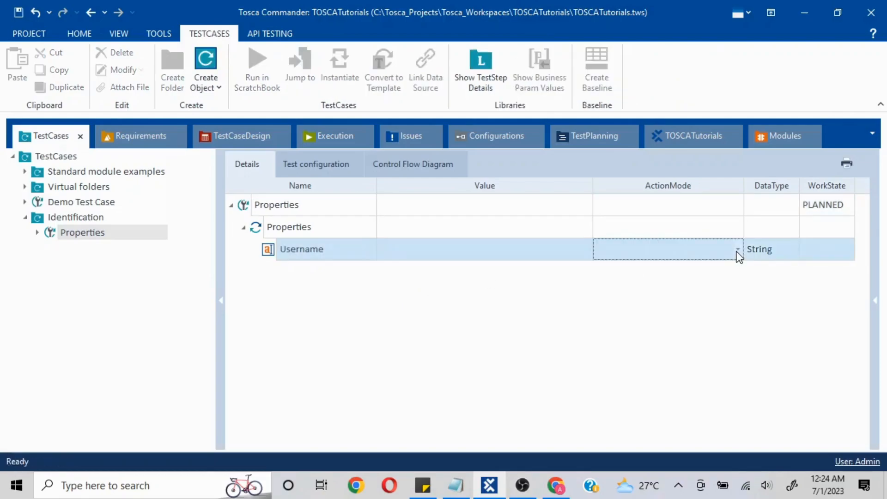
{"action": "left_click", "coordinate": [737, 251]}
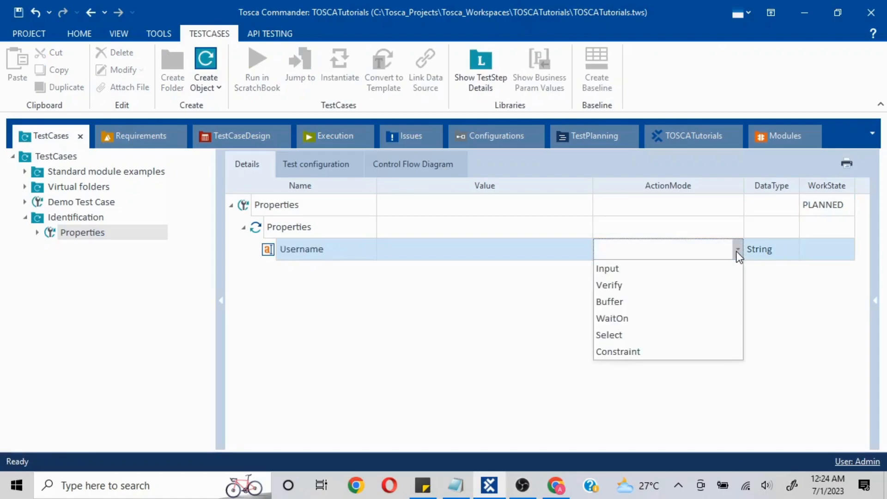
{"action": "left_click", "coordinate": [660, 270]}
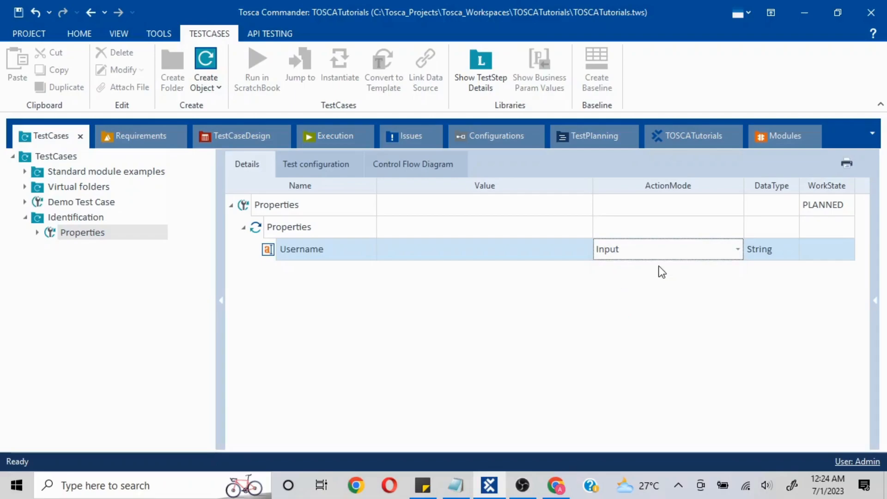
{"action": "left_click", "coordinate": [541, 251]}
{"action": "type", "text": "Properties"}
{"action": "left_click", "coordinate": [428, 319]}
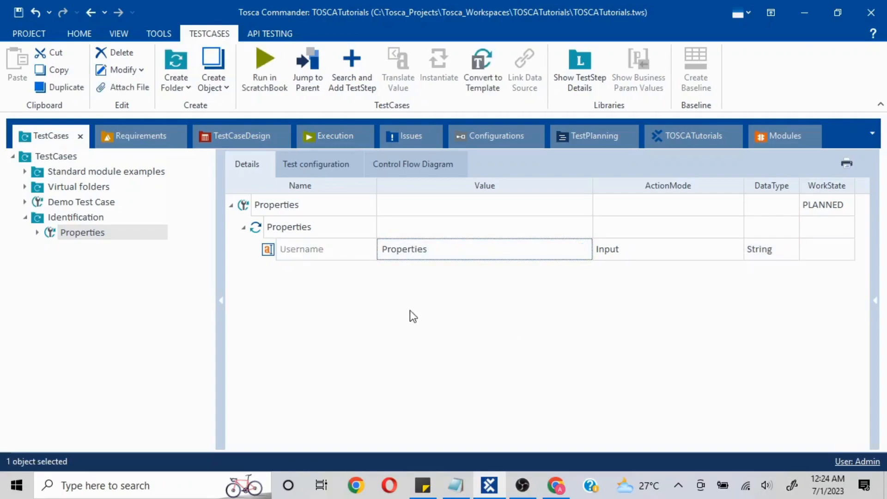
Run the Properties test case in ScratchBook and clear the Username field on the Swag Labs page
{"action": "right_click", "coordinate": [91, 232]}
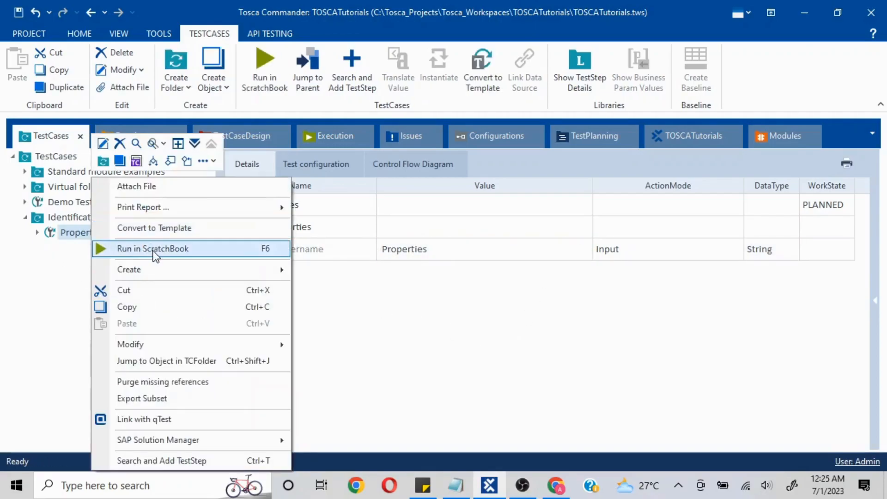
{"action": "left_click", "coordinate": [155, 250]}
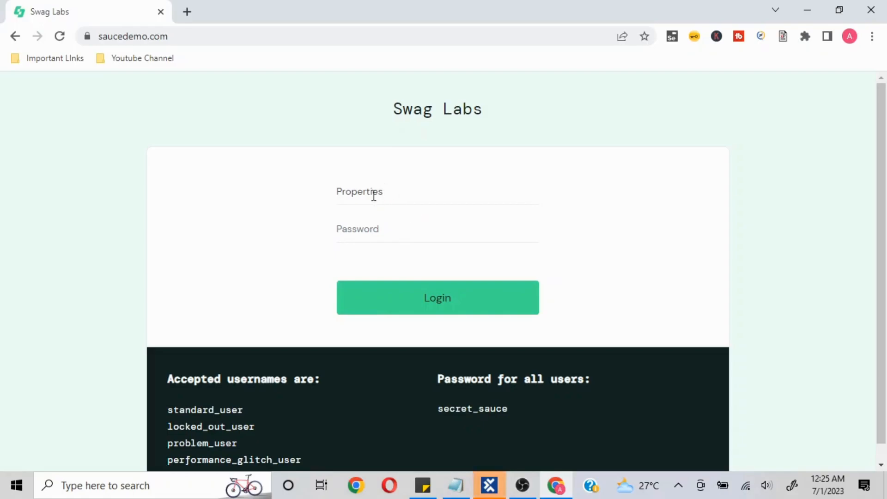
{"action": "left_click_drag", "start_coordinate": [387, 193], "coordinate": [301, 198]}
{"action": "key", "text": "BackSpace"}
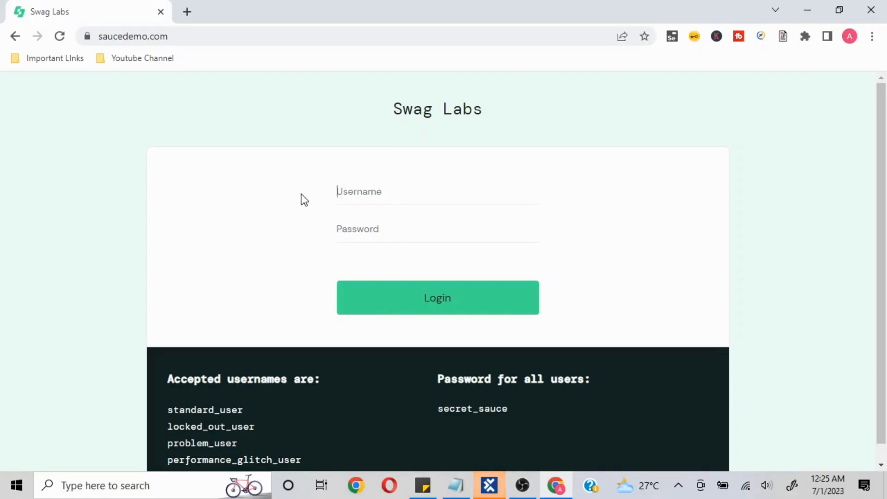
Switch to Notepad to review the Identify by Properties and Identify by Anchor entries, and minimize the notes
{"action": "left_click", "coordinate": [456, 485]}
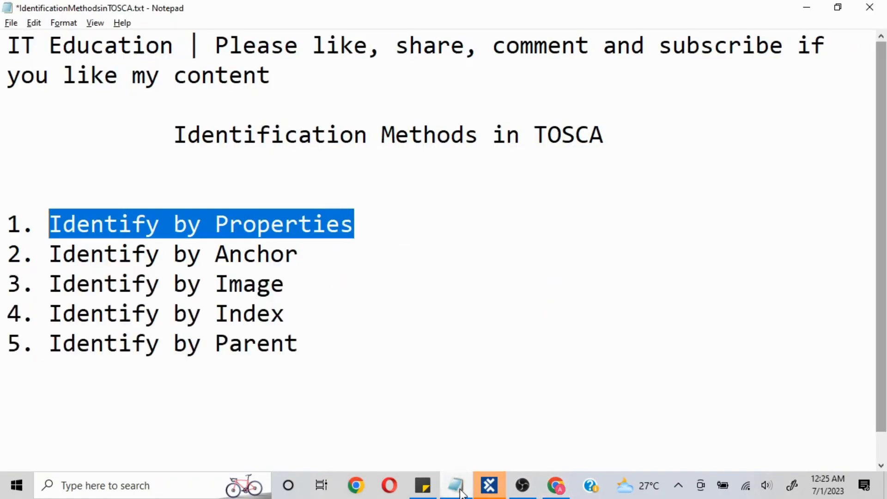
{"action": "left_click", "coordinate": [335, 262]}
{"action": "left_click_drag", "start_coordinate": [370, 224], "coordinate": [55, 222]}
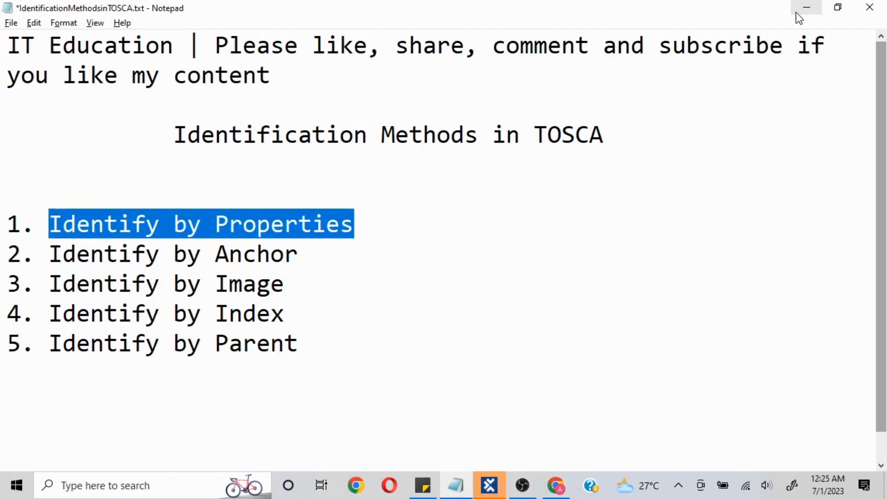
{"action": "left_click", "coordinate": [324, 252]}
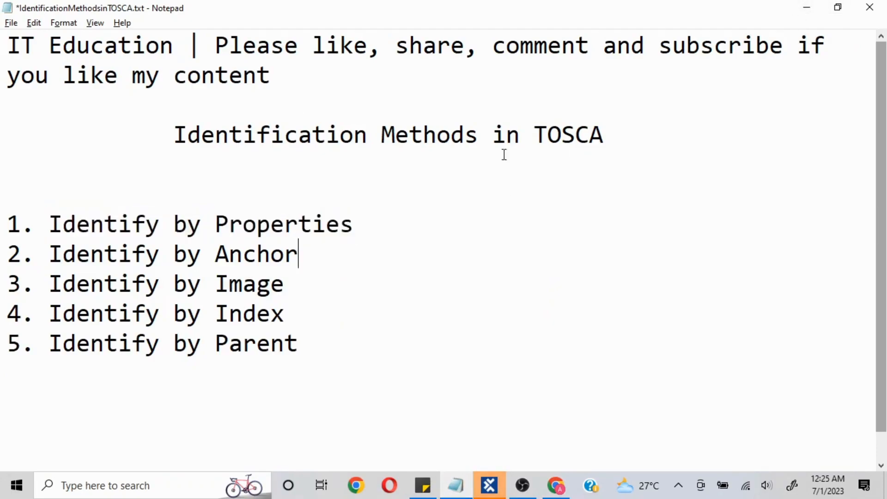
{"action": "left_click", "coordinate": [807, 11]}
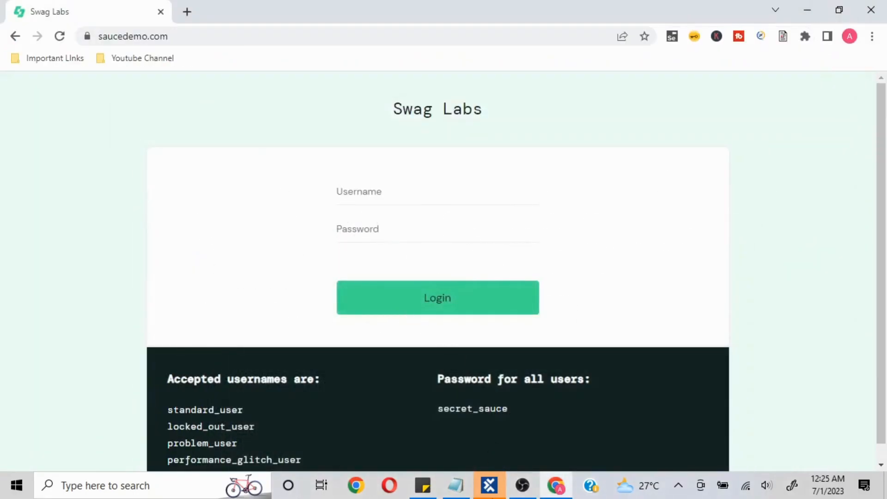
Return to Tosca Commander, close ScratchBook, and start an application scan of the Swag Labs Chrome window from the Identification module folder
{"action": "left_click", "coordinate": [489, 496]}
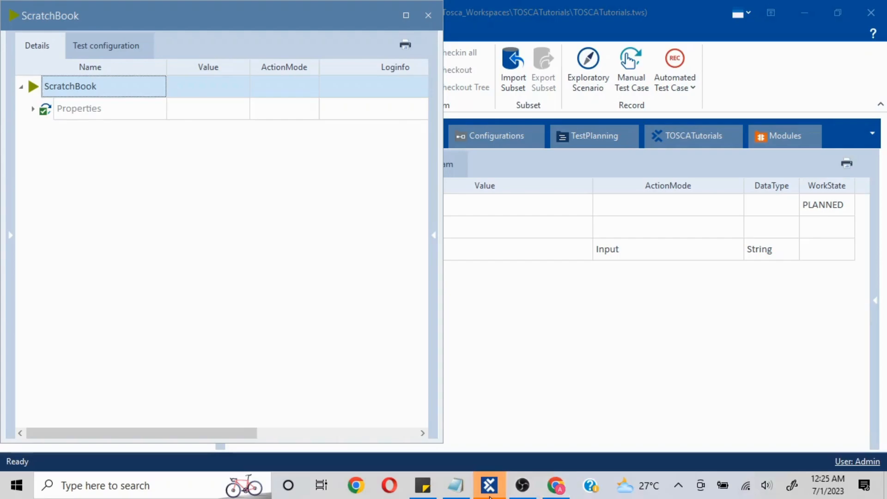
{"action": "left_click", "coordinate": [427, 15]}
{"action": "left_click", "coordinate": [781, 139]}
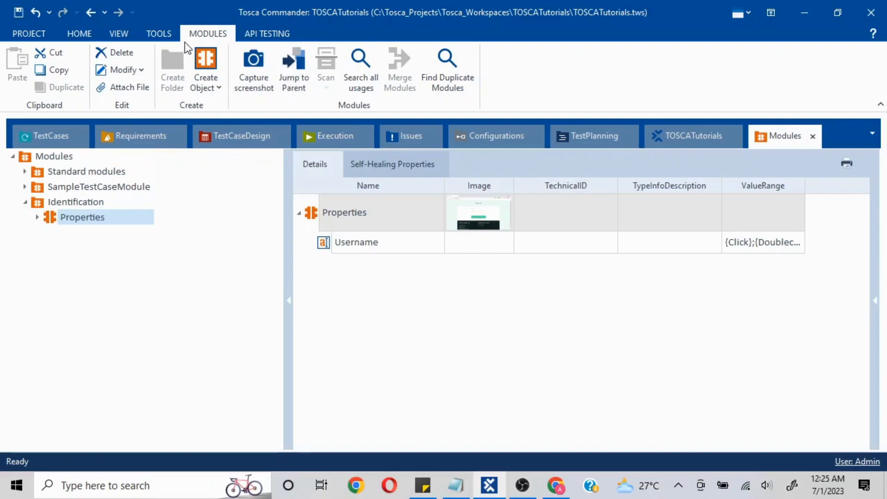
{"action": "left_click", "coordinate": [66, 203]}
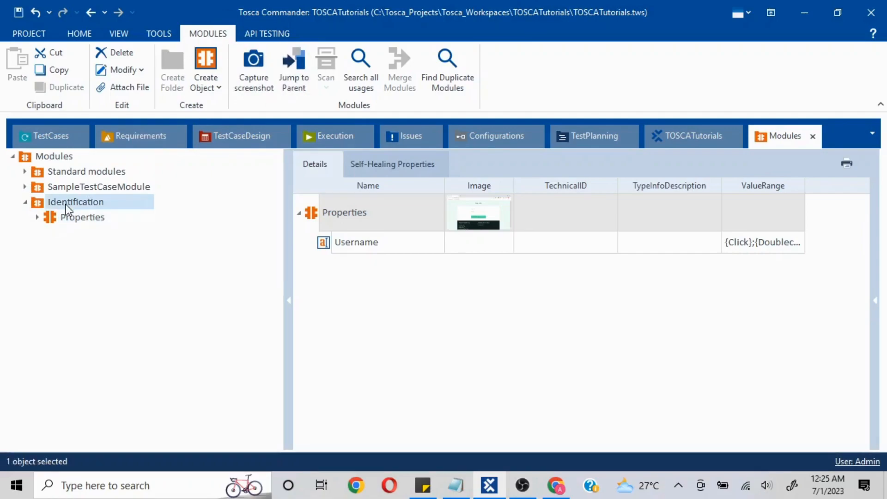
{"action": "left_click", "coordinate": [67, 215]}
{"action": "left_click", "coordinate": [68, 202]}
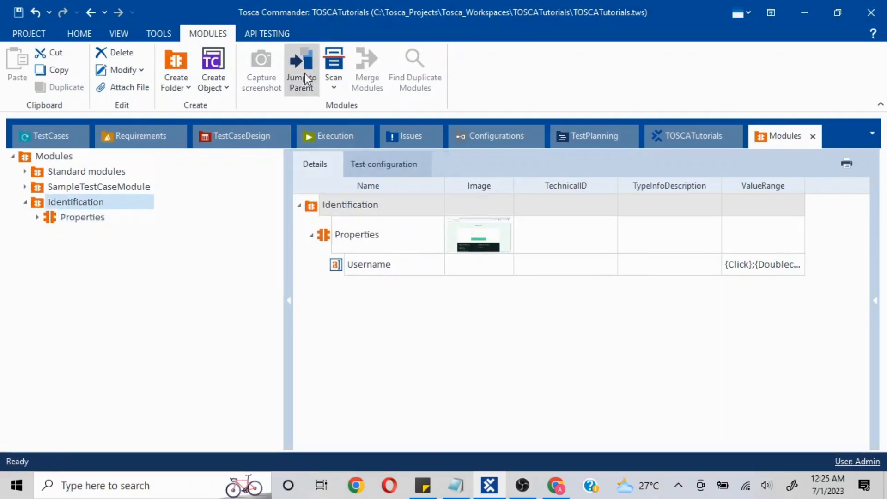
{"action": "left_click", "coordinate": [335, 83]}
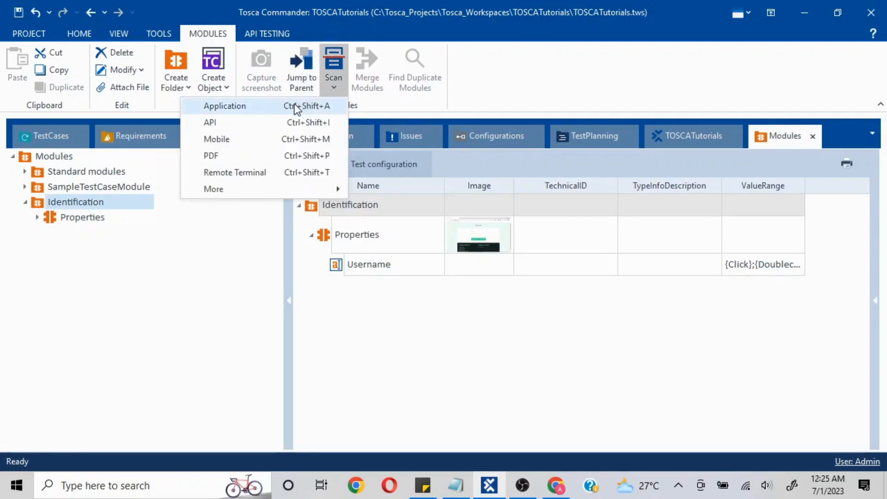
{"action": "left_click", "coordinate": [225, 106]}
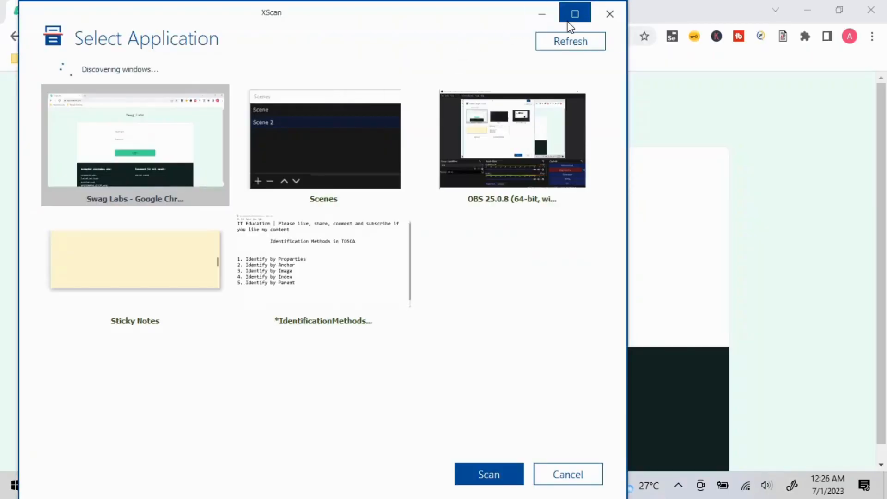
{"action": "left_click", "coordinate": [569, 21]}
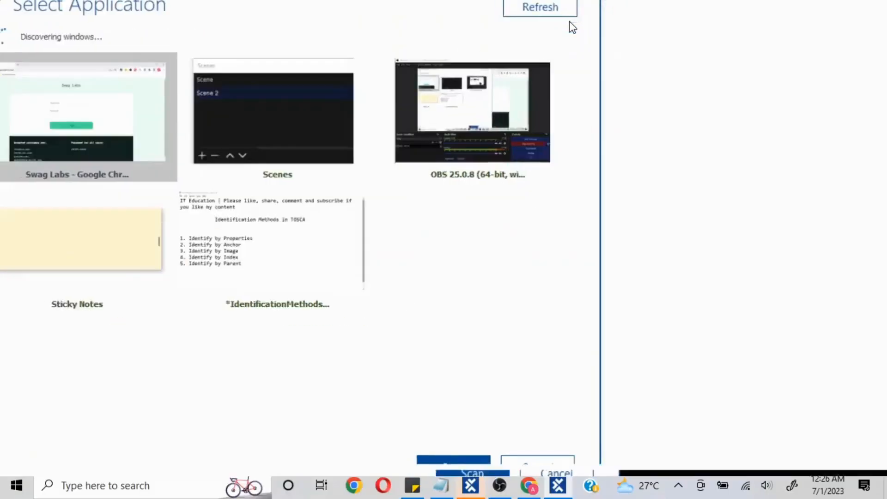
{"action": "double_click", "coordinate": [128, 138]}
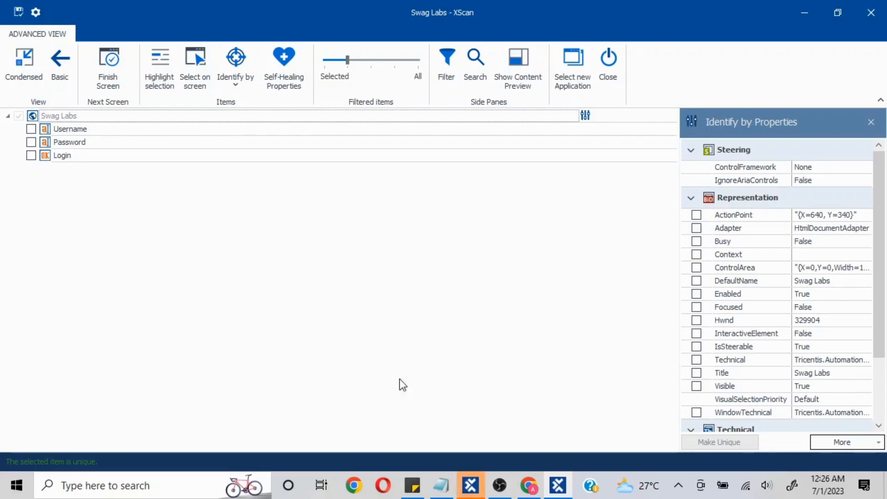
Select the Username control in XScan and exclude the technical Id from its identifying properties
{"action": "left_click", "coordinate": [529, 485]}
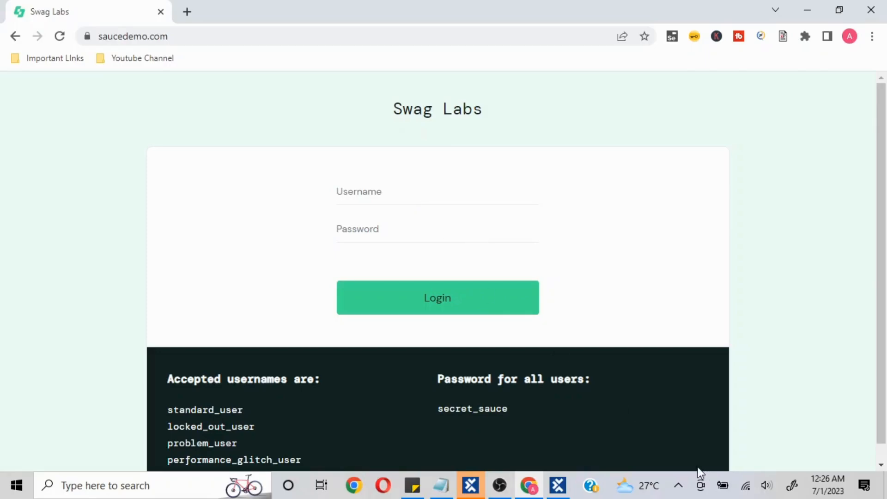
{"action": "left_click", "coordinate": [559, 487]}
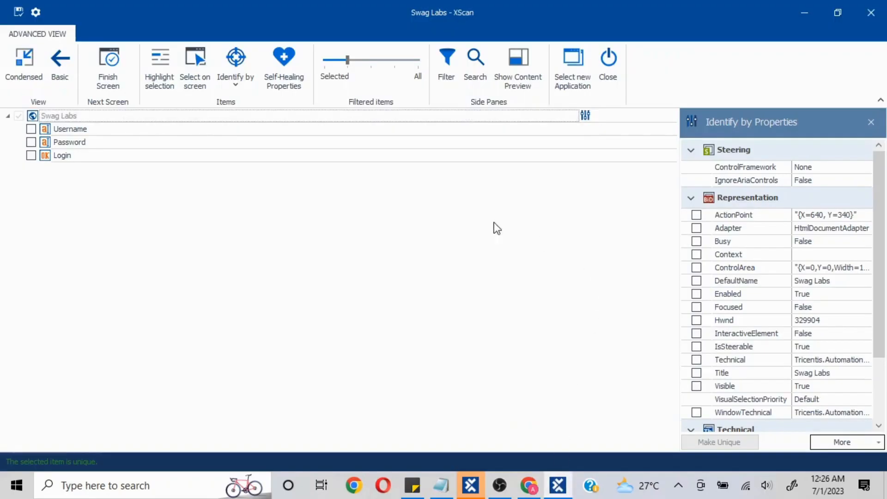
{"action": "left_click", "coordinate": [31, 130]}
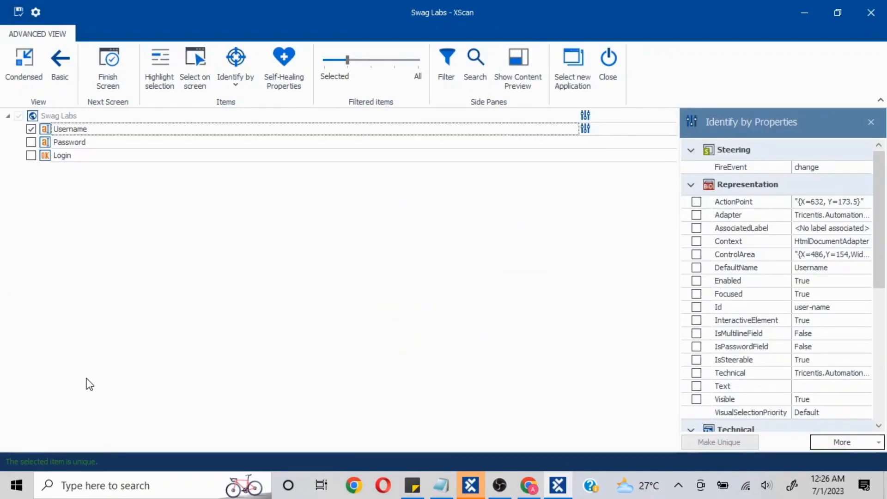
{"action": "left_click_drag", "start_coordinate": [679, 338], "coordinate": [448, 338]}
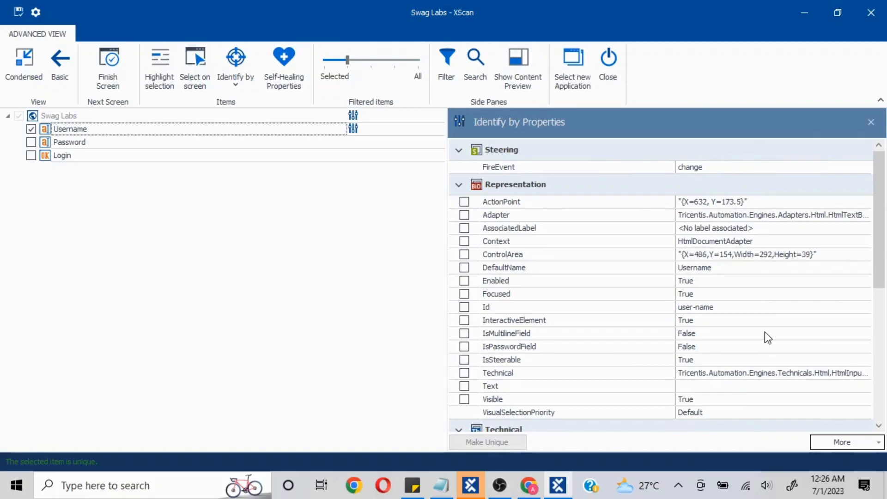
{"action": "scroll", "coordinate": [765, 331], "scroll_direction": "down", "scroll_amount": 6}
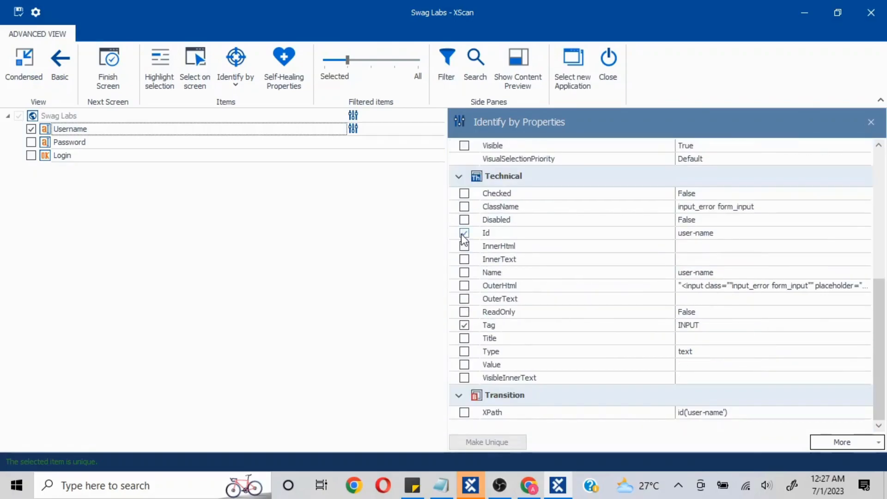
{"action": "left_click", "coordinate": [464, 234]}
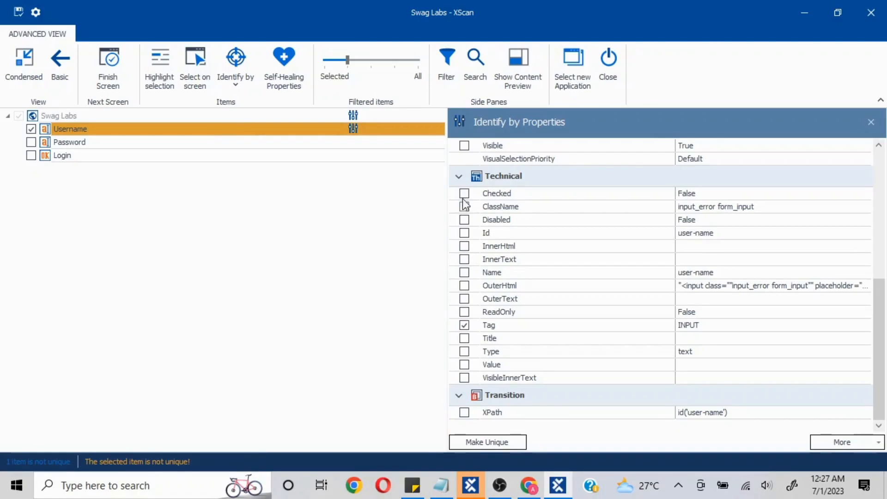
{"action": "left_click", "coordinate": [871, 121]}
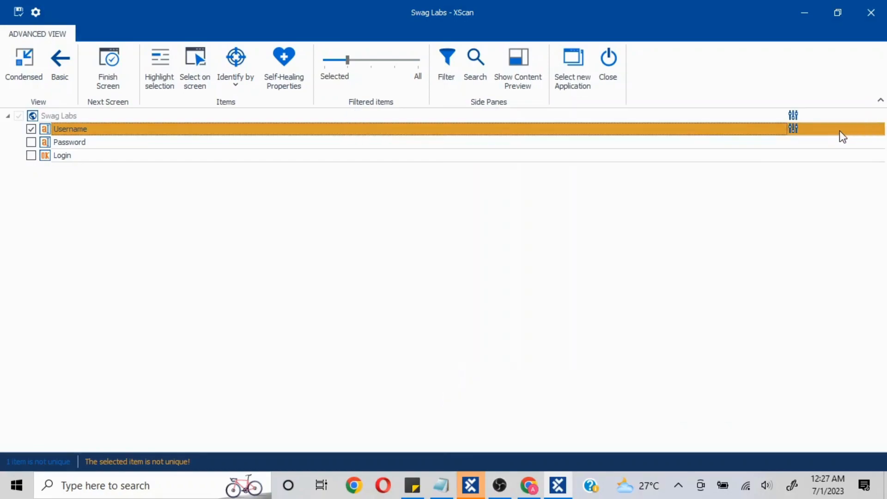
Identify the Username control by anchor, using the Login button as the anchor control
{"action": "left_click", "coordinate": [237, 86]}
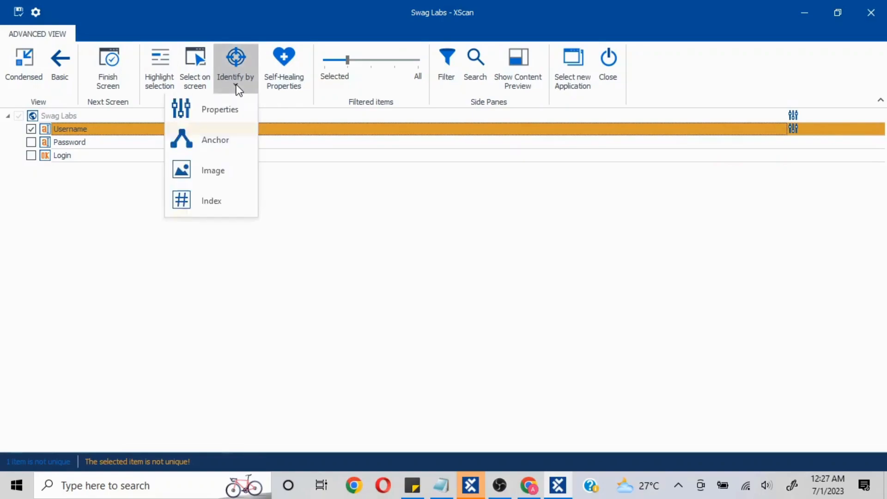
{"action": "left_click", "coordinate": [221, 142]}
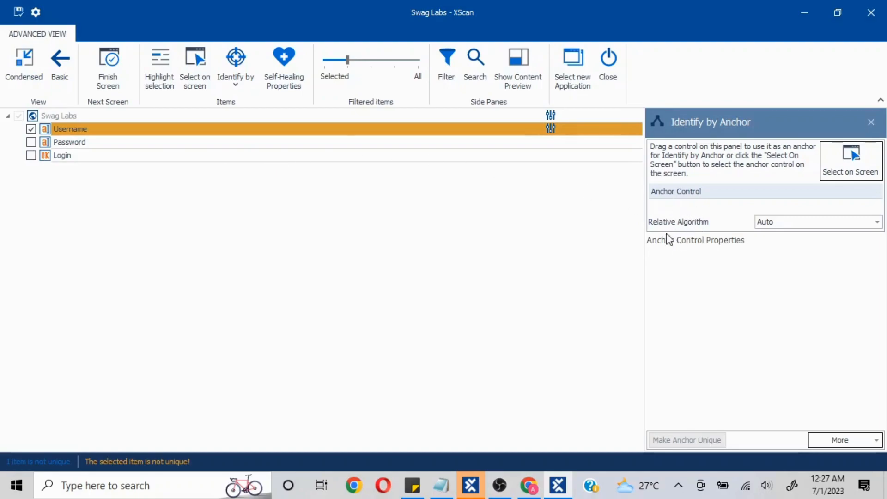
{"action": "left_click_drag", "start_coordinate": [49, 156], "coordinate": [684, 205]}
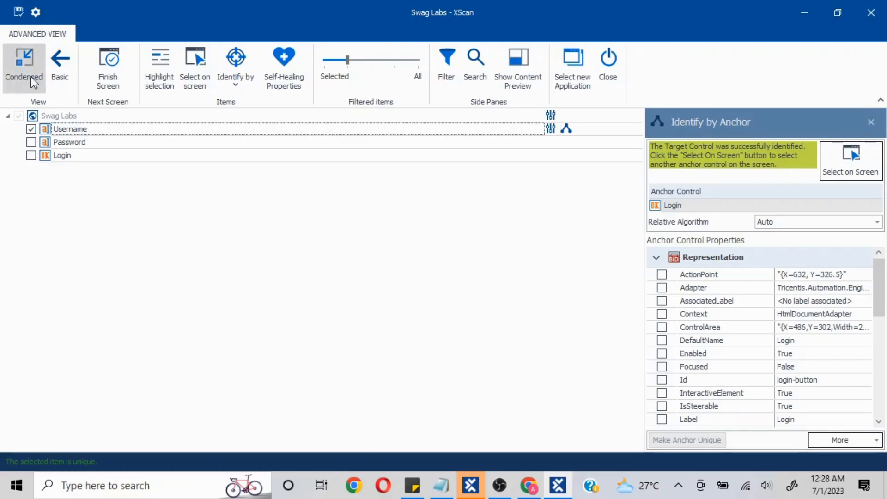
Save the scanned Swag Labs module, close XScan, and rename the module in the Identification folder as Anchor
{"action": "left_click", "coordinate": [18, 13]}
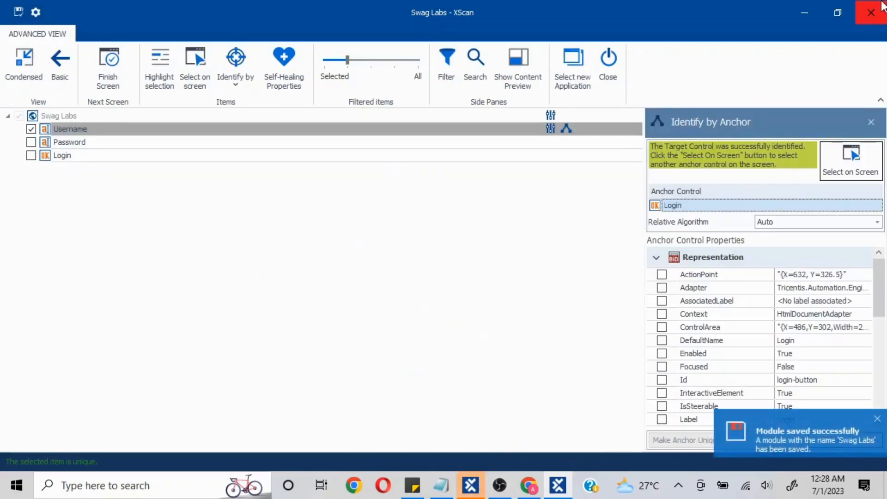
{"action": "left_click", "coordinate": [871, 12]}
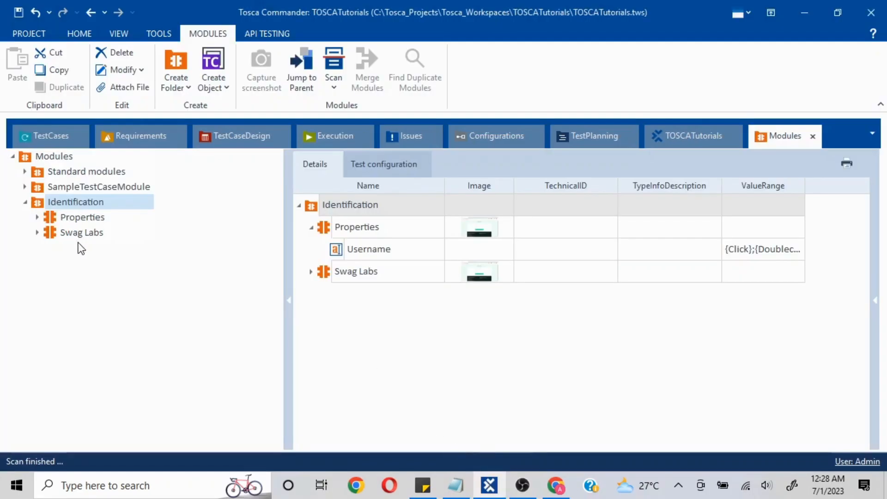
{"action": "left_click", "coordinate": [72, 236]}
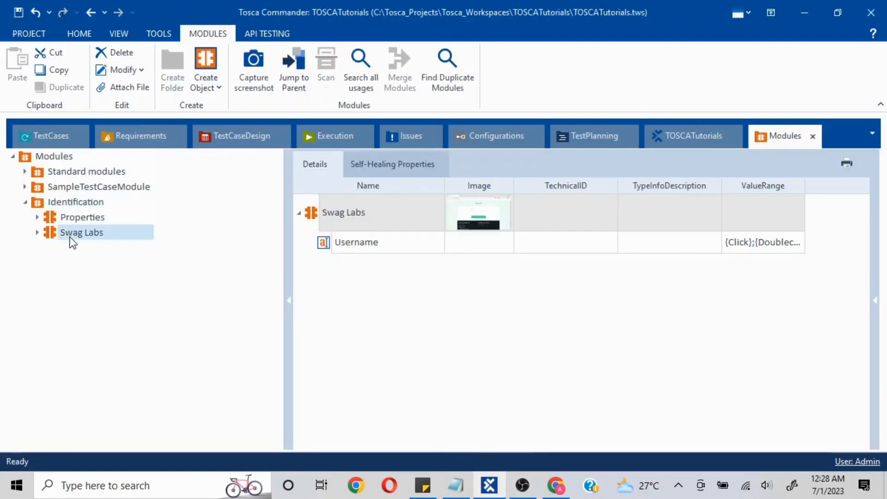
{"action": "left_click", "coordinate": [71, 237]}
{"action": "type", "text": "Anchor"}
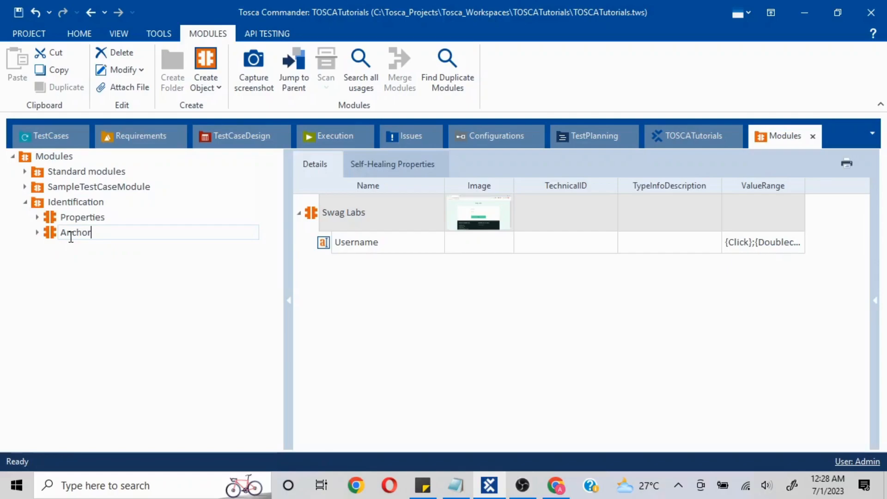
{"action": "key", "text": "Return"}
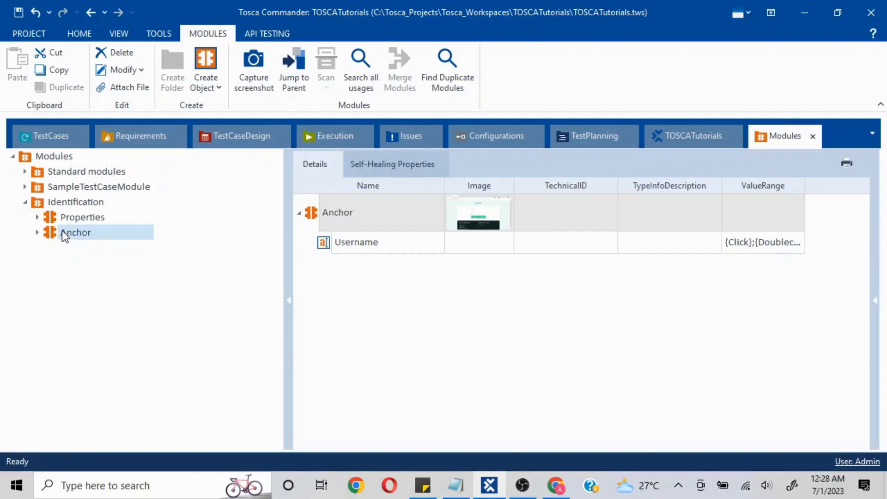
Create a test case from the Anchor module in the Identification test case folder and rename it Anchor
{"action": "mouse_move", "coordinate": [62, 231]}
{"action": "left_mouse_down"}
{"action": "mouse_move", "coordinate": [49, 136]}
{"action": "mouse_move", "coordinate": [55, 231]}
{"action": "mouse_move", "coordinate": [54, 218]}
{"action": "left_mouse_up"}
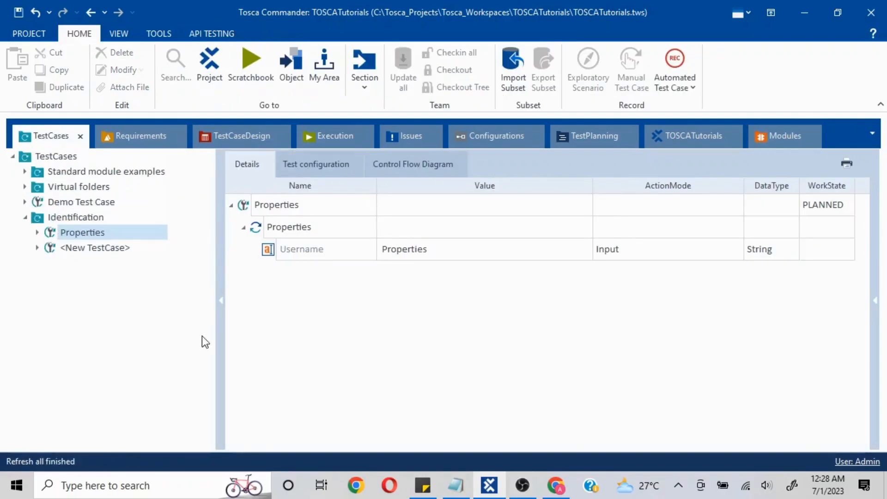
{"action": "left_click", "coordinate": [90, 250]}
{"action": "left_click", "coordinate": [90, 249]}
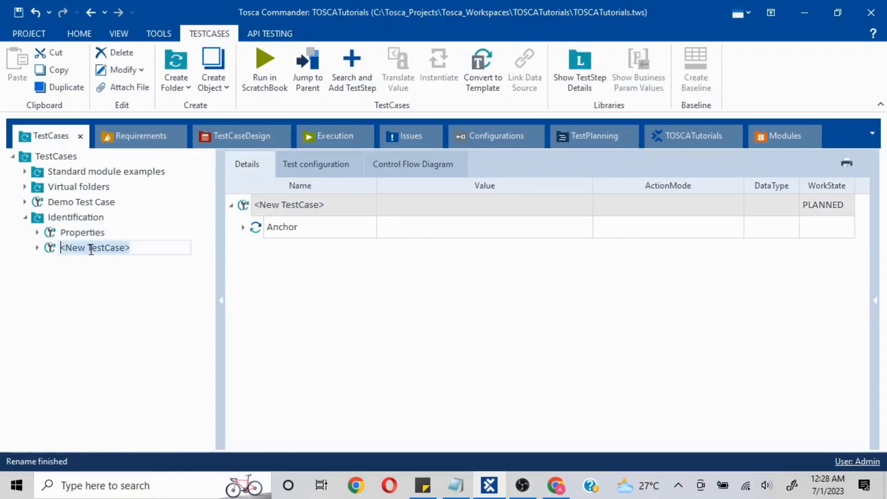
{"action": "type", "text": "Anchor"}
{"action": "key", "text": "Return"}
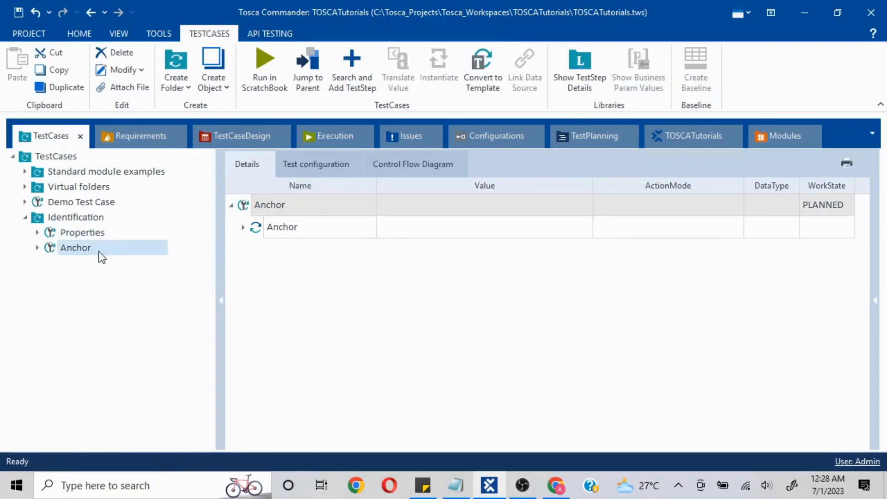
Expand the Anchor test step and set Username to ActionMode Input with the value Anchor
{"action": "left_click", "coordinate": [244, 227]}
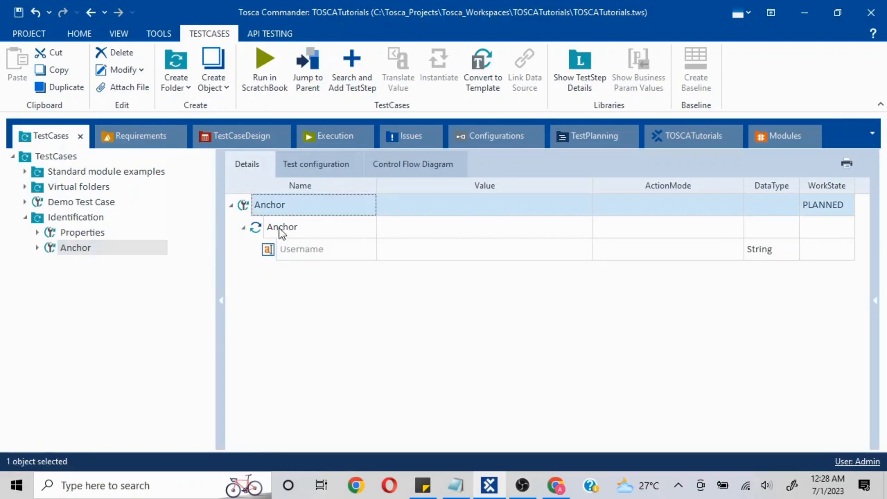
{"action": "left_click", "coordinate": [692, 251]}
{"action": "left_click", "coordinate": [738, 249]}
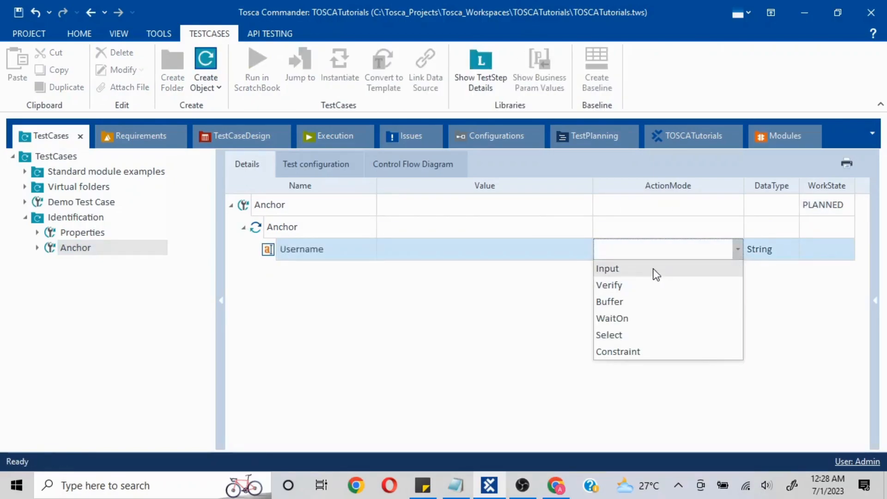
{"action": "left_click", "coordinate": [653, 269]}
{"action": "left_click", "coordinate": [499, 245]}
{"action": "left_click", "coordinate": [498, 246]}
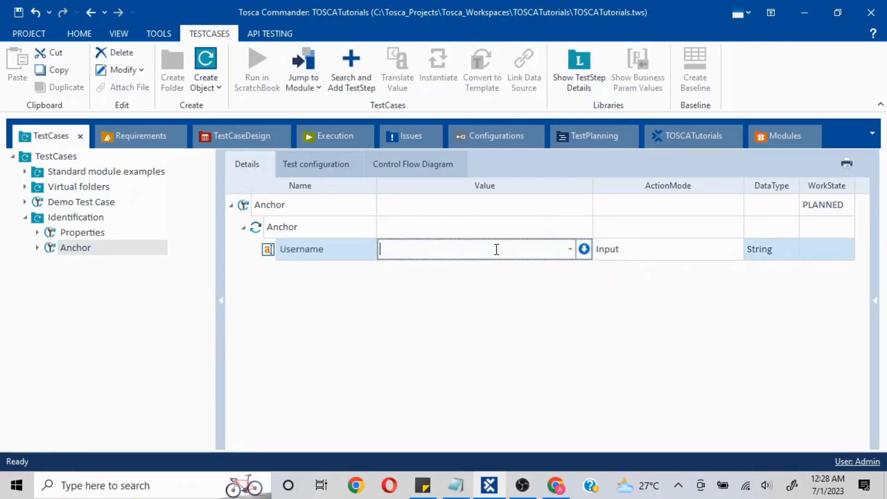
{"action": "type", "text": "Anchor"}
{"action": "left_click", "coordinate": [418, 337]}
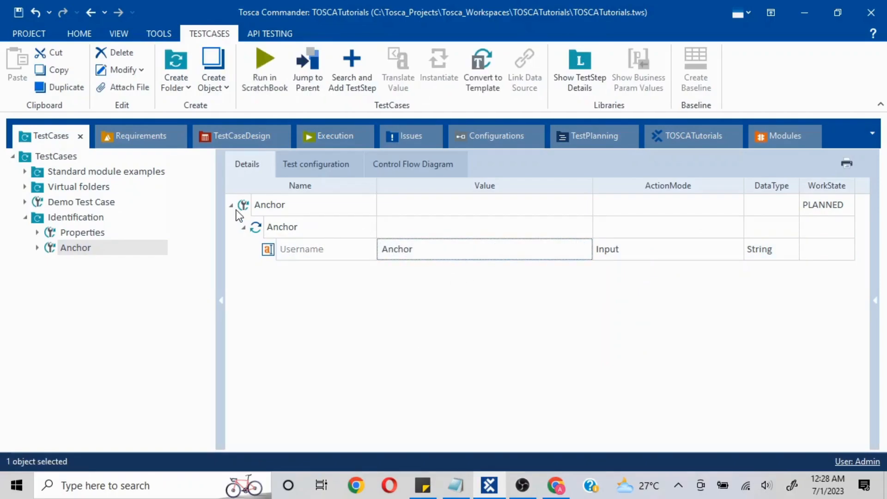
Check the Swag Labs login page in Chrome, return to Tosca Commander, and run the Anchor test case in ScratchBook
{"action": "left_click", "coordinate": [556, 485]}
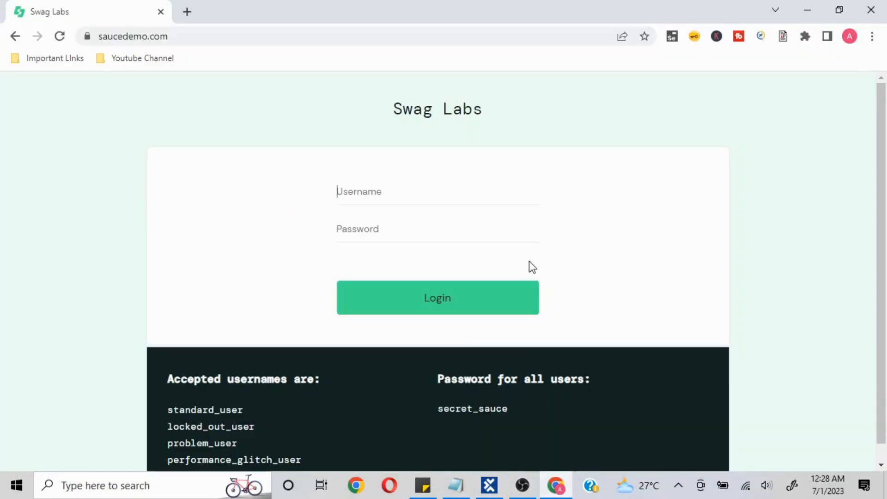
{"action": "key", "text": "alt+Tab"}
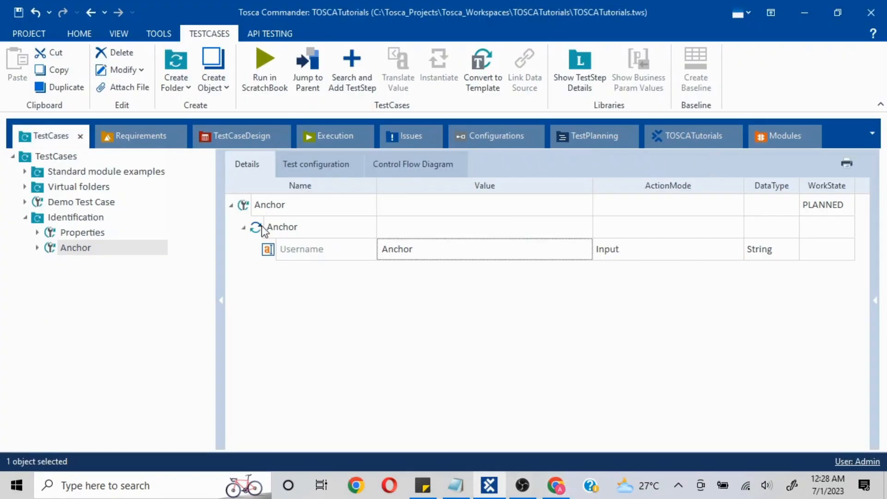
{"action": "left_click", "coordinate": [259, 227]}
{"action": "left_click", "coordinate": [244, 204]}
{"action": "right_click", "coordinate": [249, 204]}
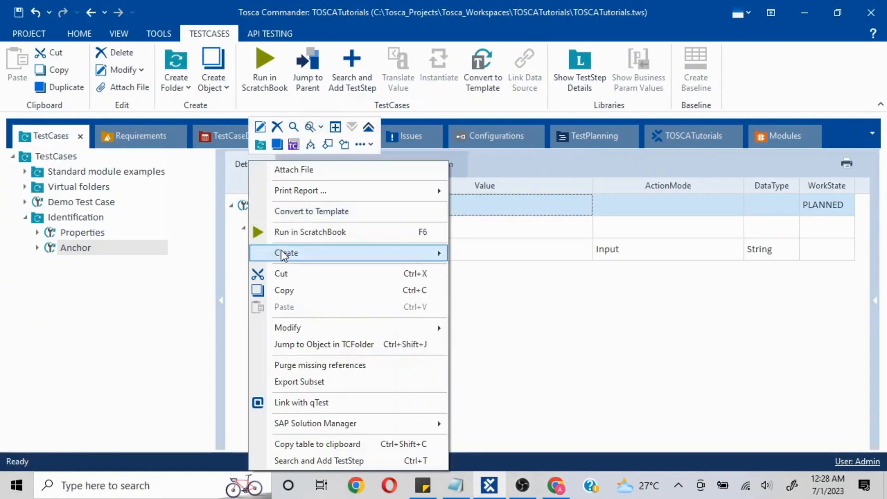
{"action": "left_click", "coordinate": [284, 240]}
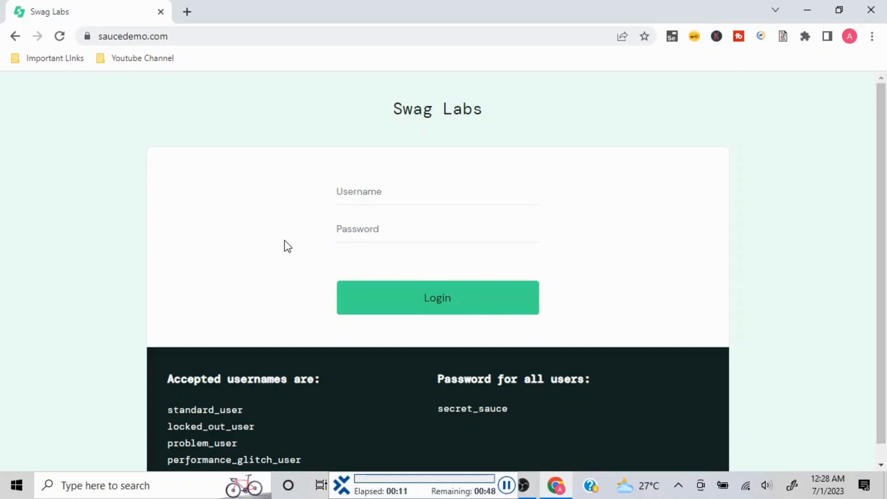
{"action": "type", "text": "Anchor"}
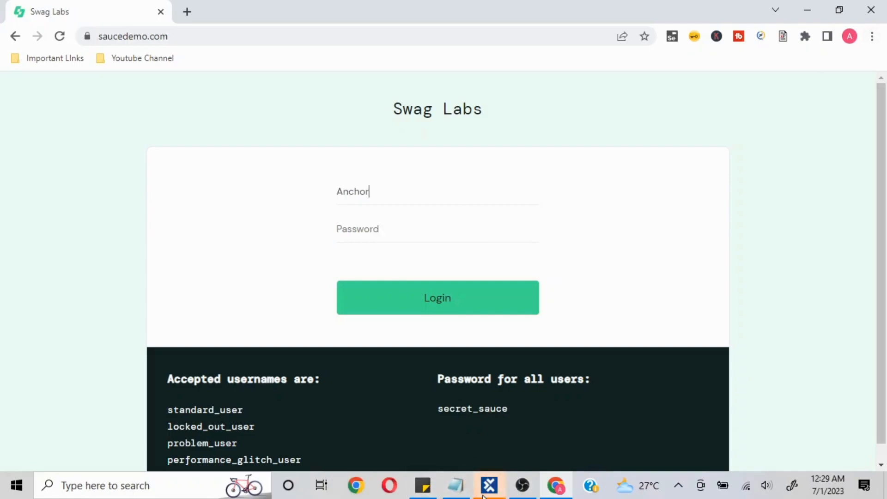
Glance at the notes in Notepad, return to Tosca Commander to close ScratchBook, and open the Modules section
{"action": "left_click", "coordinate": [456, 486]}
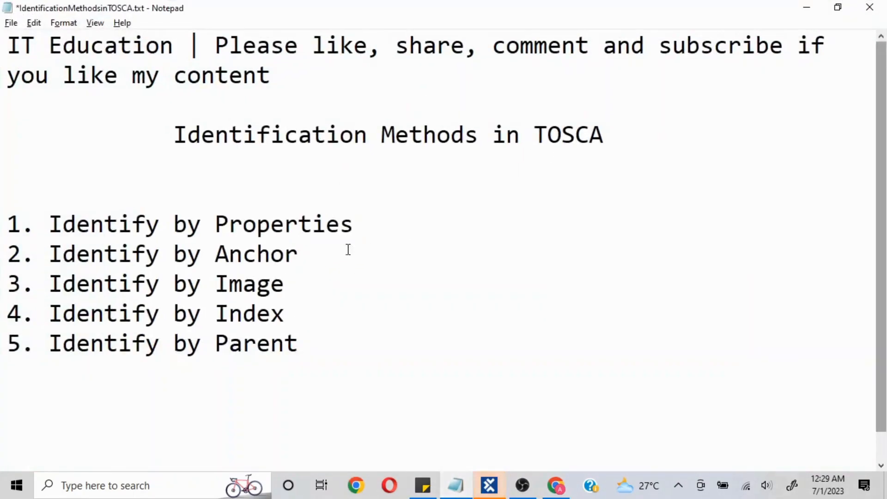
{"action": "left_click", "coordinate": [807, 7]}
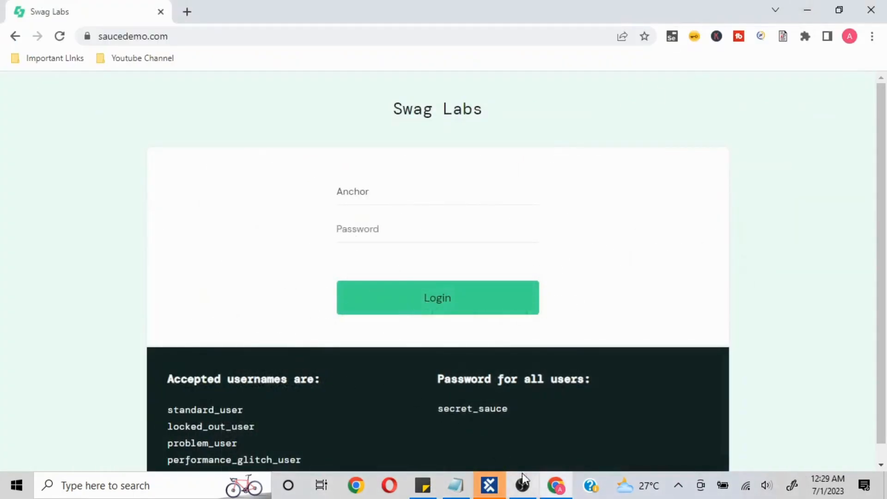
{"action": "left_click", "coordinate": [487, 486]}
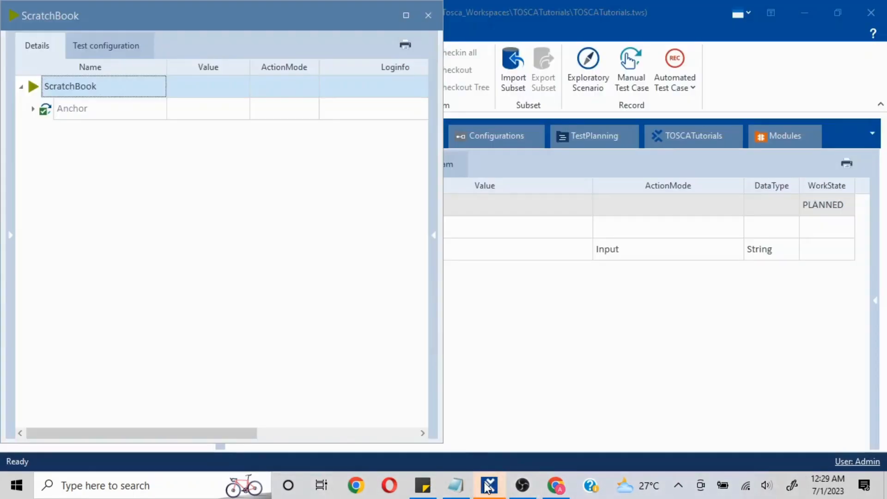
{"action": "left_click", "coordinate": [427, 15]}
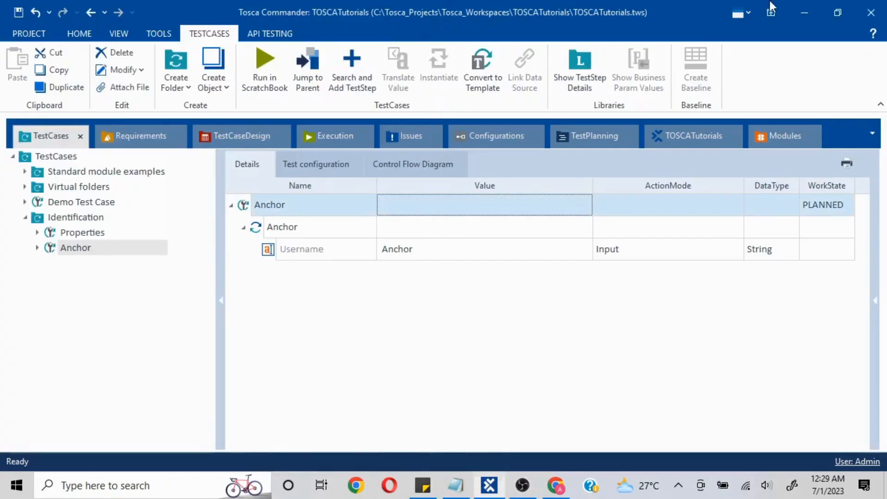
{"action": "left_click", "coordinate": [783, 136]}
Minimize Tosca Commander, switch to Notepad, and highlight the Identify by Image entry
{"action": "left_click", "coordinate": [805, 13]}
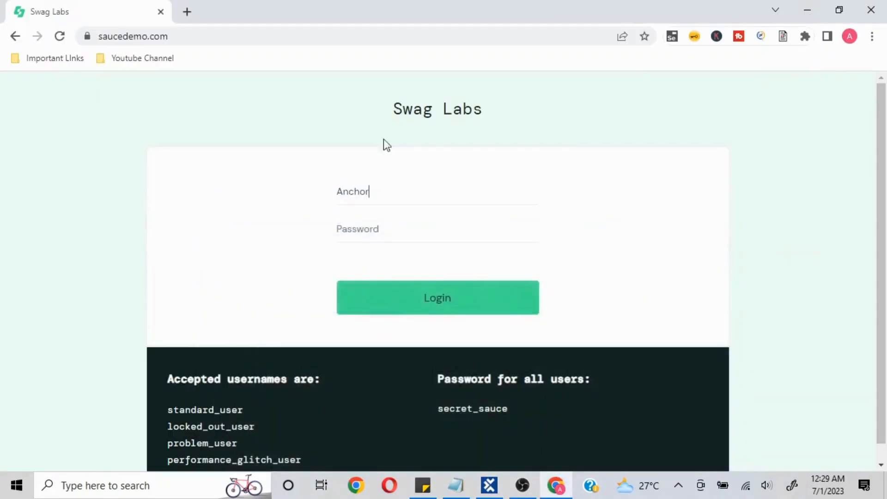
{"action": "left_click", "coordinate": [455, 485]}
{"action": "left_click_drag", "start_coordinate": [284, 285], "coordinate": [45, 287]}
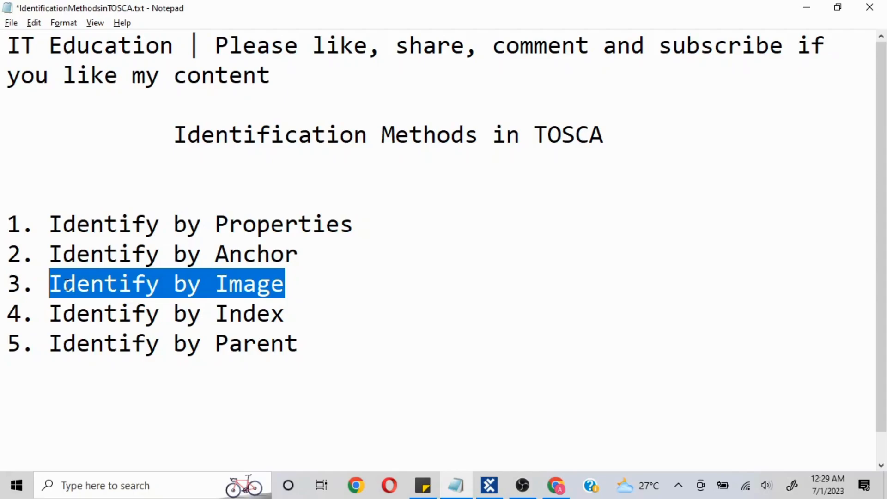
Minimize the notes and clear the Username field on the Swag Labs page in Chrome
{"action": "left_click", "coordinate": [807, 12]}
{"action": "left_click_drag", "start_coordinate": [370, 190], "coordinate": [303, 193]}
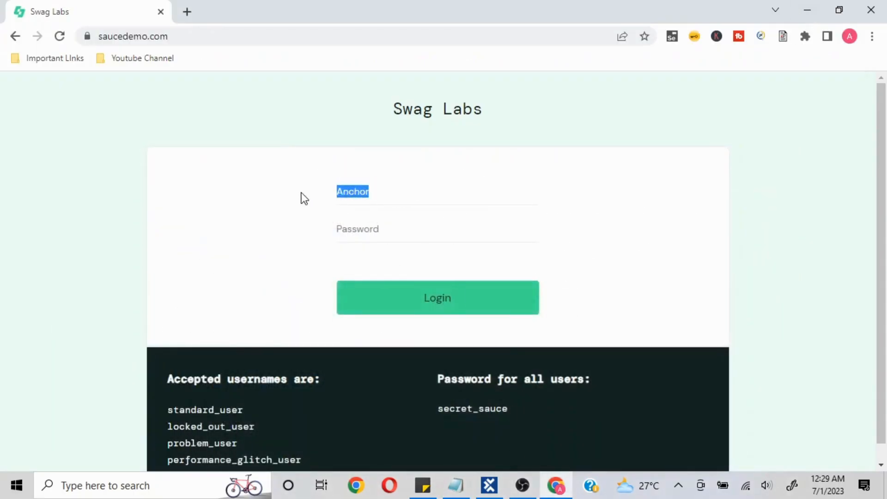
{"action": "key", "text": "BackSpace"}
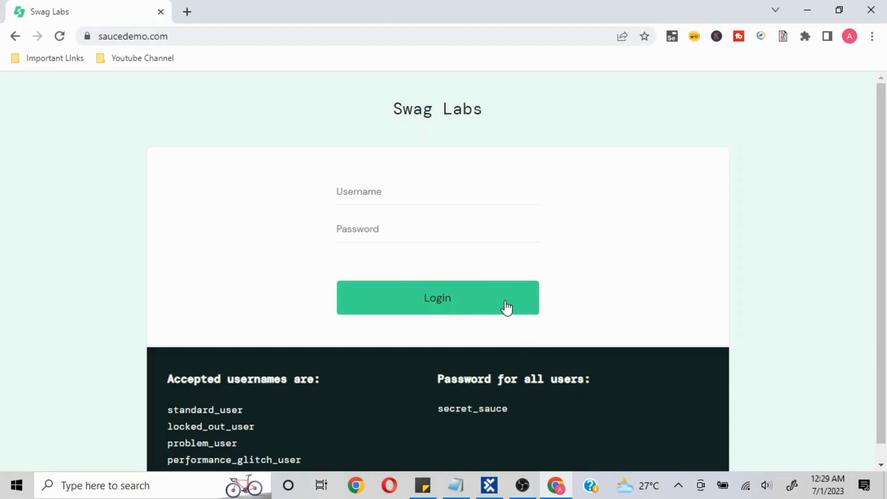
Switch to Tosca Commander, scan the Swag Labs Chrome window from the Identification module folder, and maximize XScan
{"action": "left_click", "coordinate": [490, 485]}
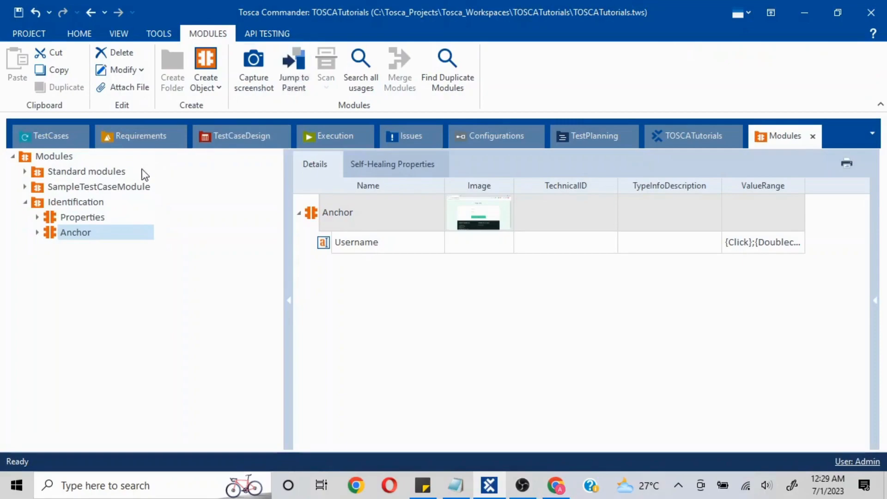
{"action": "left_click", "coordinate": [98, 201]}
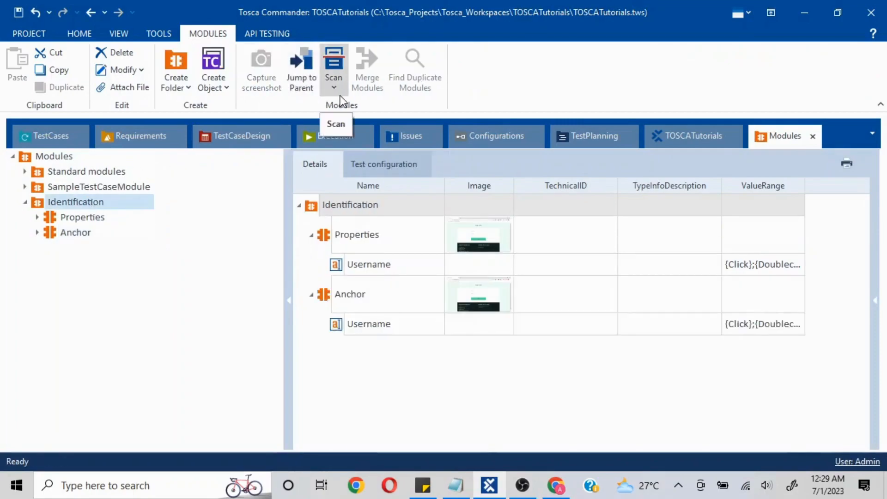
{"action": "left_click", "coordinate": [334, 88]}
{"action": "left_click", "coordinate": [304, 104]}
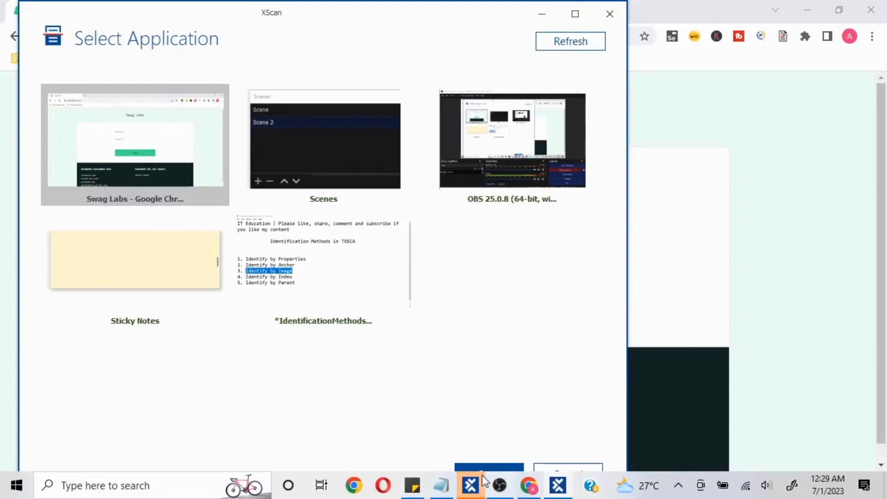
{"action": "left_click", "coordinate": [493, 466]}
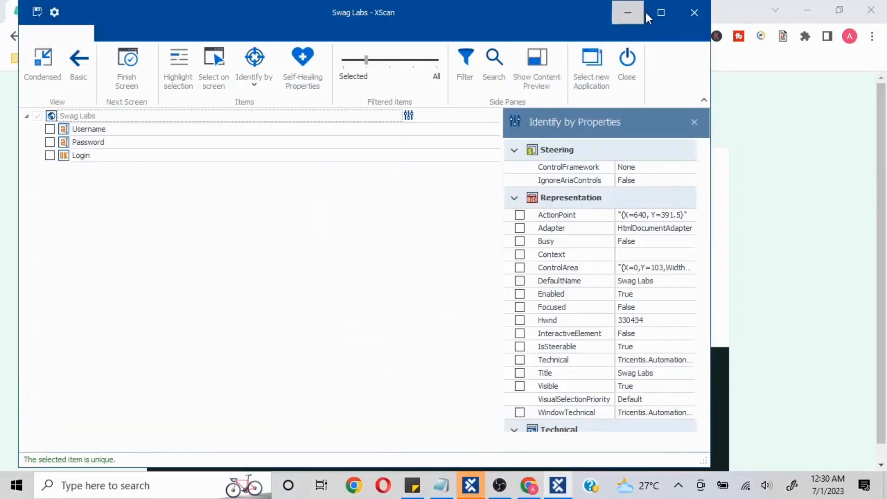
{"action": "left_click", "coordinate": [659, 13]}
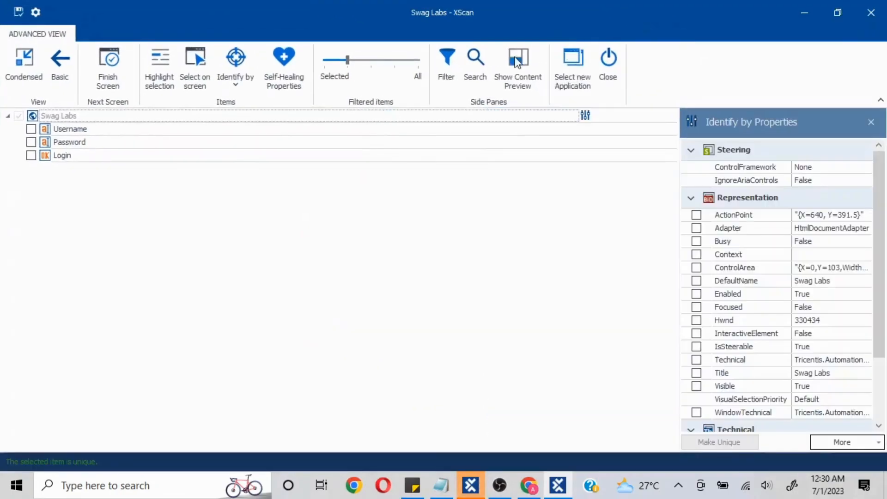
Select the Username control for the module and exclude the technical Id from its identifying properties
{"action": "left_click", "coordinate": [31, 131]}
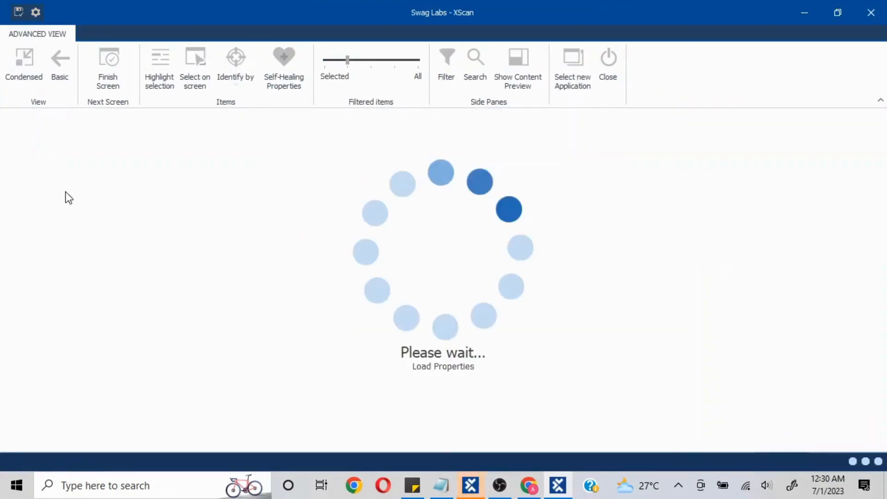
{"action": "scroll", "coordinate": [824, 341], "scroll_direction": "down", "scroll_amount": 5}
{"action": "left_click", "coordinate": [696, 233]}
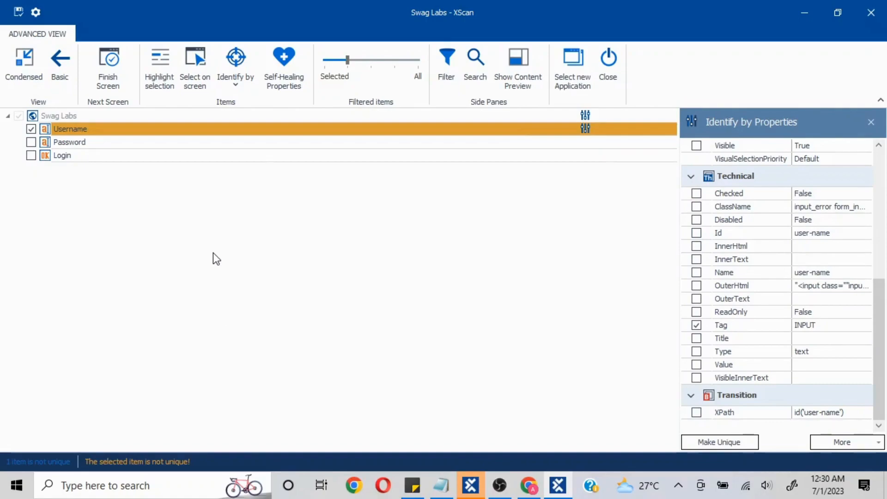
Open Identify by Image for the Username control and check the Swag Labs login page before returning to XScan
{"action": "left_click", "coordinate": [237, 86]}
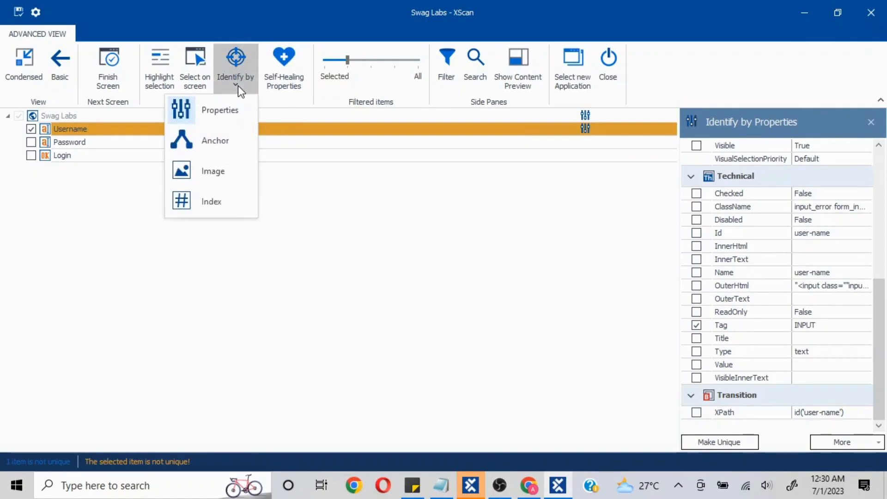
{"action": "left_click", "coordinate": [217, 173]}
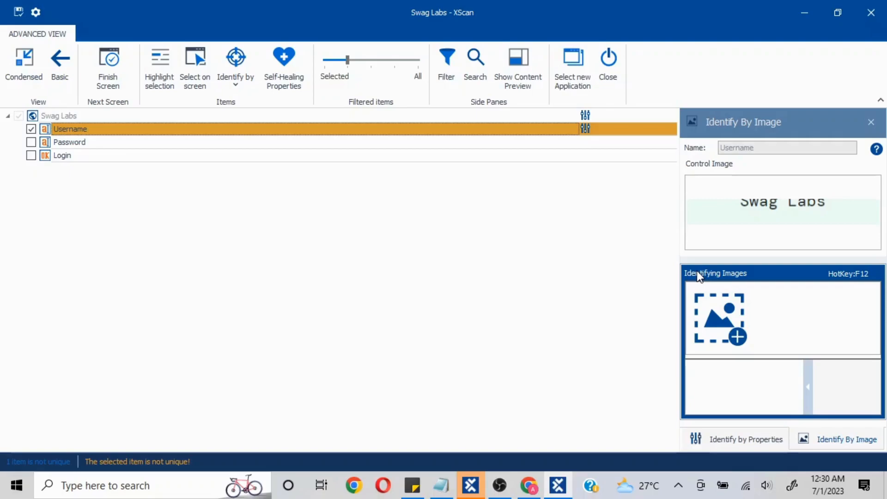
{"action": "left_click", "coordinate": [804, 13]}
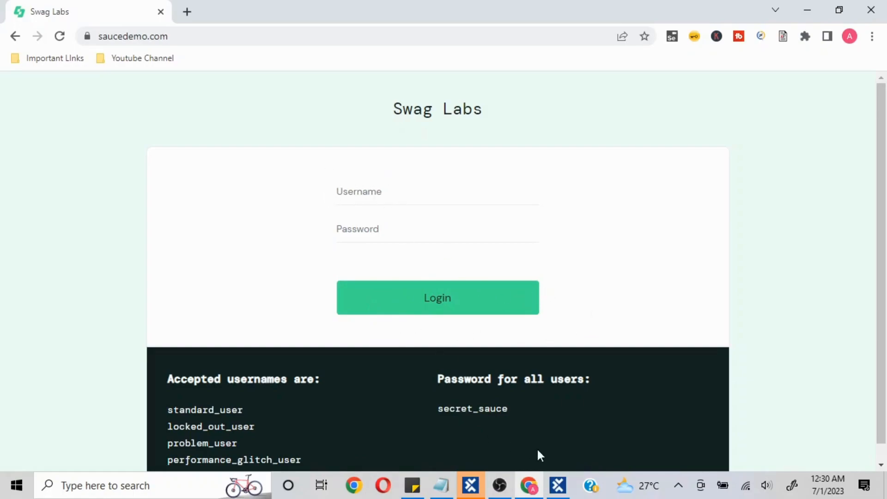
{"action": "left_click", "coordinate": [559, 485]}
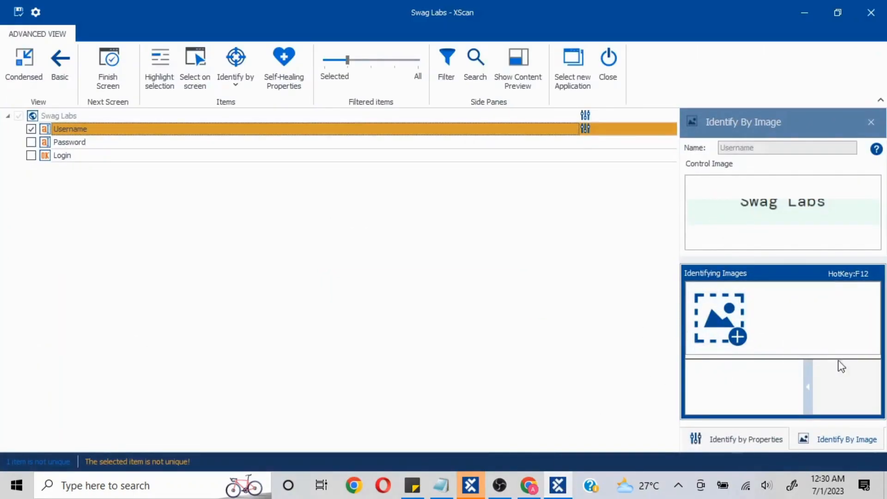
Capture the Login button as Username's identifying image, allow image identification in the control search, and close the image identification pane
{"action": "left_click", "coordinate": [802, 13]}
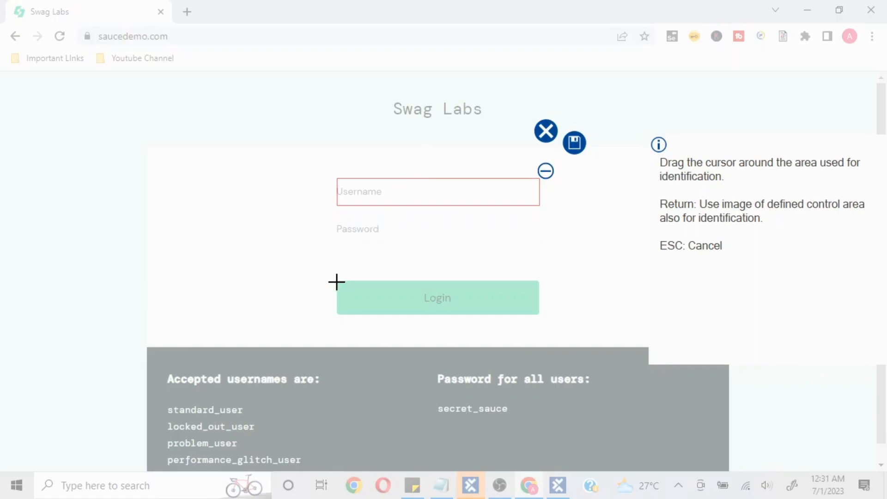
{"action": "left_click_drag", "start_coordinate": [337, 281], "coordinate": [542, 314]}
{"action": "left_click_drag", "start_coordinate": [539, 315], "coordinate": [536, 314]}
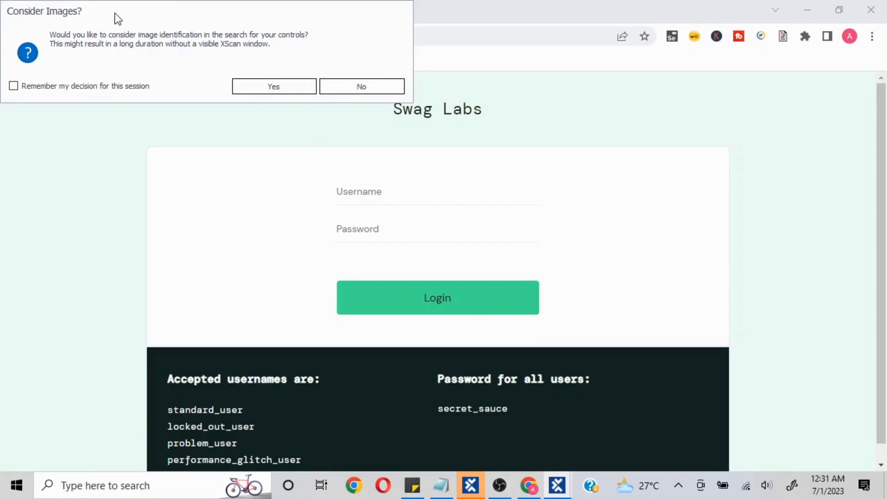
{"action": "left_click", "coordinate": [267, 88]}
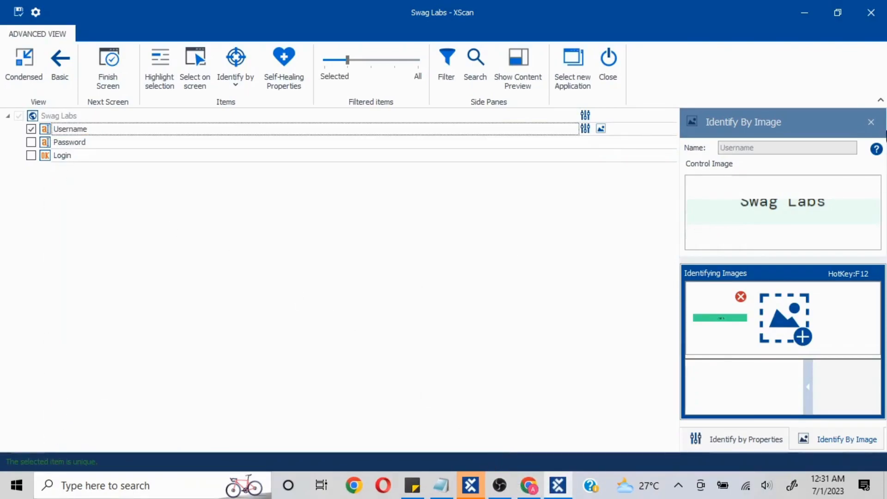
{"action": "left_click", "coordinate": [871, 121]}
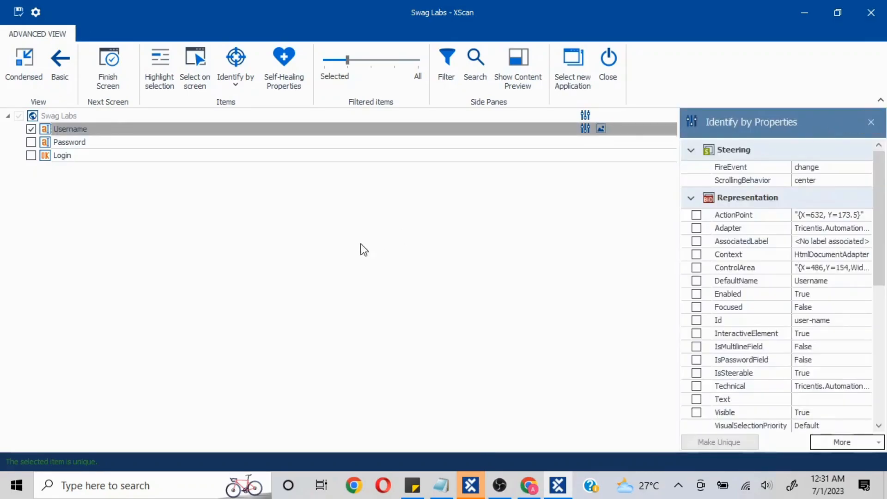
Save the scanned Swag Labs module, close XScan, and switch to Tosca Commander
{"action": "left_click", "coordinate": [19, 12]}
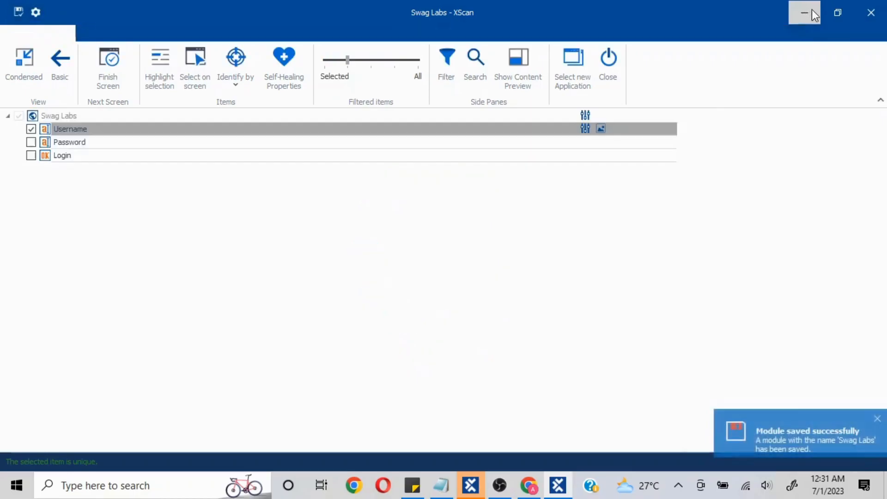
{"action": "left_click", "coordinate": [861, 13]}
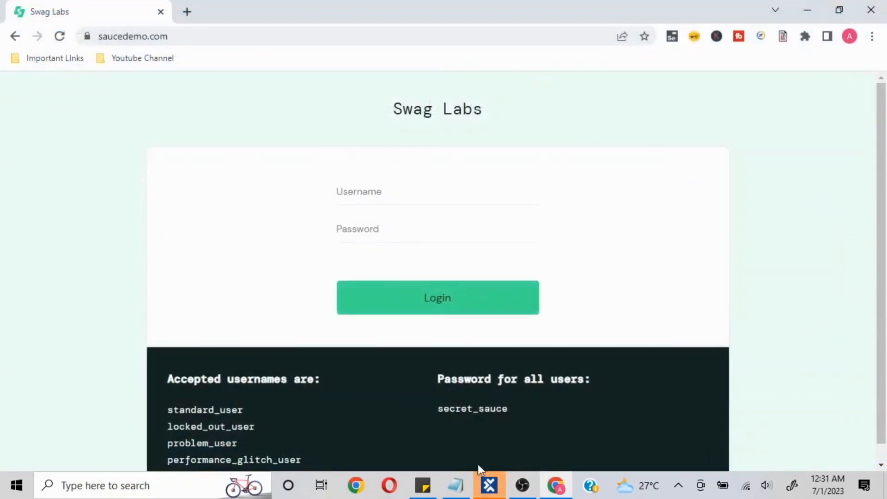
{"action": "left_click", "coordinate": [489, 485]}
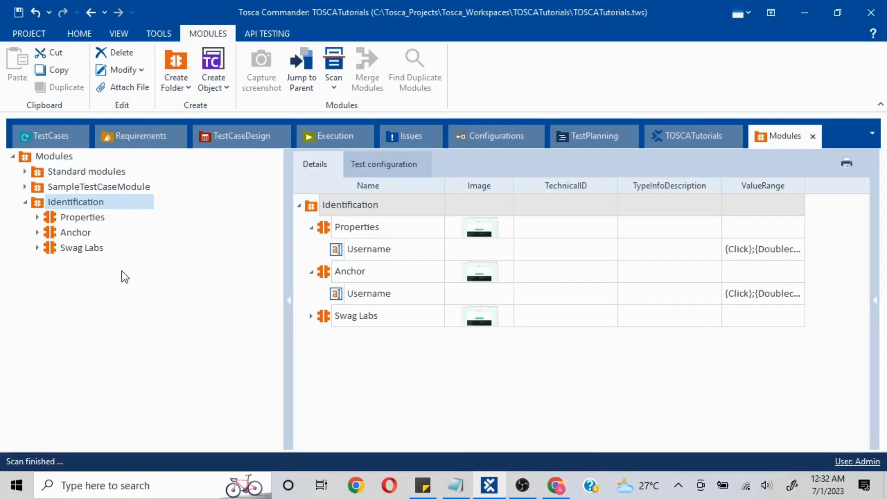
{"action": "left_click", "coordinate": [41, 203]}
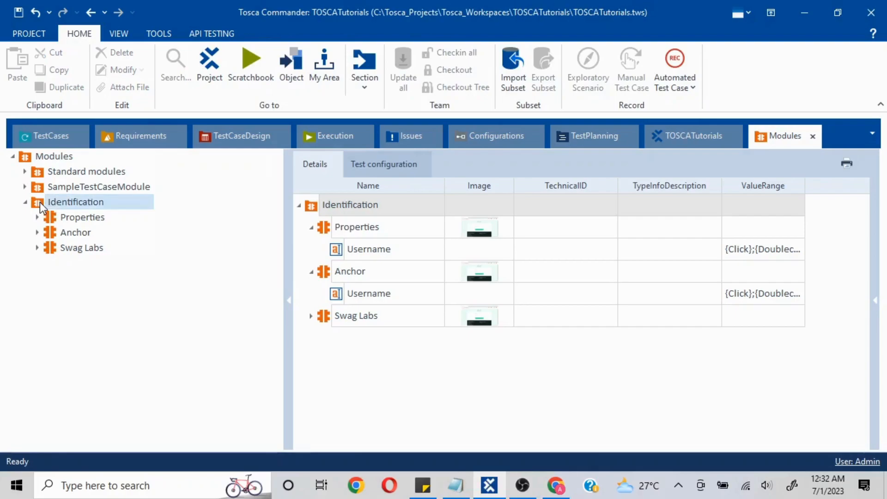
{"action": "right_click", "coordinate": [40, 203]}
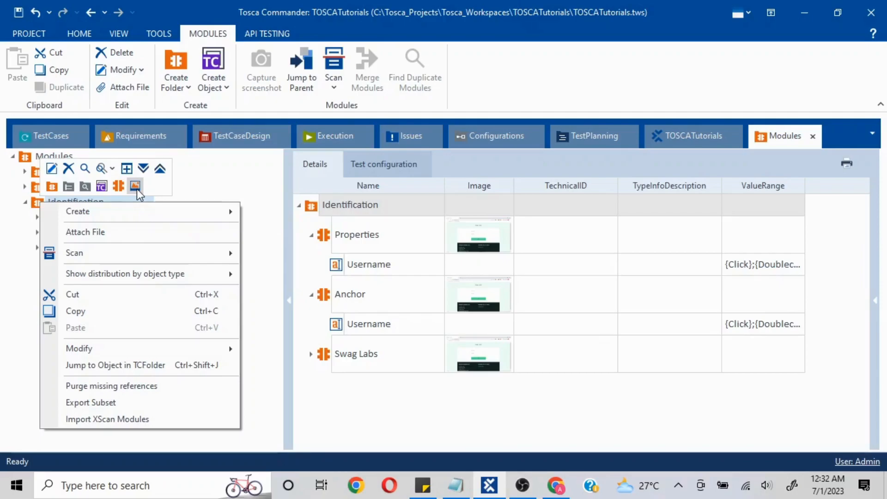
{"action": "left_click", "coordinate": [249, 164]}
Rename the Swag Labs module in the Identification folder as Image
{"action": "left_click", "coordinate": [98, 249]}
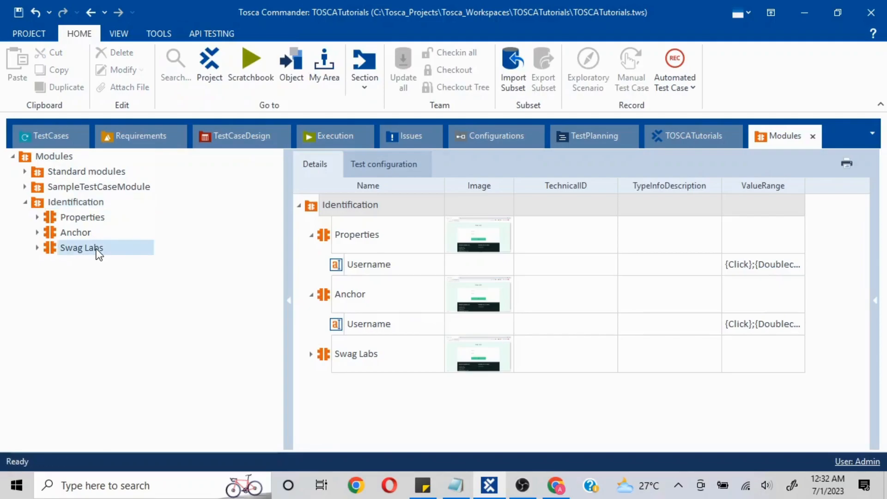
{"action": "left_click", "coordinate": [97, 249]}
{"action": "type", "text": "Image"}
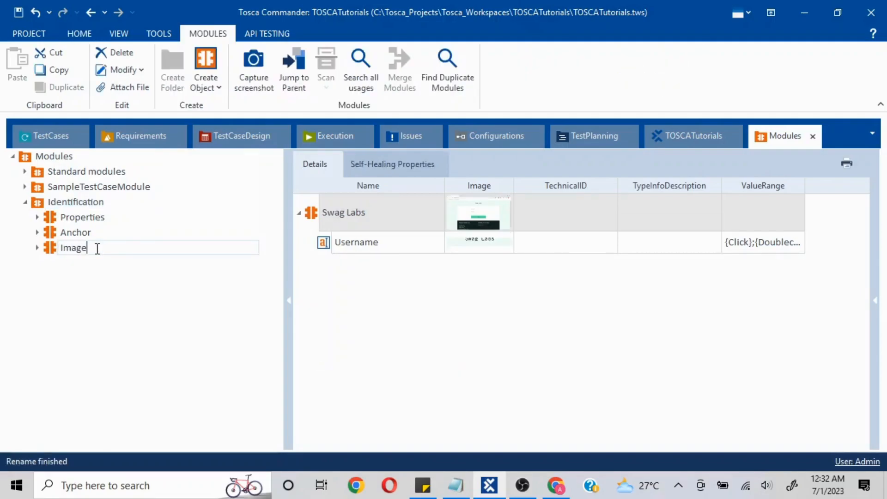
{"action": "left_click", "coordinate": [120, 298]}
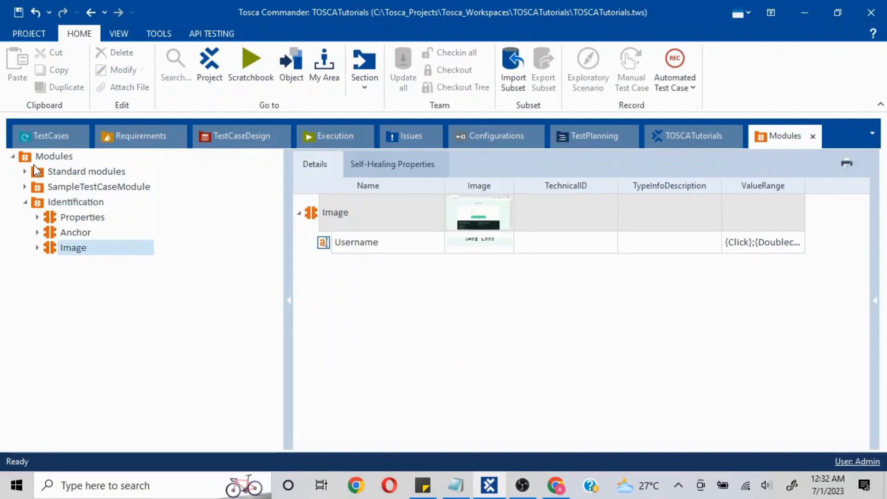
Create a test case named Image in the Identification folder of the test cases
{"action": "left_click", "coordinate": [46, 131]}
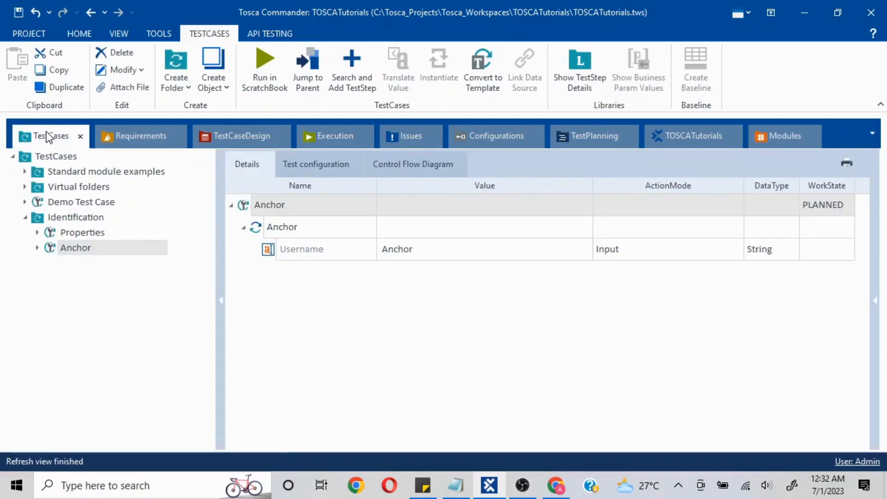
{"action": "left_click", "coordinate": [65, 220]}
{"action": "right_click", "coordinate": [66, 220]}
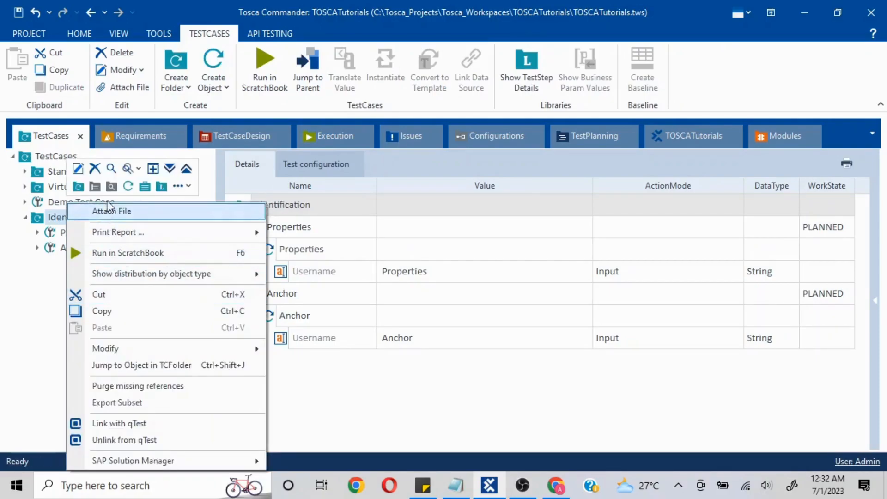
{"action": "left_click", "coordinate": [124, 190]}
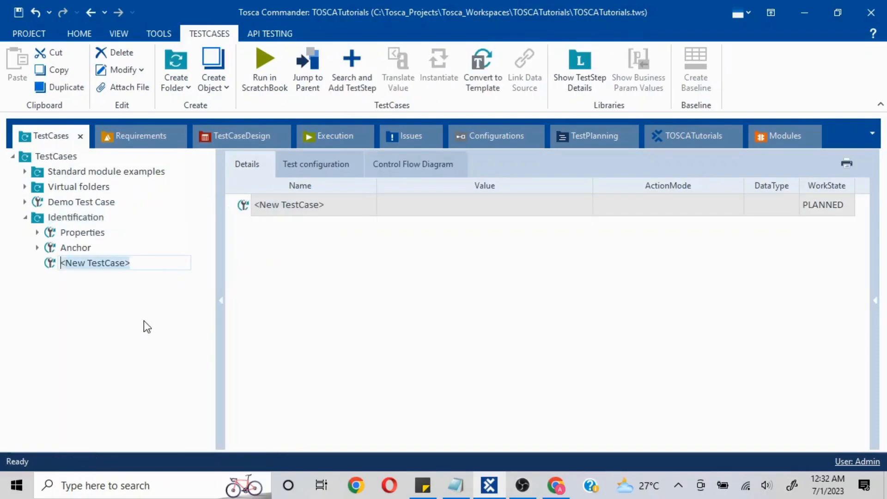
{"action": "type", "text": "Image"}
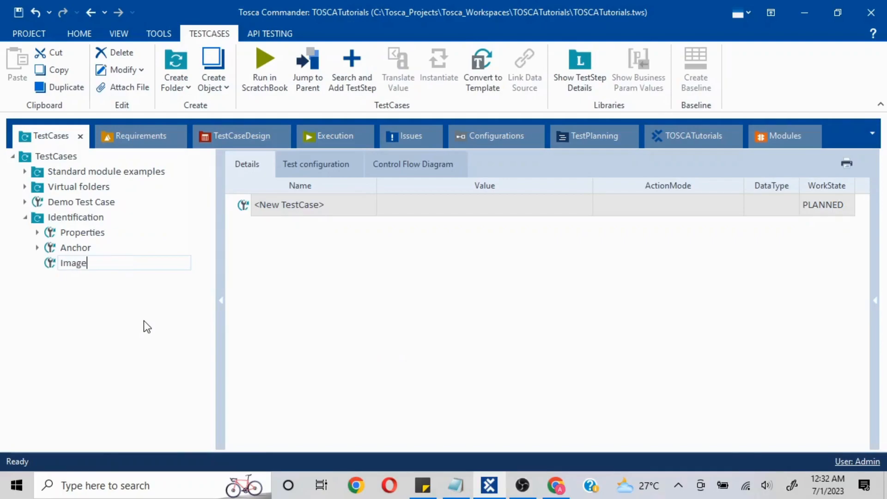
{"action": "key", "text": "Return"}
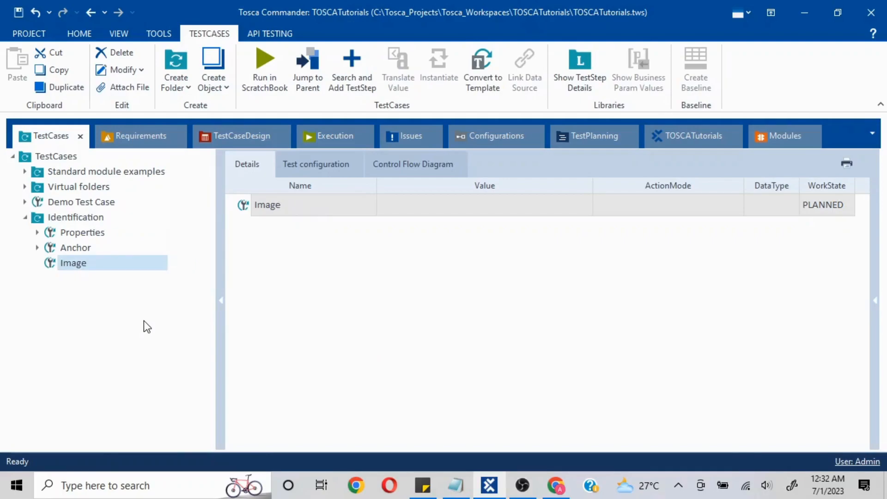
Search for and add the Image module as a test step in the Image test case
{"action": "right_click", "coordinate": [249, 206]}
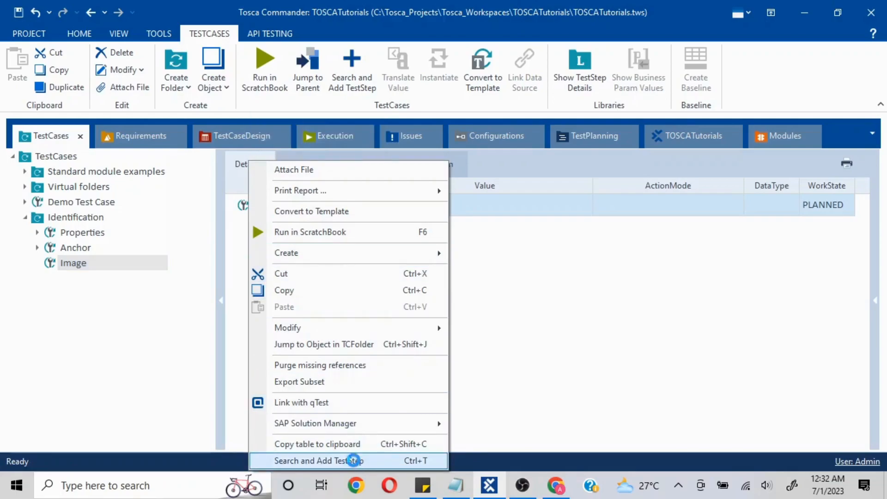
{"action": "left_click", "coordinate": [356, 462]}
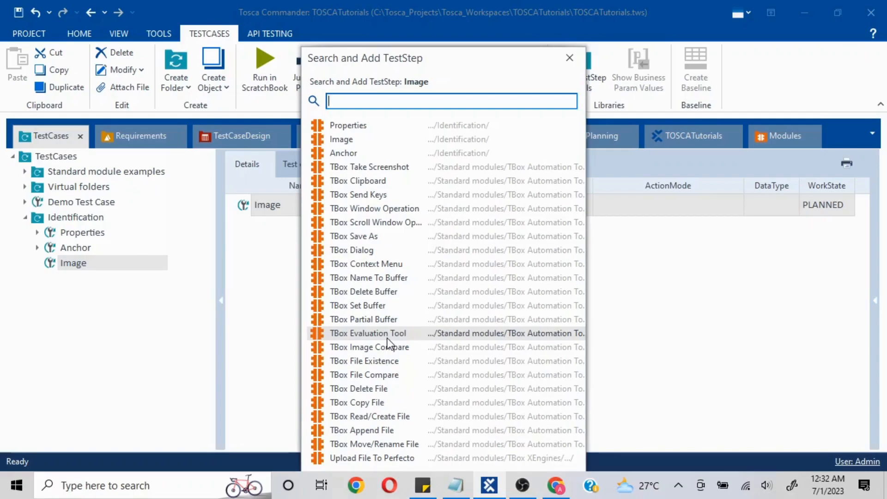
{"action": "left_click", "coordinate": [396, 147]}
{"action": "double_click", "coordinate": [396, 148]}
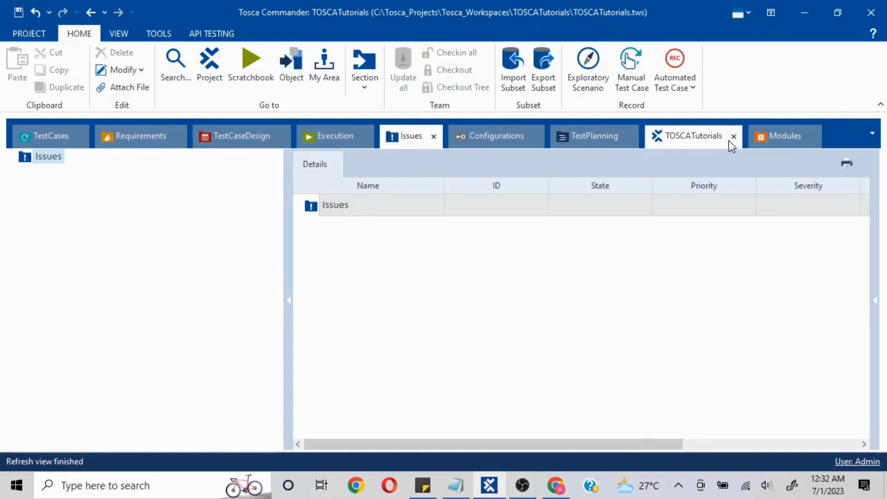
{"action": "left_click", "coordinate": [56, 135]}
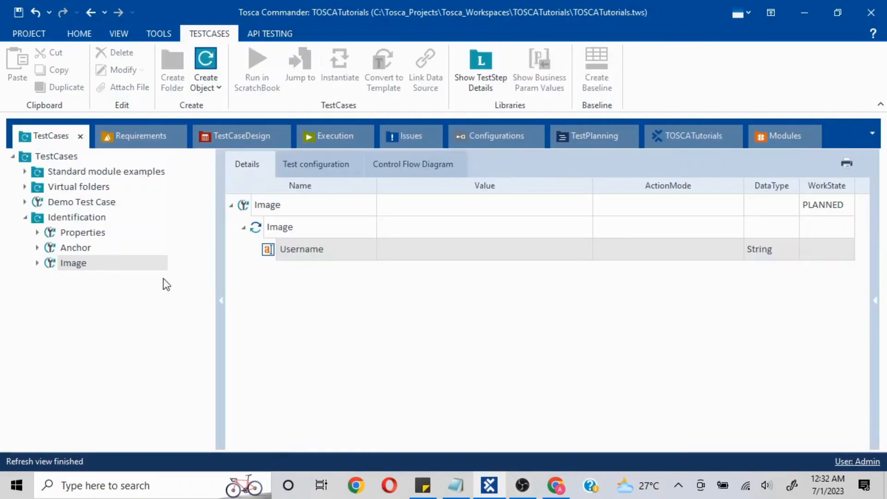
Set the Username test step value to Image with action mode Input, and save the workspace
{"action": "left_click", "coordinate": [734, 253]}
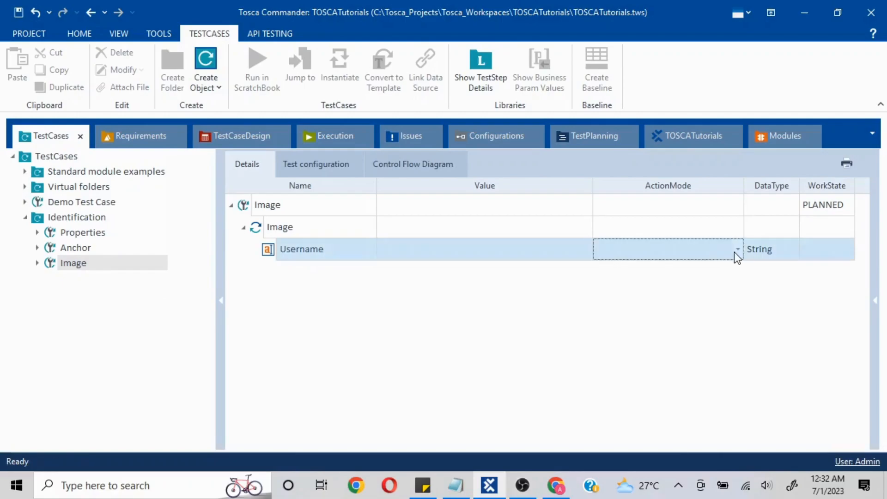
{"action": "left_click", "coordinate": [736, 251]}
{"action": "left_click", "coordinate": [681, 267]}
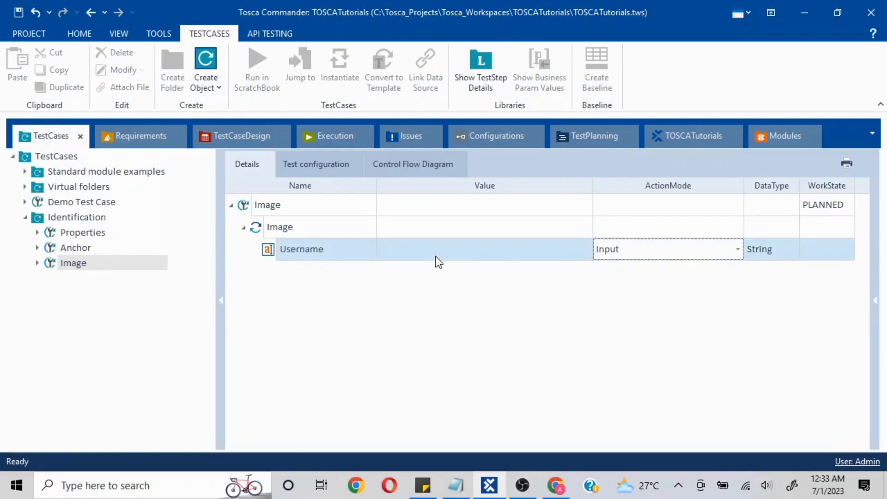
{"action": "left_click", "coordinate": [432, 258]}
{"action": "type", "text": "Image"}
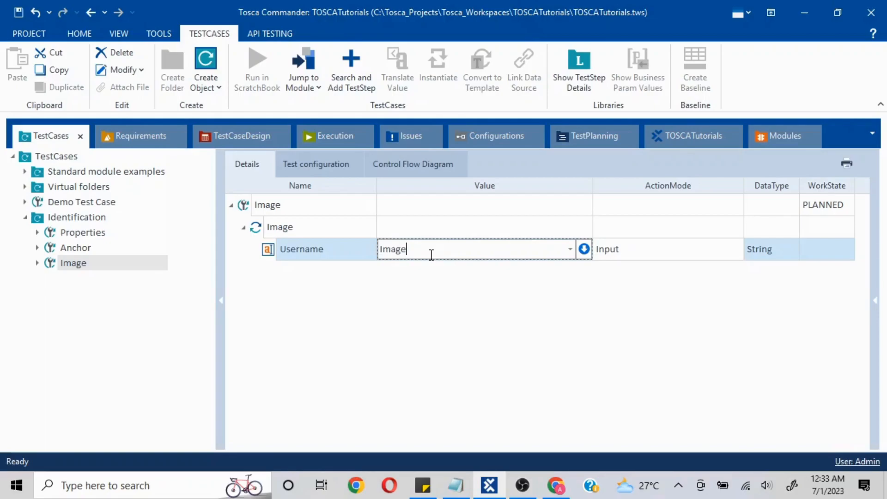
{"action": "left_click", "coordinate": [451, 350]}
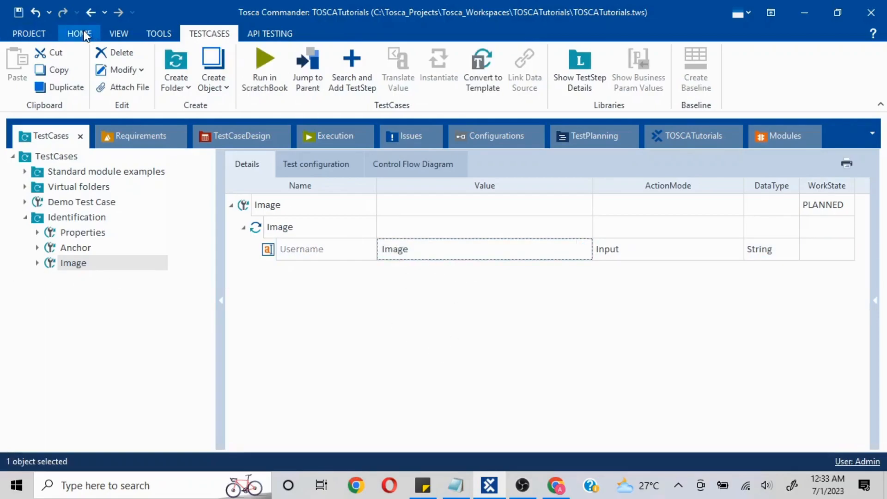
{"action": "left_click", "coordinate": [19, 13]}
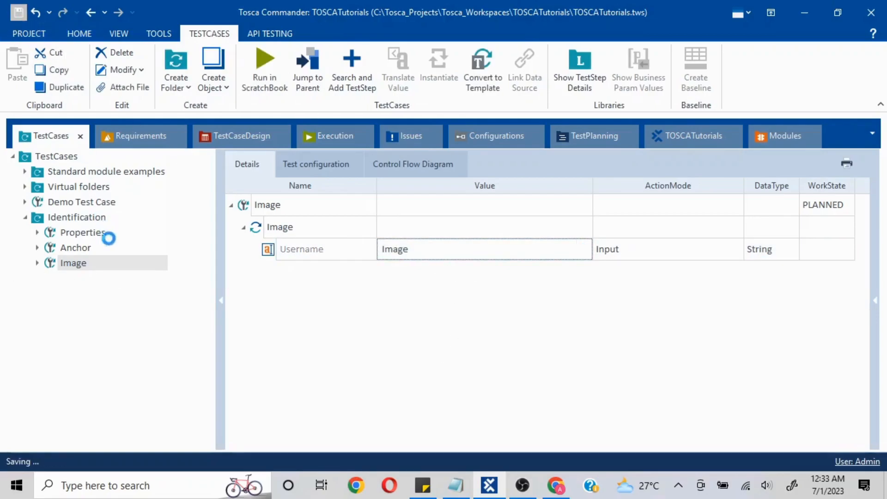
Run the Image test case in ScratchBook against the Swag Labs page open in Chrome
{"action": "right_click", "coordinate": [115, 264]}
{"action": "left_click", "coordinate": [556, 485]}
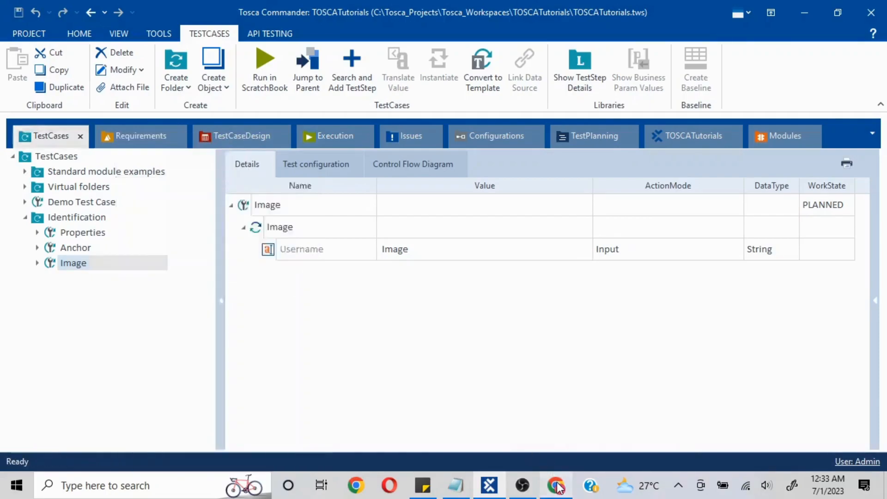
{"action": "key", "text": "alt+Tab"}
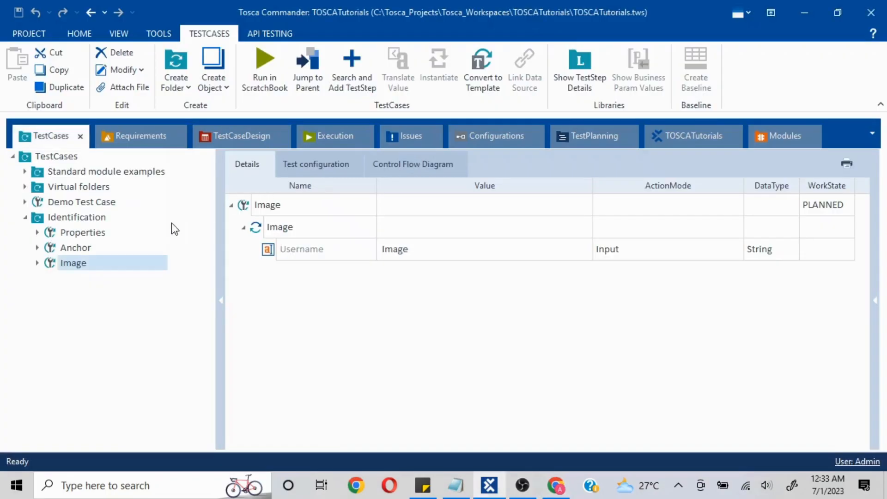
{"action": "right_click", "coordinate": [111, 272]}
{"action": "left_click", "coordinate": [134, 249]}
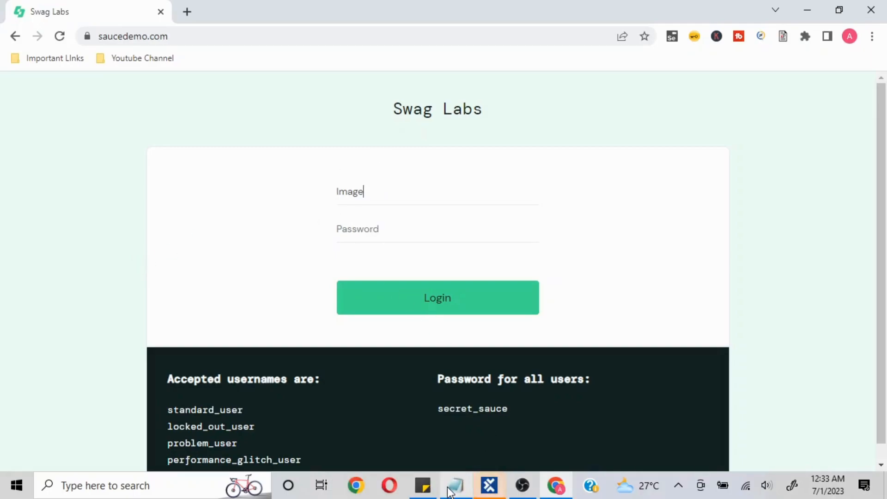
Switch to Notepad, highlight the entries from Identify by Properties through Identify by Image, and minimize the notes
{"action": "left_click", "coordinate": [453, 489]}
{"action": "left_click_drag", "start_coordinate": [46, 224], "coordinate": [294, 295]}
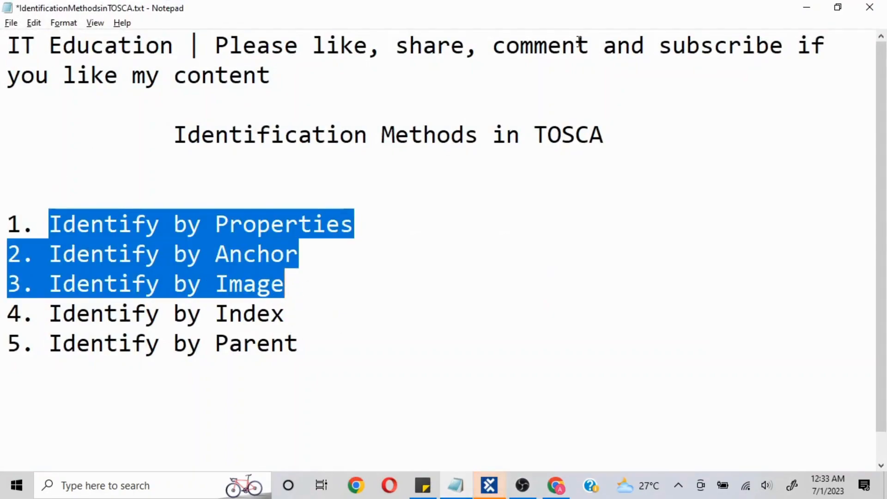
{"action": "left_click", "coordinate": [798, 12]}
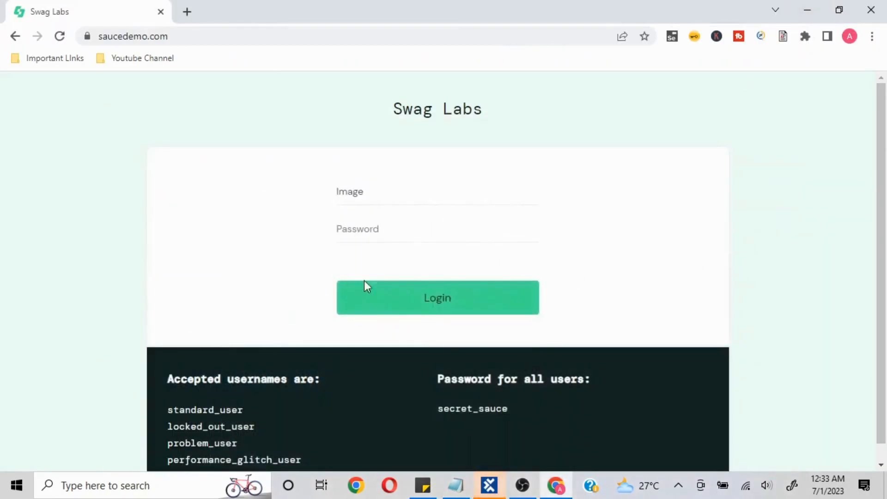
Switch to Tosca Commander, close the ScratchBook window, and select the Identification folder under Modules
{"action": "left_click", "coordinate": [491, 492]}
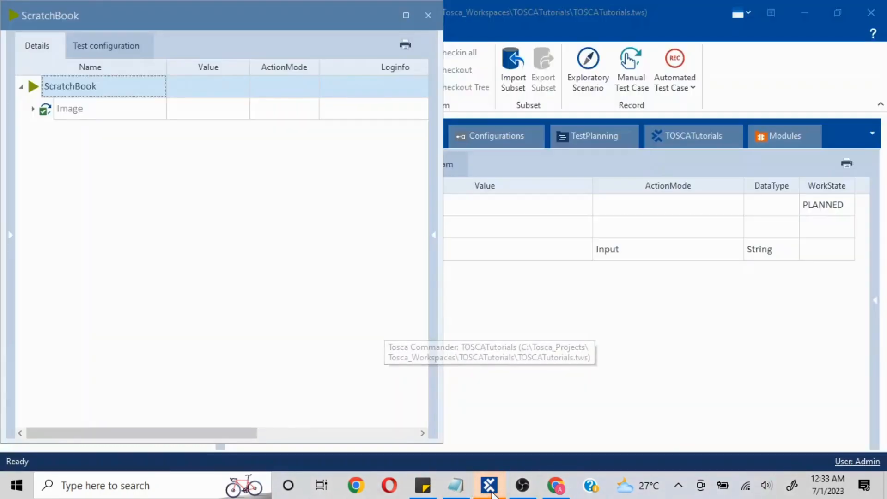
{"action": "left_click", "coordinate": [423, 17]}
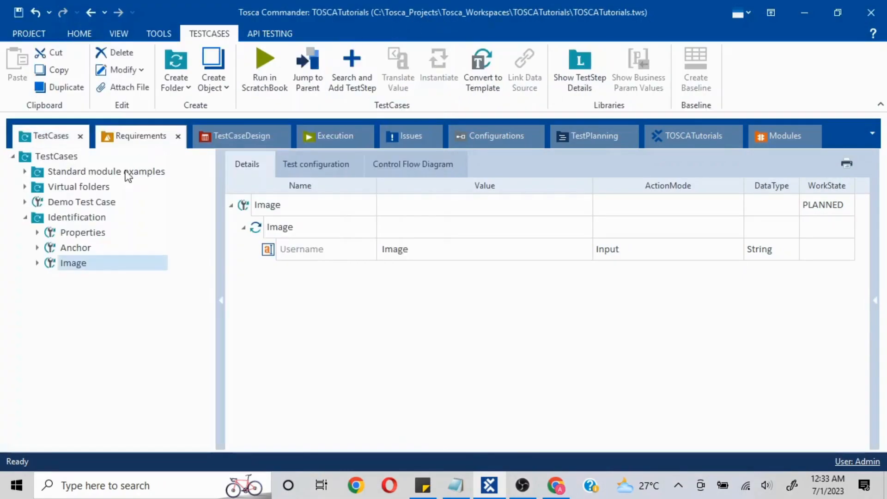
{"action": "left_click", "coordinate": [760, 138]}
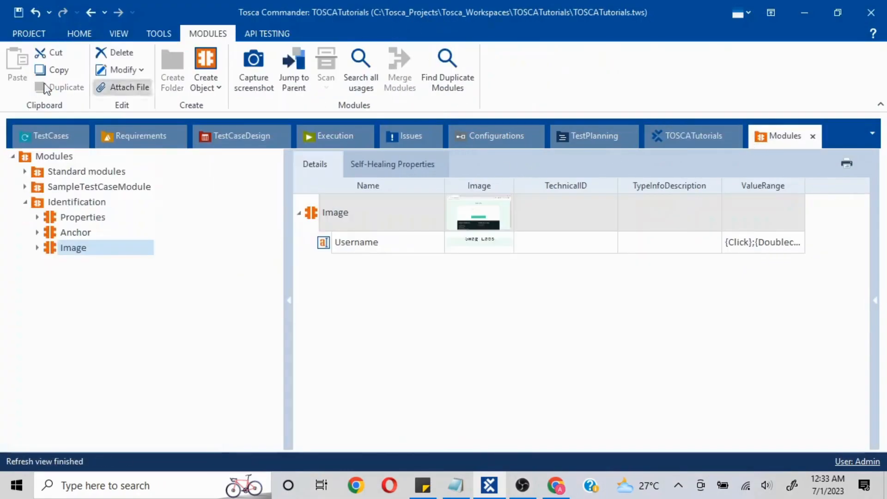
{"action": "left_click", "coordinate": [85, 202]}
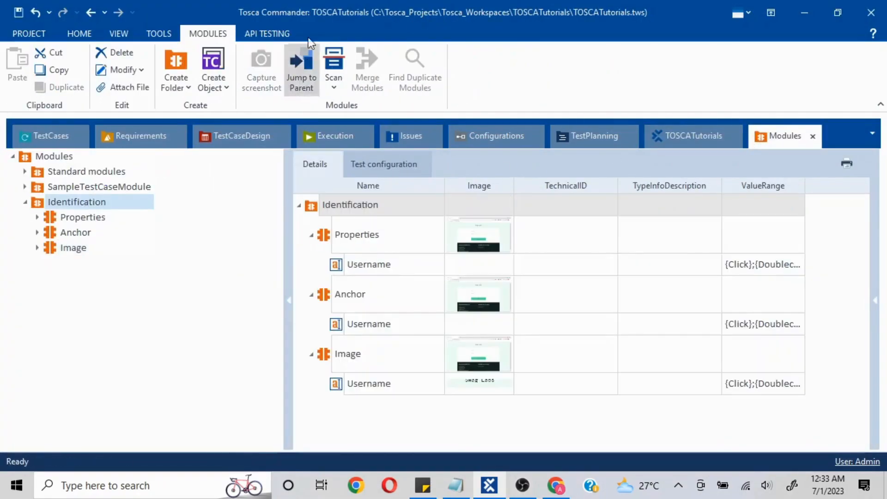
Switch to Chrome and clear the Username field on the Swag Labs page
{"action": "left_click", "coordinate": [328, 91]}
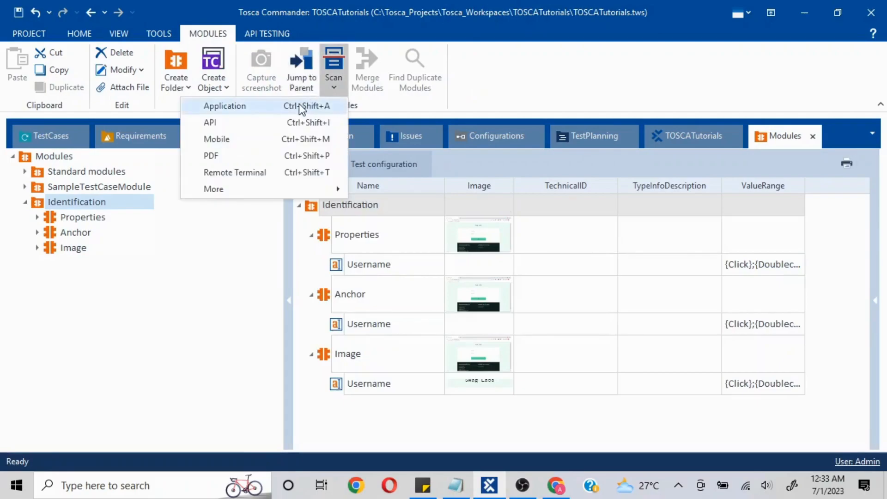
{"action": "left_click", "coordinate": [556, 486]}
{"action": "left_click_drag", "start_coordinate": [368, 190], "coordinate": [257, 182]}
{"action": "key", "text": "BackSpace"}
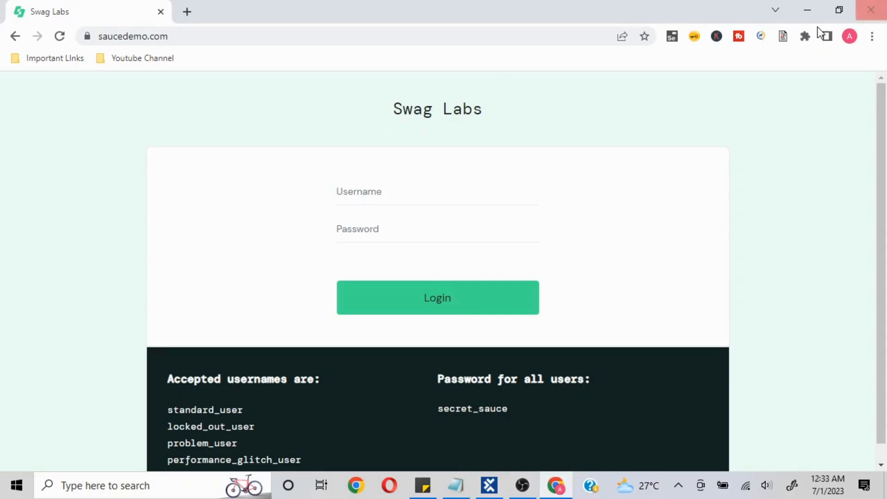
Return to Tosca Commander, start an application scan of the Swag Labs Chrome window, and maximize XScan
{"action": "left_click", "coordinate": [491, 485]}
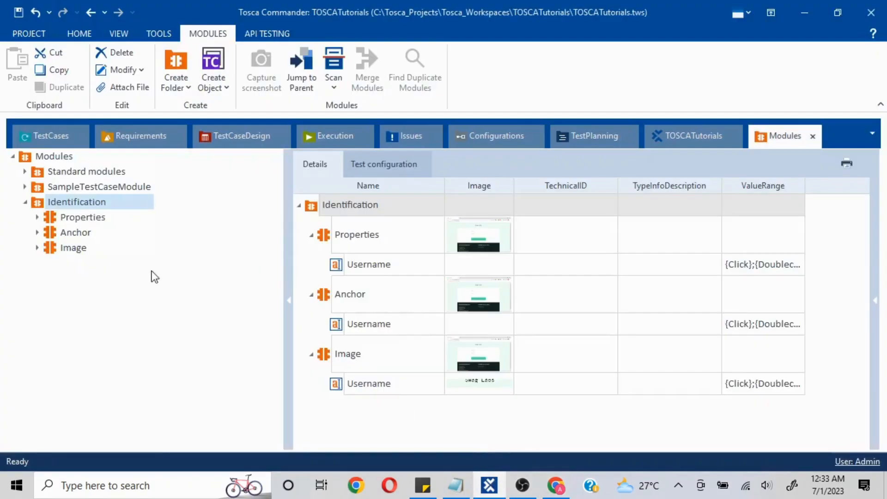
{"action": "left_click", "coordinate": [325, 81]}
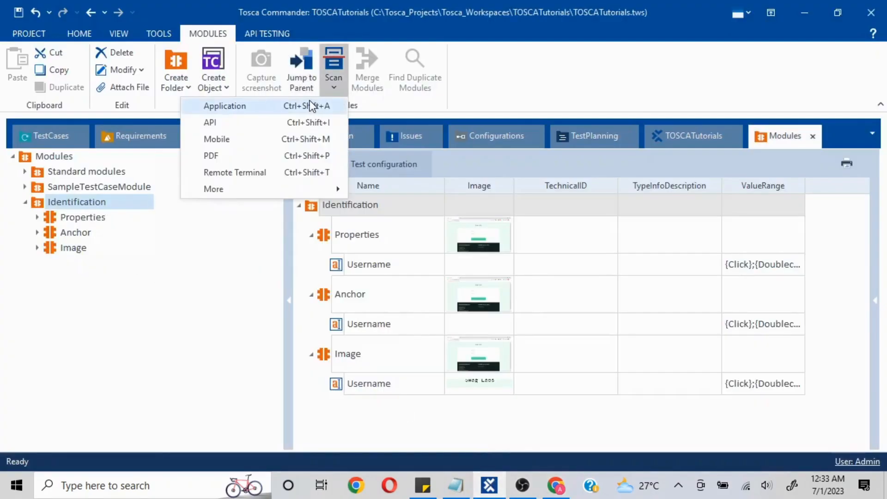
{"action": "left_click", "coordinate": [310, 105]}
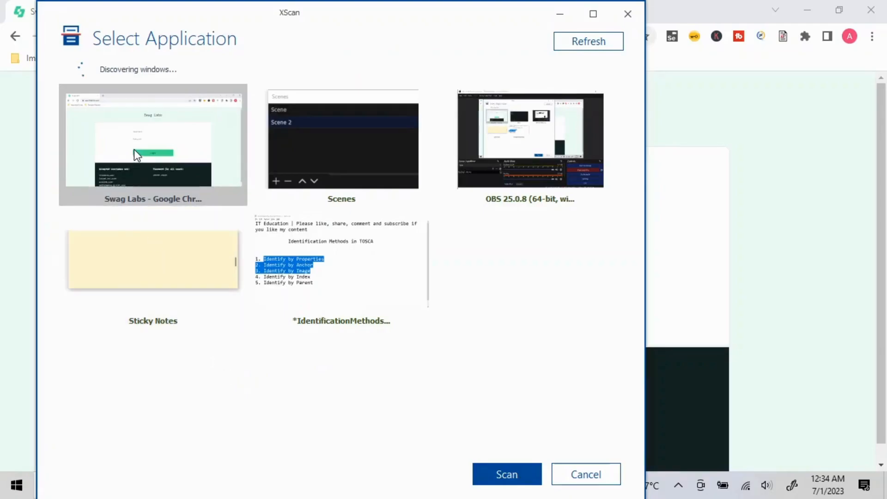
{"action": "double_click", "coordinate": [135, 149]}
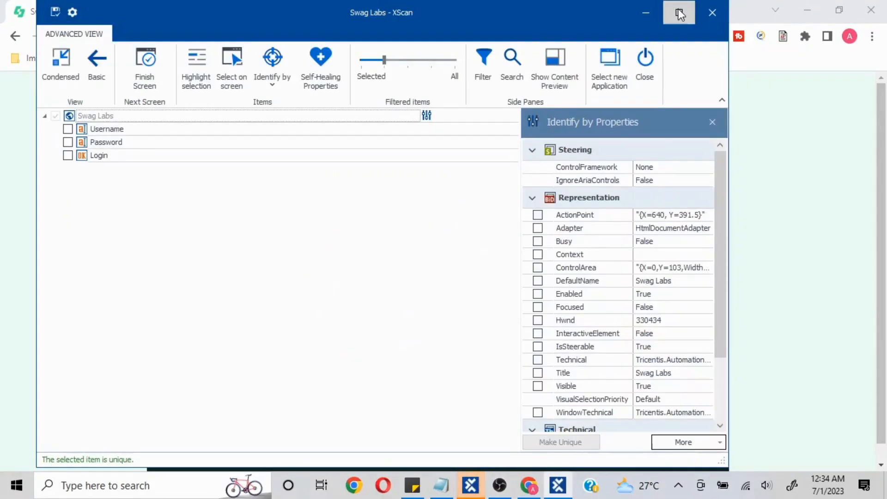
{"action": "left_click", "coordinate": [679, 12]}
Include the Username control in the scan and remove Id from its identifying properties
{"action": "left_click", "coordinate": [31, 129]}
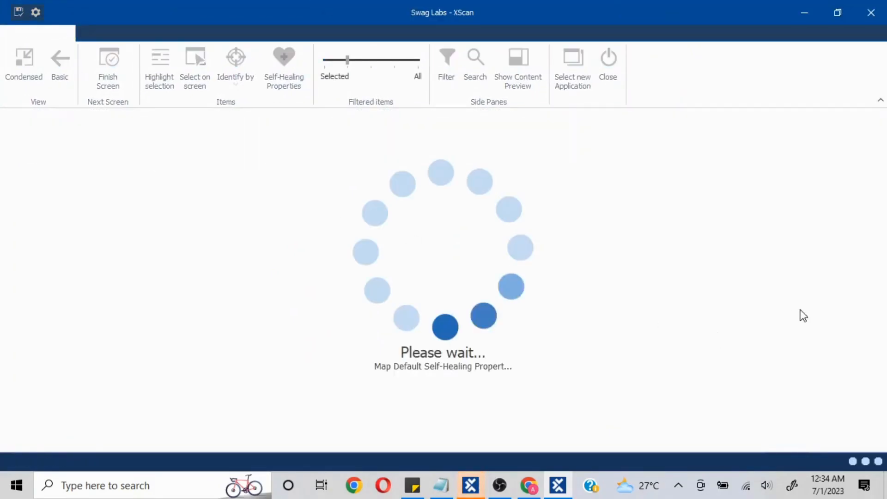
{"action": "scroll", "coordinate": [800, 309], "scroll_direction": "down", "scroll_amount": 6}
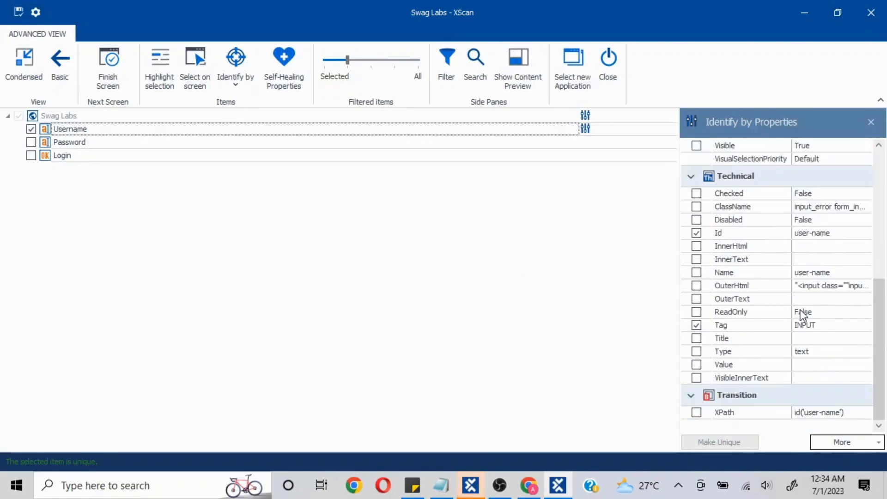
{"action": "left_click", "coordinate": [696, 232]}
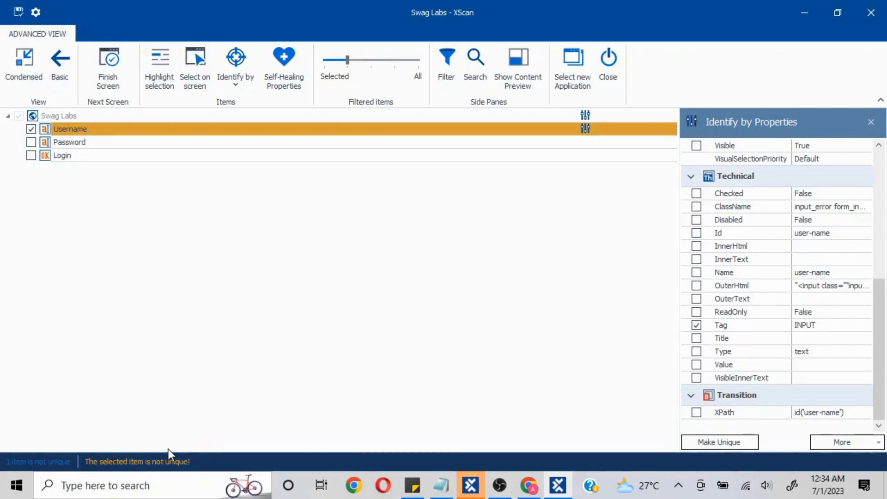
Identify the Username control by Index, using index 1 of 2
{"action": "left_click", "coordinate": [237, 84]}
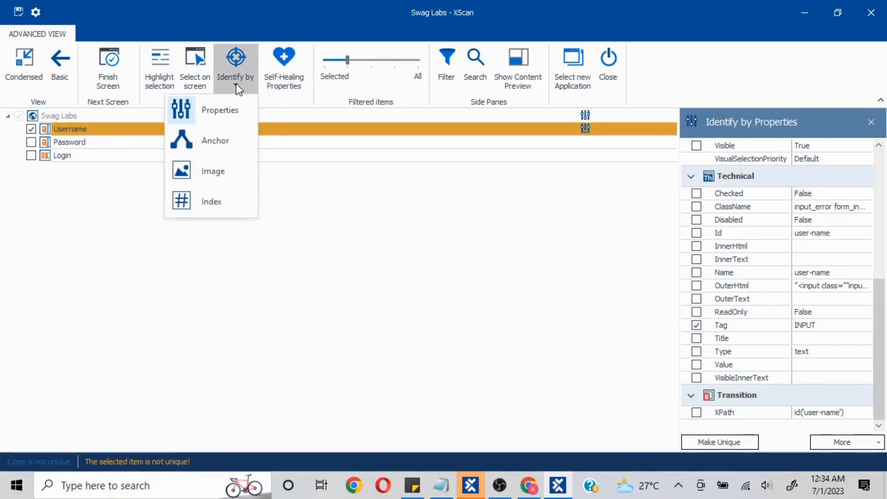
{"action": "left_click", "coordinate": [230, 206]}
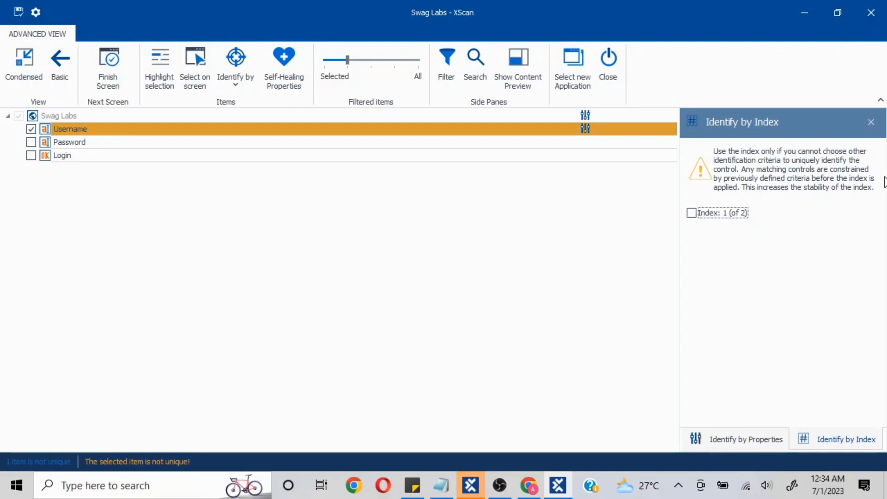
{"action": "left_click", "coordinate": [693, 214]}
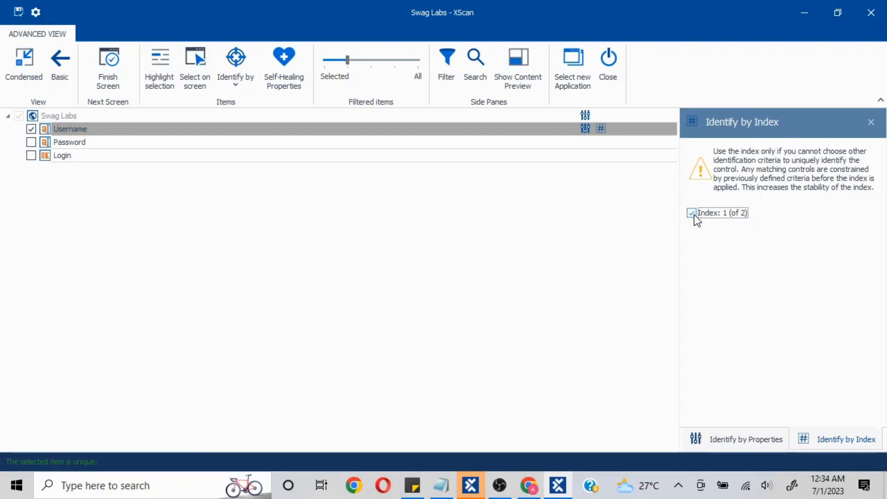
{"action": "mouse_move", "coordinate": [600, 133]}
{"action": "left_click", "coordinate": [695, 213]}
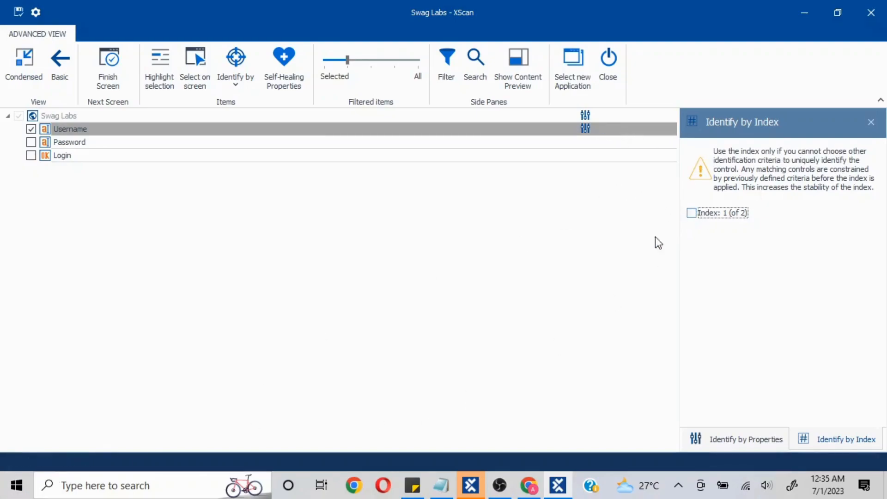
{"action": "left_click", "coordinate": [692, 213]}
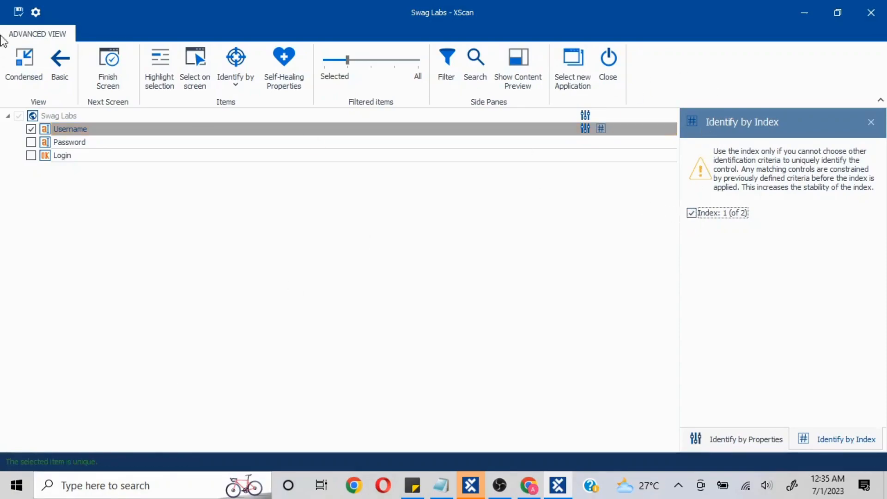
Save the scanned module, close XScan, and return to Tosca Commander
{"action": "left_click", "coordinate": [17, 12]}
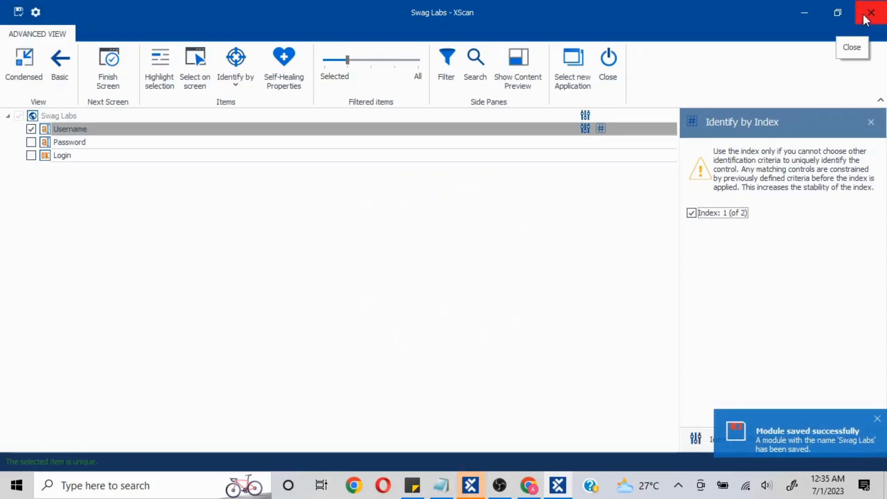
{"action": "left_click", "coordinate": [866, 18]}
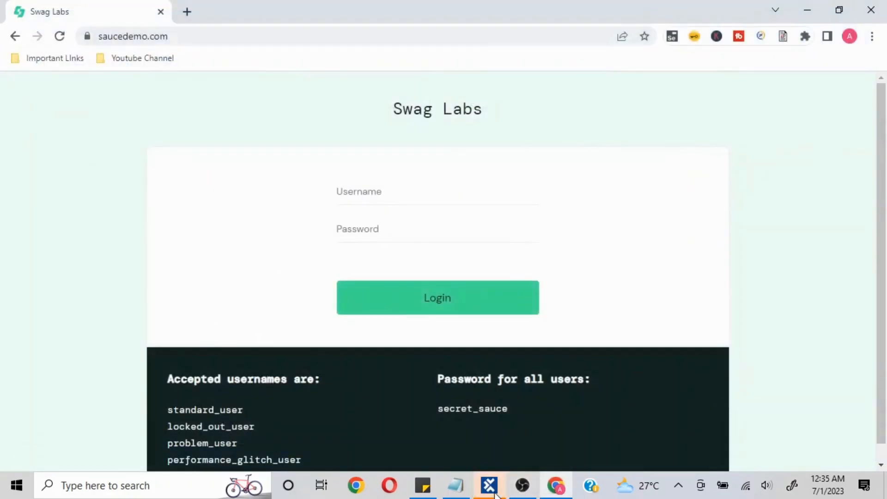
{"action": "left_click", "coordinate": [497, 494]}
Rename the Swag Labs module as Index and select the Identification folder under TestCases
{"action": "left_click", "coordinate": [95, 264]}
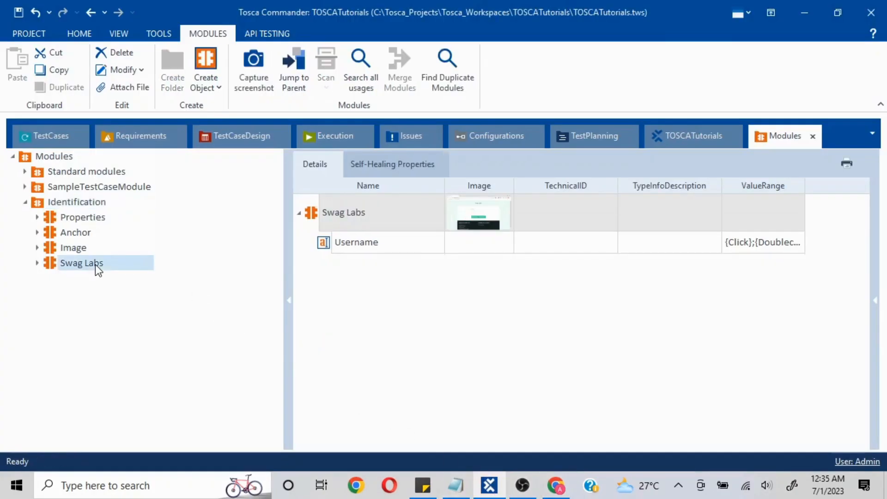
{"action": "left_click", "coordinate": [95, 264]}
{"action": "type", "text": "Index"}
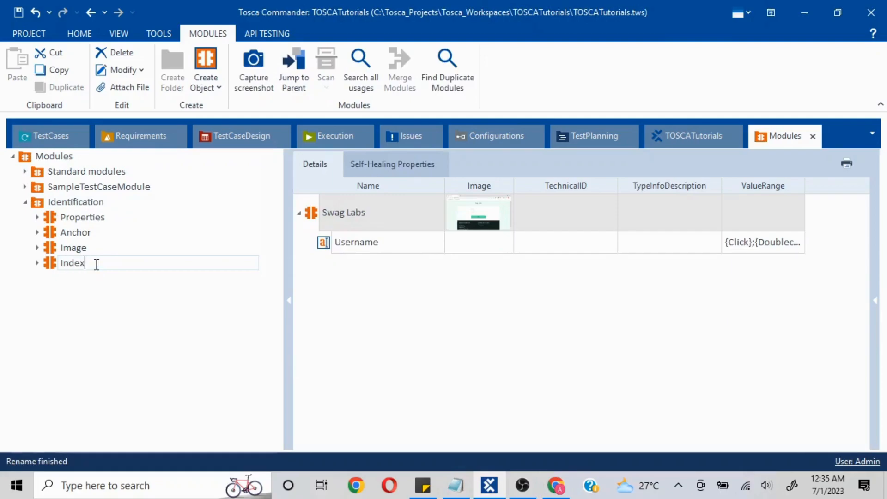
{"action": "key", "text": "Return"}
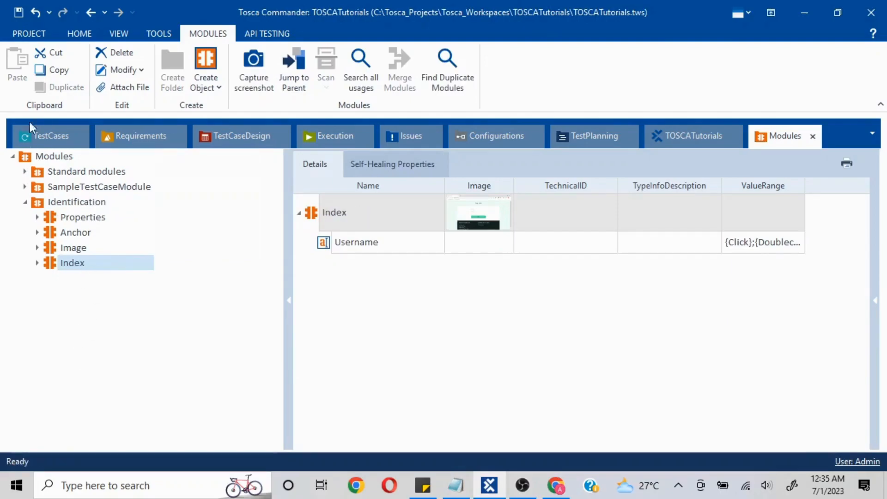
{"action": "left_click", "coordinate": [48, 139]}
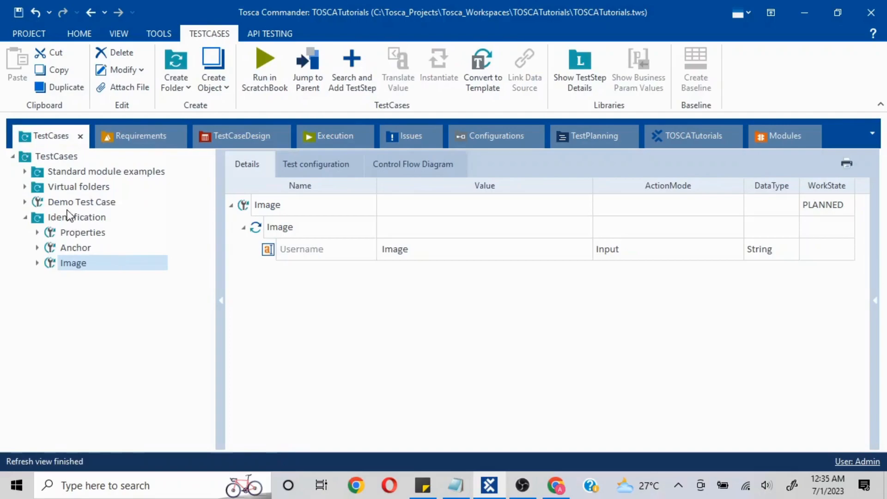
{"action": "left_click", "coordinate": [76, 217]}
{"action": "right_click", "coordinate": [75, 216]}
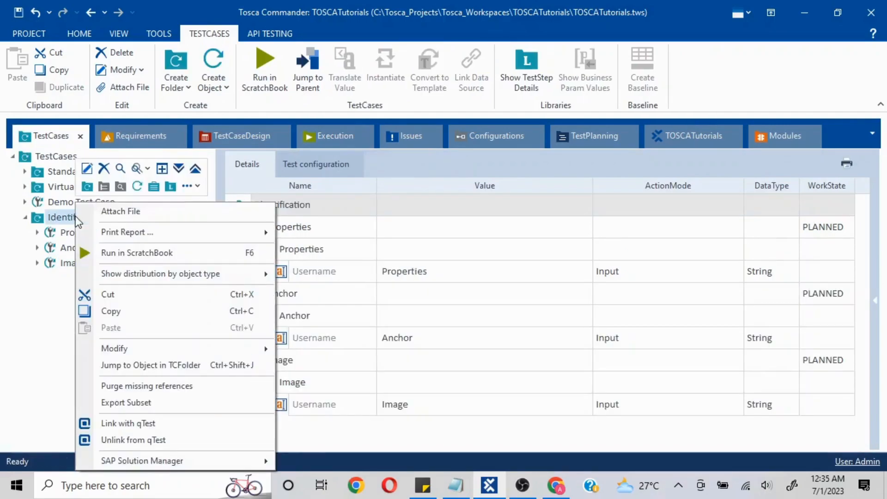
{"action": "left_click", "coordinate": [154, 187]}
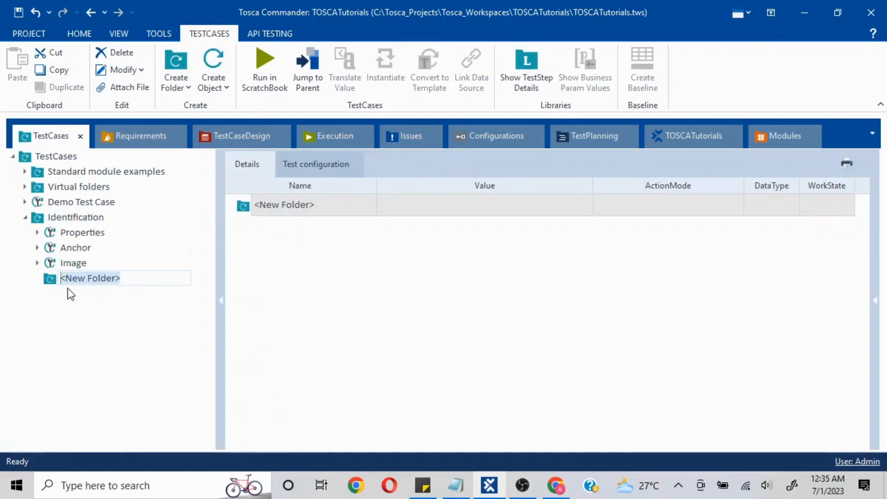
{"action": "left_click", "coordinate": [50, 280]}
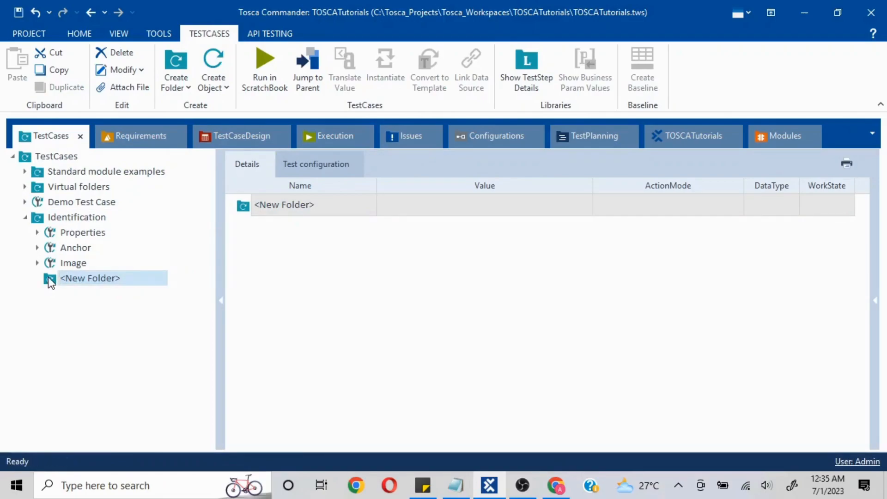
{"action": "key", "text": "Delete"}
Create a test case named Index in the Identification test case folder
{"action": "right_click", "coordinate": [38, 217]}
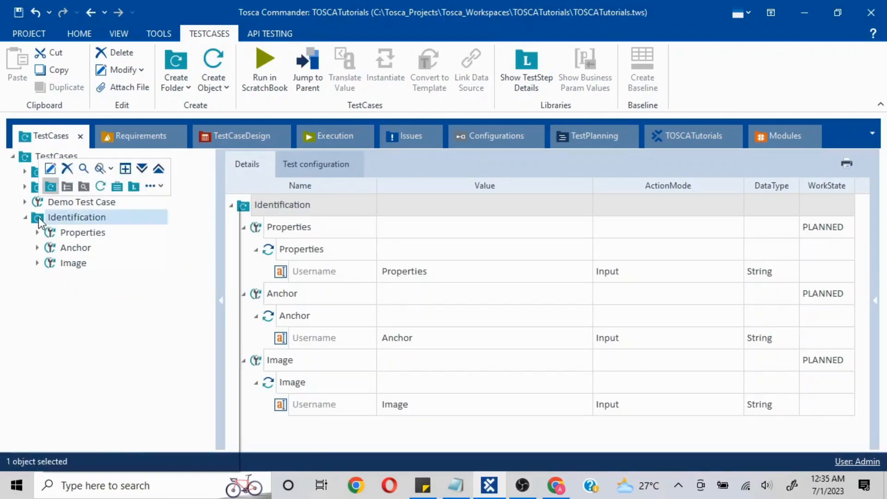
{"action": "left_click", "coordinate": [99, 187]}
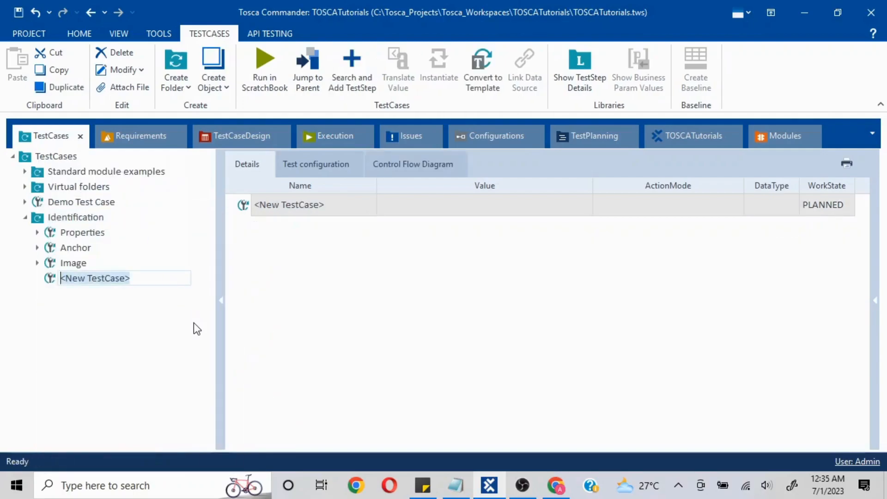
{"action": "type", "text": "Index"}
{"action": "key", "text": "Return"}
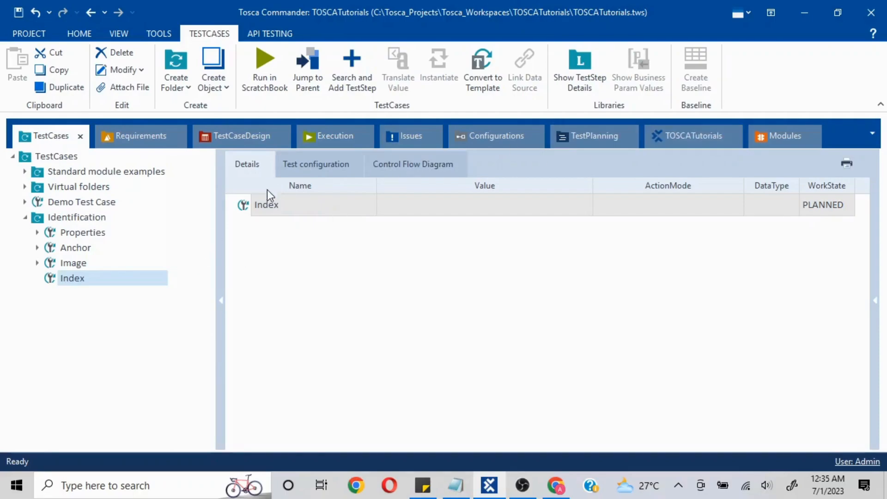
Search for and add the Index module as a test step in the Index test case
{"action": "right_click", "coordinate": [245, 212]}
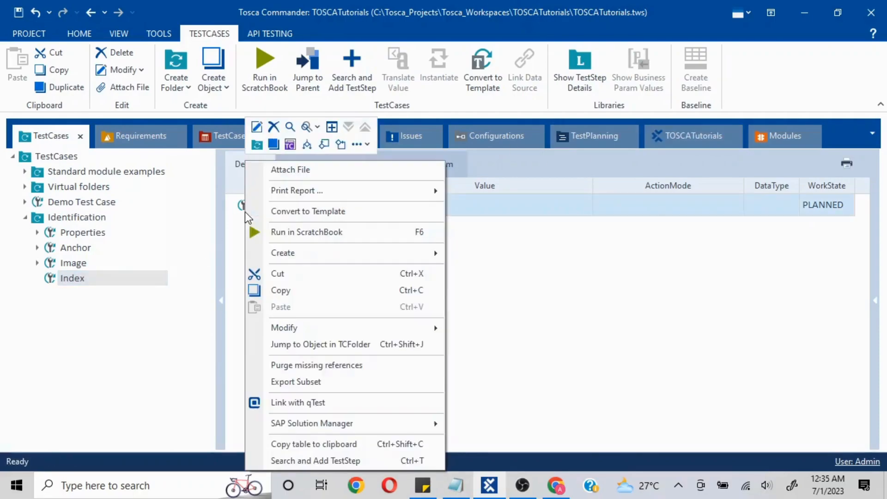
{"action": "left_click", "coordinate": [336, 459]}
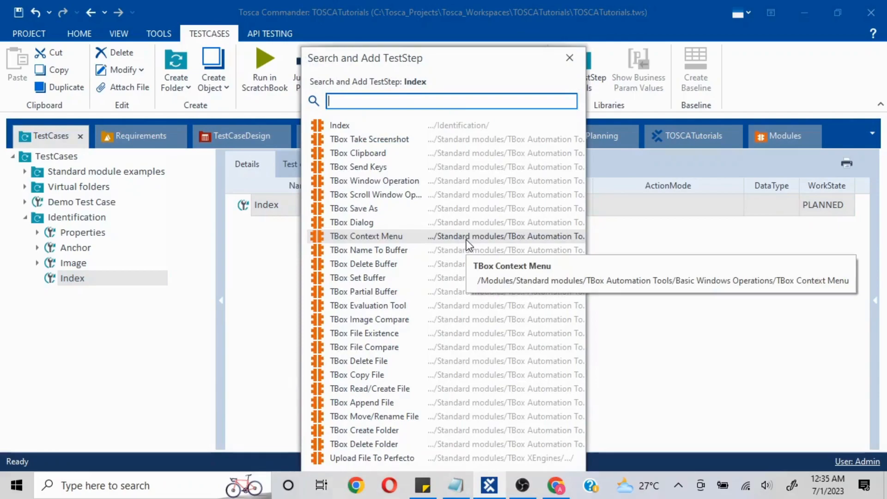
{"action": "double_click", "coordinate": [434, 127]}
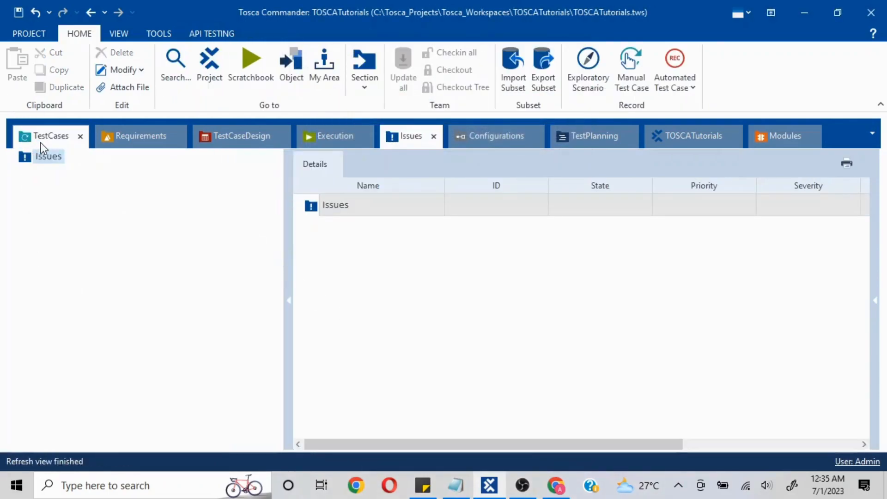
{"action": "left_click", "coordinate": [40, 142]}
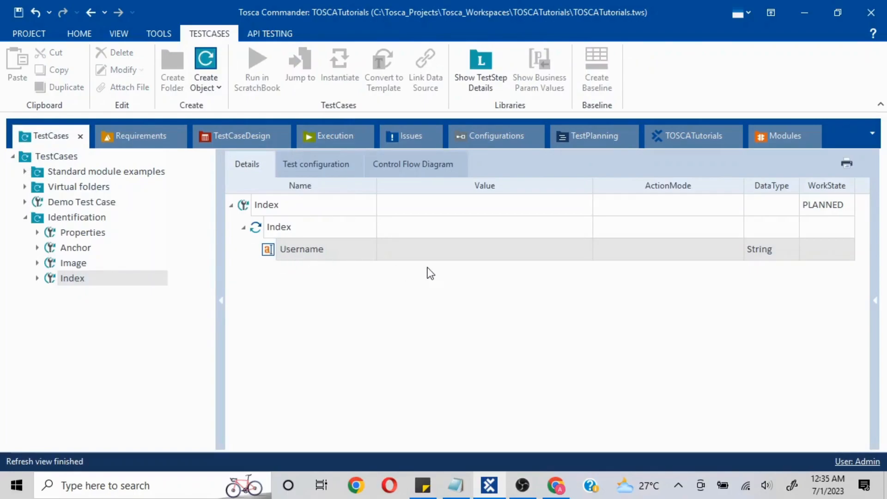
Set the Username test step value to Index with the Input action mode
{"action": "left_click", "coordinate": [709, 248]}
{"action": "left_click", "coordinate": [737, 252]}
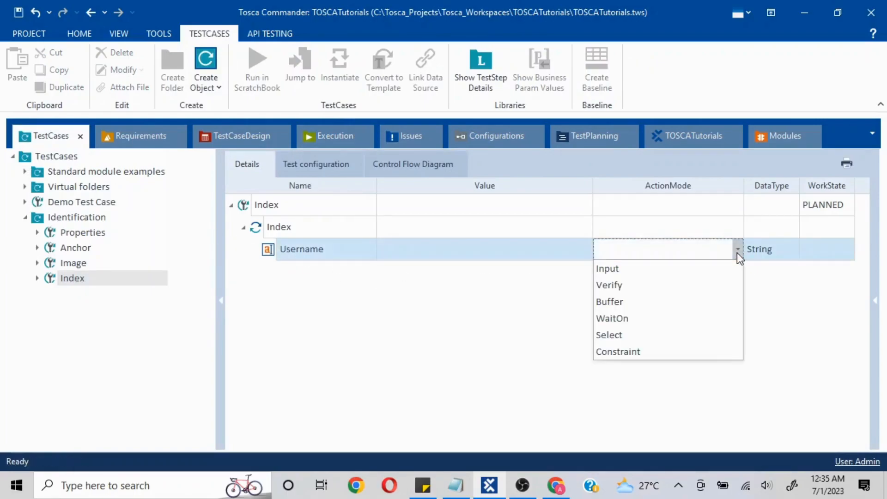
{"action": "left_click", "coordinate": [686, 266]}
{"action": "left_click", "coordinate": [512, 248]}
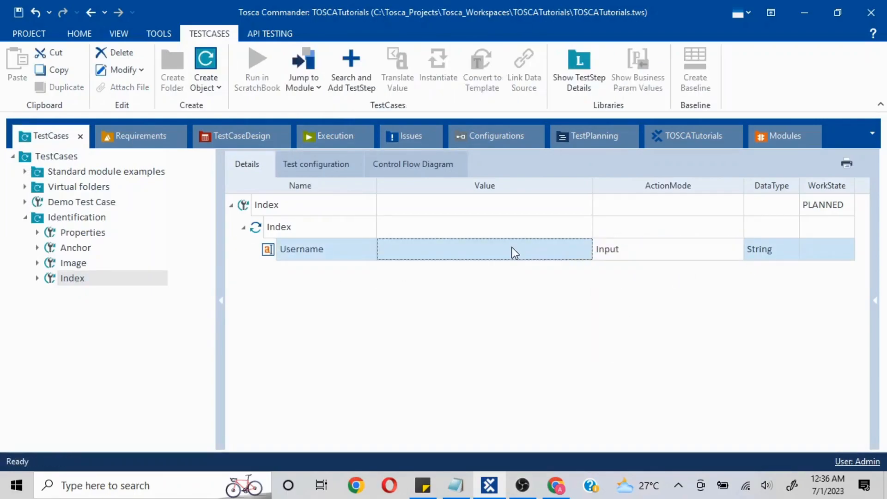
{"action": "type", "text": "INdex"}
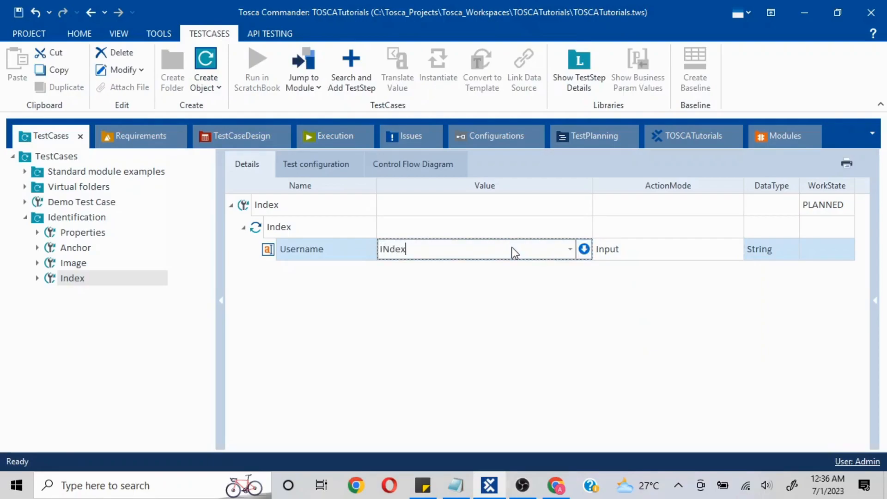
{"action": "key", "text": "BackSpace"}
{"action": "key", "text": "BackSpace"}
{"action": "key", "text": "BackSpace"}
{"action": "key", "text": "BackSpace"}
{"action": "key", "text": "BackSpace"}
{"action": "type", "text": "Index"}
{"action": "left_click", "coordinate": [700, 324]}
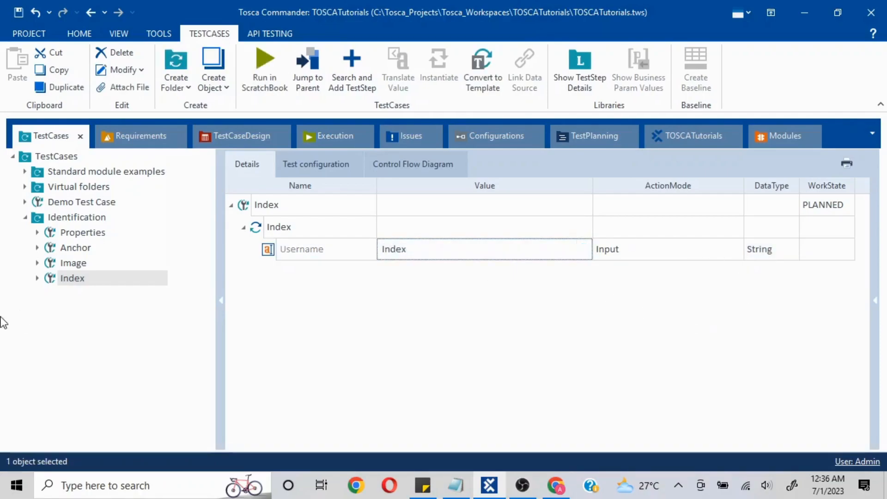
Run the Index test case in ScratchBook and close the ScratchBook results
{"action": "left_click", "coordinate": [252, 227]}
{"action": "left_click", "coordinate": [243, 204]}
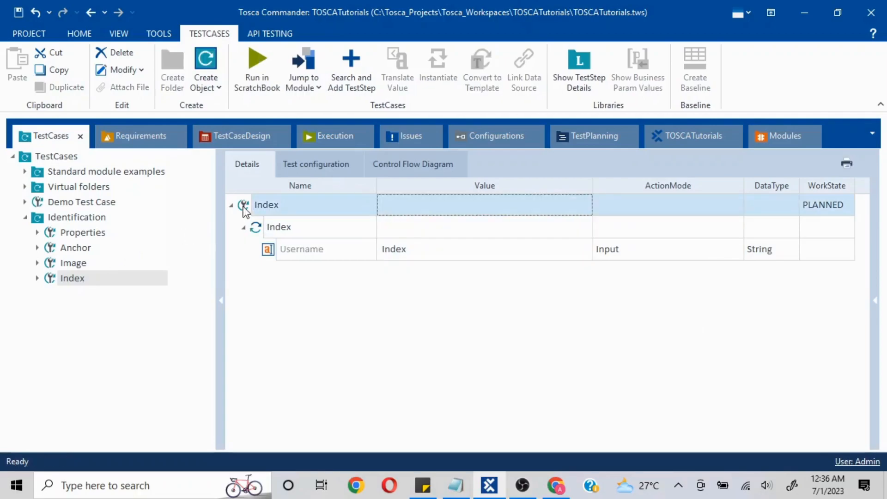
{"action": "right_click", "coordinate": [244, 207]}
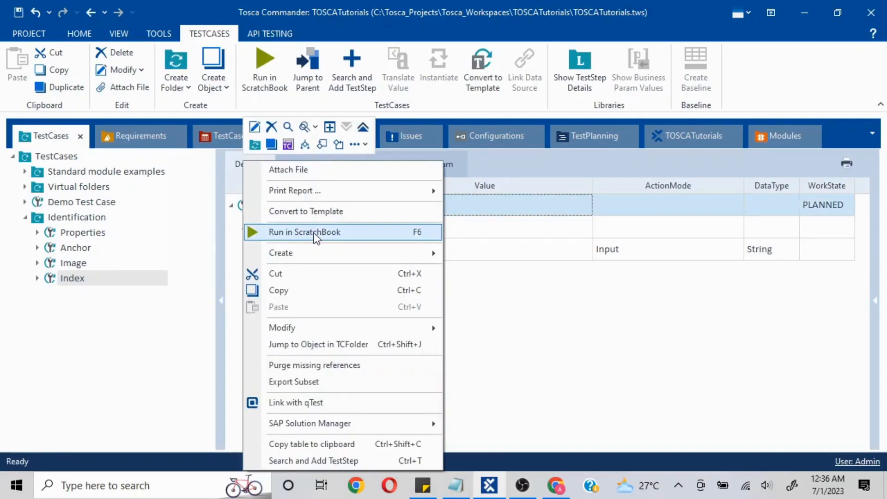
{"action": "left_click", "coordinate": [316, 235]}
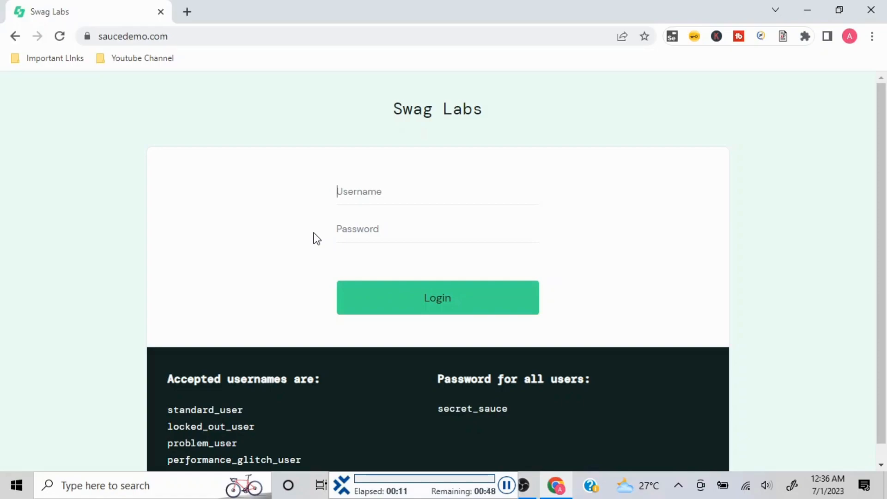
{"action": "type", "text": "Index"}
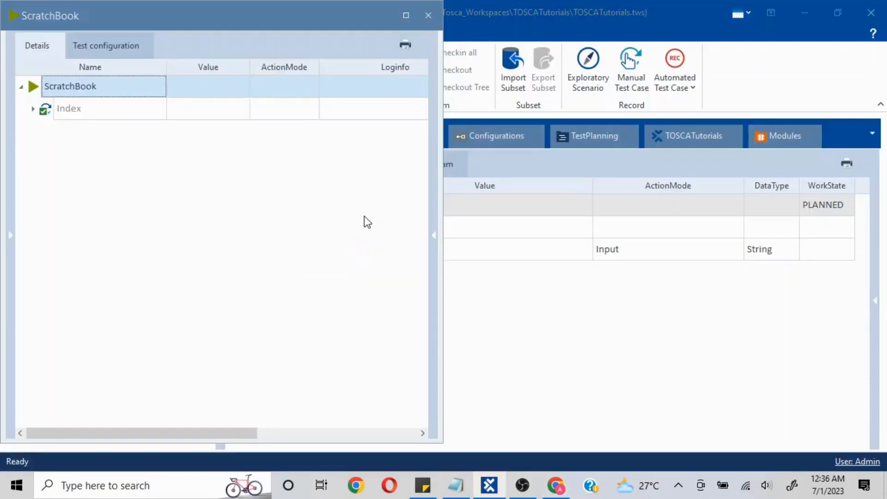
{"action": "left_click", "coordinate": [429, 15]}
Switch to the Notepad notes and highlight the first four identification methods, from Properties to Index
{"action": "left_click", "coordinate": [457, 485]}
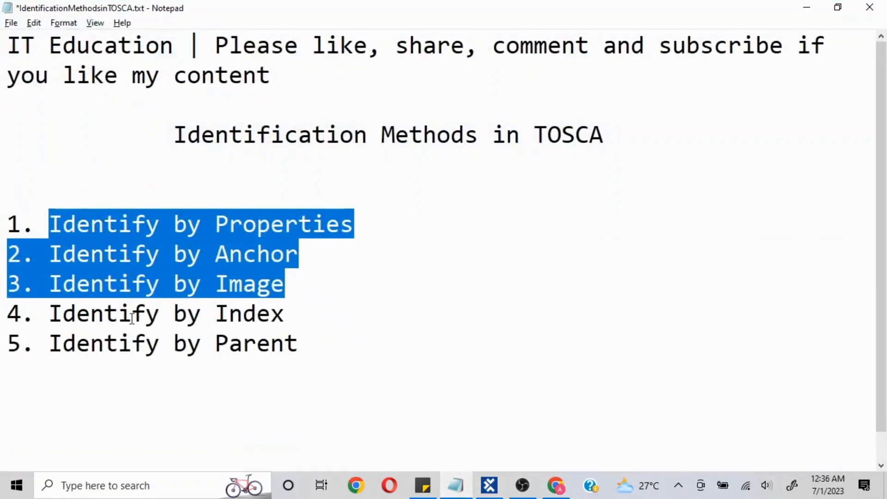
{"action": "left_click", "coordinate": [178, 316]}
{"action": "left_click_drag", "start_coordinate": [293, 315], "coordinate": [4, 225]}
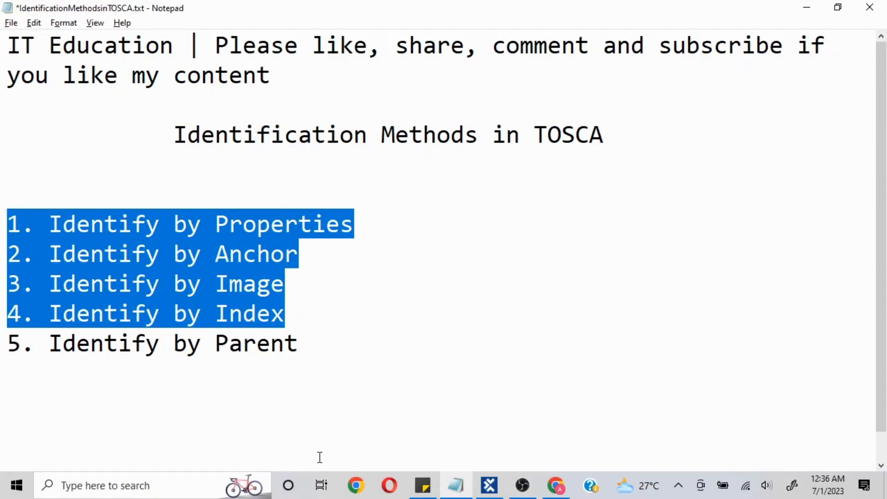
Add the lines Parent and Child beneath the list of identification methods
{"action": "left_click", "coordinate": [333, 347]}
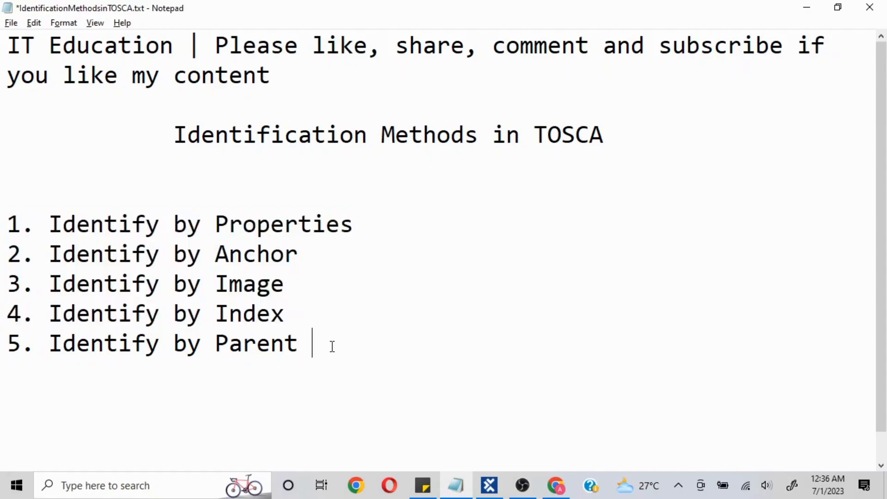
{"action": "key", "text": "Return"}
{"action": "key", "text": "Return"}
{"action": "key", "text": "Return"}
{"action": "type", "text": "Chile"}
{"action": "key", "text": "BackSpace"}
{"action": "type", "text": "d"}
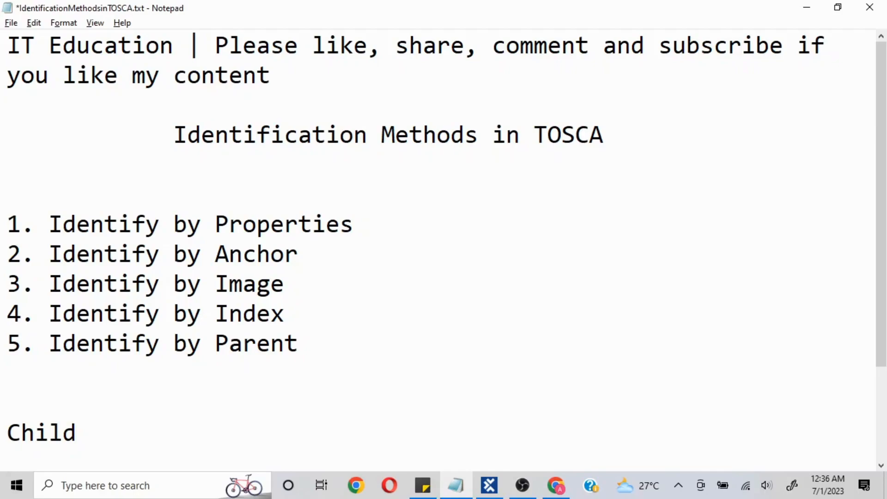
{"action": "key", "text": "Up"}
{"action": "type", "text": "Pareb"}
{"action": "key", "text": "BackSpace"}
{"action": "type", "text": "nt"}
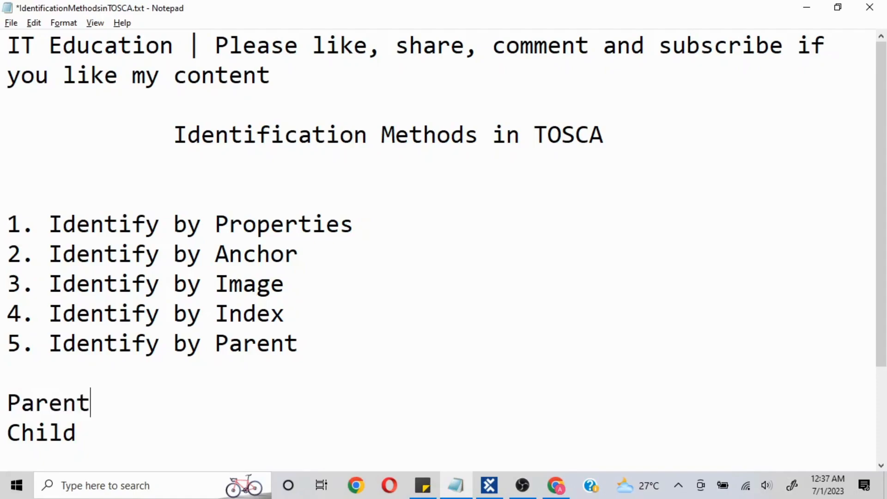
Indent the Child line under Parent and minimize the notes
{"action": "key", "text": "BackSpace"}
{"action": "key", "text": "Left"}
{"action": "key", "text": "Left"}
{"action": "key", "text": "Left"}
{"action": "key", "text": "Left"}
{"action": "key", "text": "Left"}
{"action": "key", "text": "Down"}
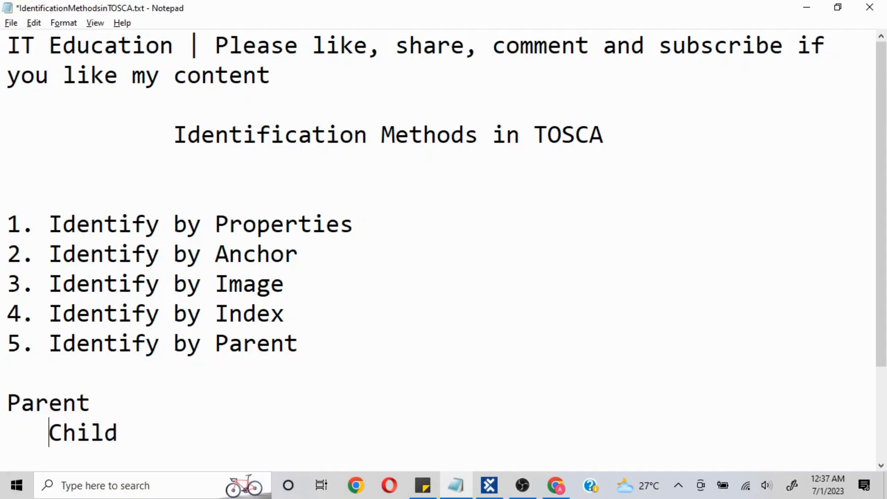
{"action": "key", "text": "Up"}
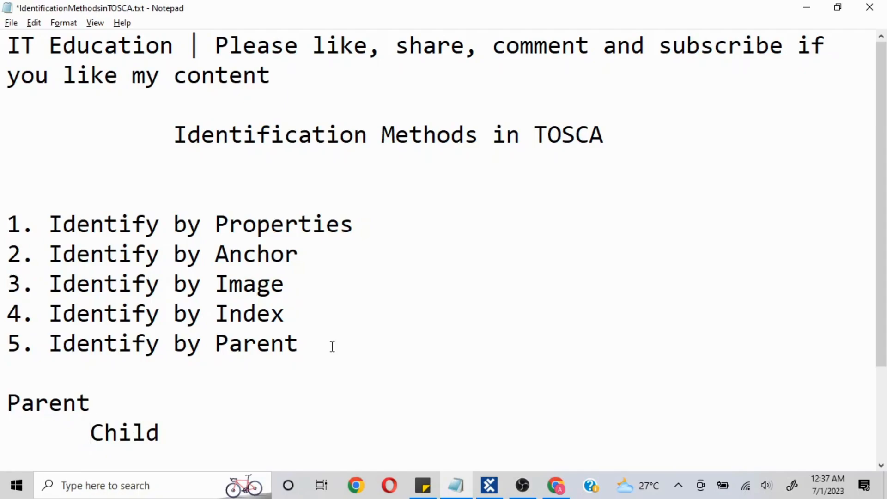
{"action": "key", "text": "Down"}
{"action": "left_click", "coordinate": [809, 10]}
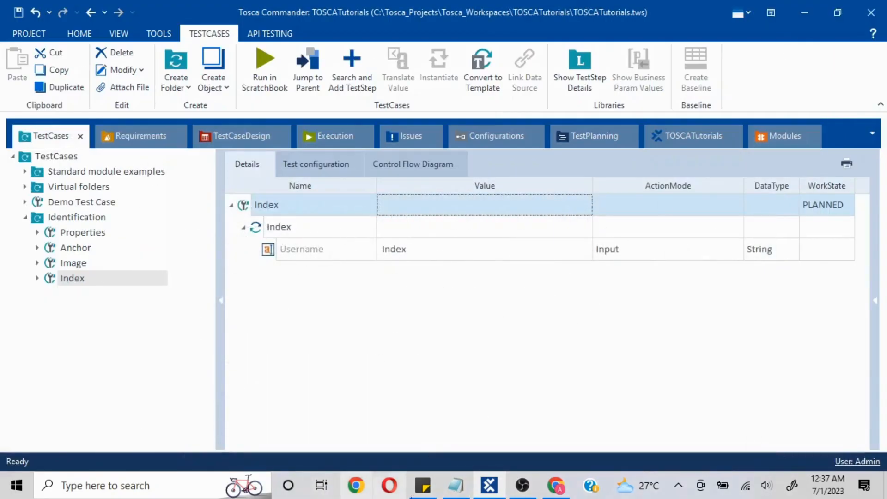
Switch to the Swag Labs page in Chrome and replace the username with standard_user copied from the accepted usernames
{"action": "left_click", "coordinate": [556, 485]}
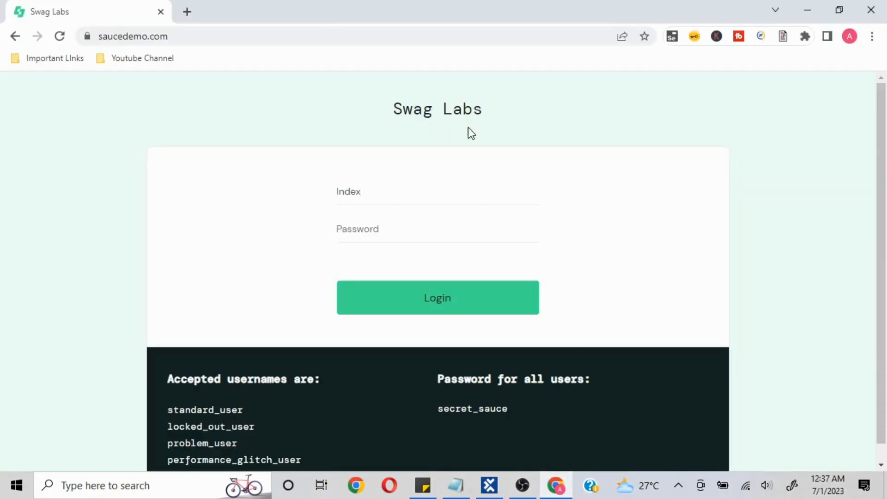
{"action": "left_click_drag", "start_coordinate": [380, 197], "coordinate": [261, 186]}
{"action": "key", "text": "BackSpace"}
{"action": "scroll", "coordinate": [264, 365], "scroll_direction": "down", "scroll_amount": 1}
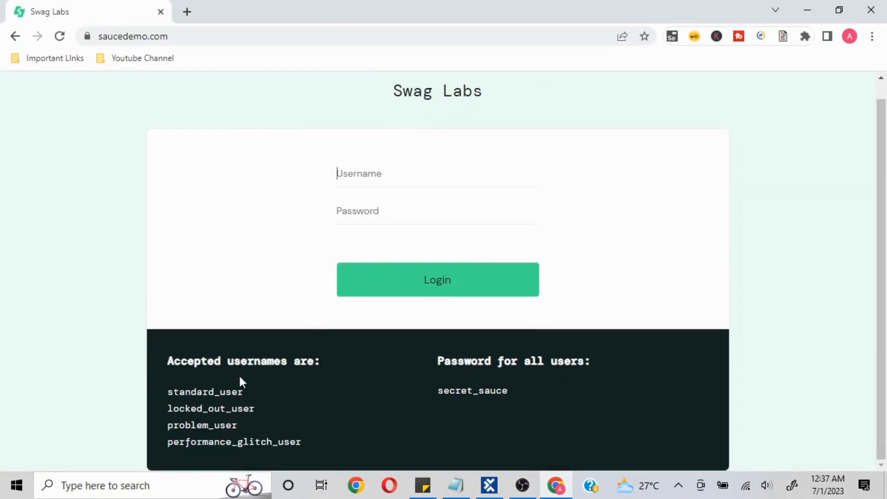
{"action": "left_click_drag", "start_coordinate": [244, 392], "coordinate": [169, 391]}
{"action": "key", "text": "ctrl+c"}
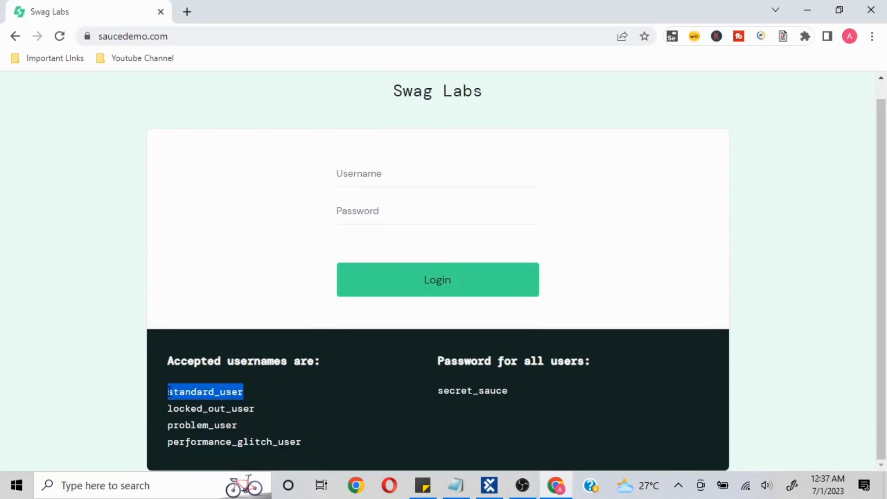
{"action": "left_click", "coordinate": [369, 174]}
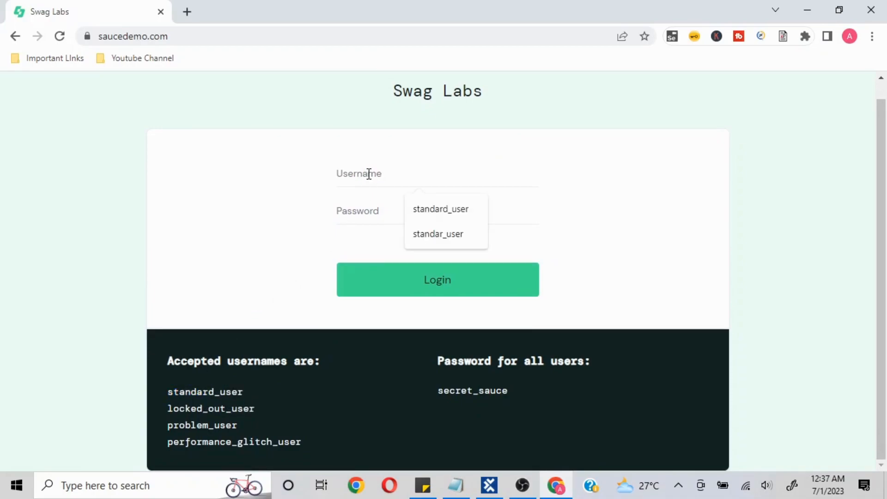
{"action": "key", "text": "ctrl+v"}
Copy the listed account password into the Password field and log in to Swag Labs
{"action": "left_click", "coordinate": [369, 213]}
{"action": "left_click_drag", "start_coordinate": [513, 395], "coordinate": [433, 395]}
{"action": "left_click", "coordinate": [508, 394]}
{"action": "left_click_drag", "start_coordinate": [508, 392], "coordinate": [437, 393]}
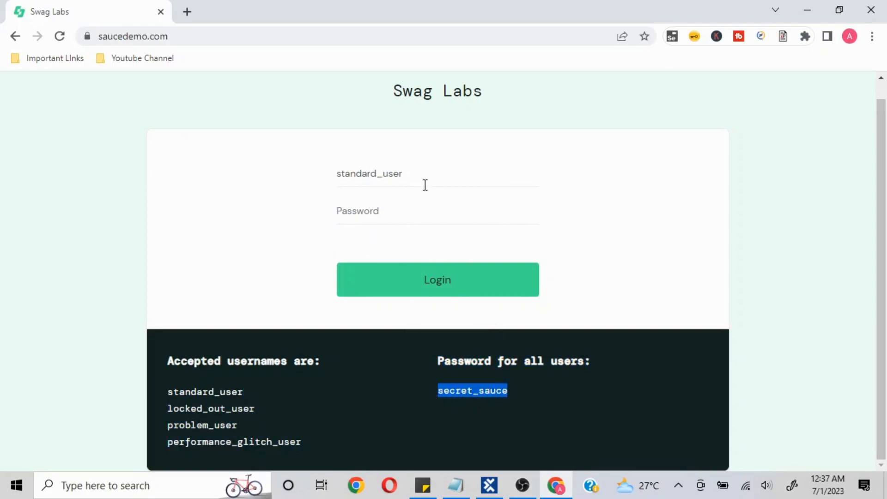
{"action": "left_click", "coordinate": [404, 220]}
{"action": "key", "text": "ctrl+v"}
{"action": "left_click", "coordinate": [420, 279]}
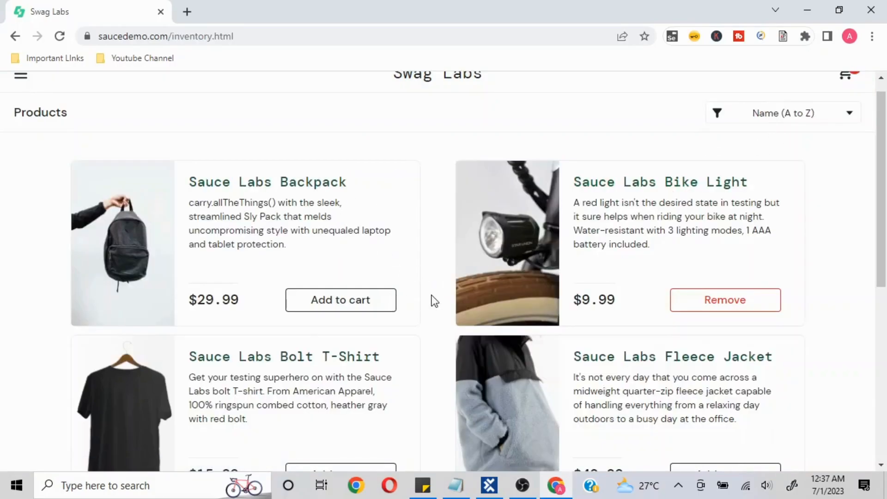
Add the Sauce Labs Backpack to the cart and open the cart page
{"action": "scroll", "coordinate": [517, 305], "scroll_direction": "up", "scroll_amount": 1}
{"action": "left_click", "coordinate": [343, 323]}
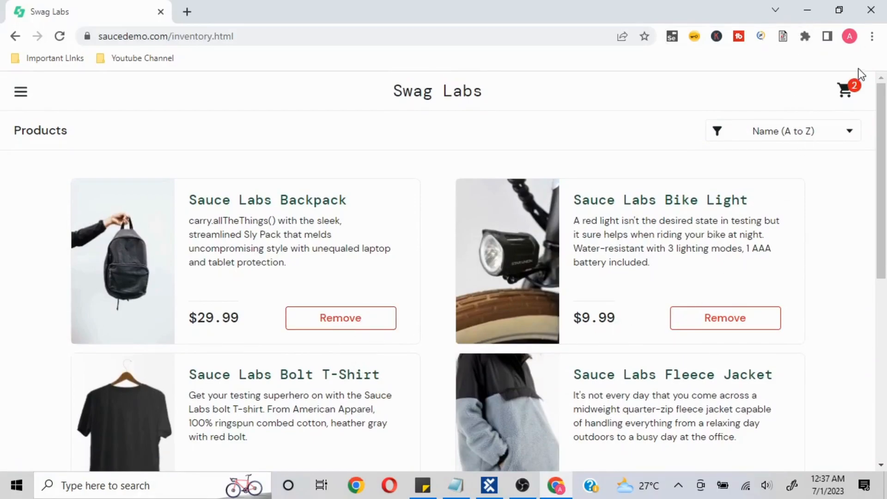
{"action": "left_click", "coordinate": [845, 90]}
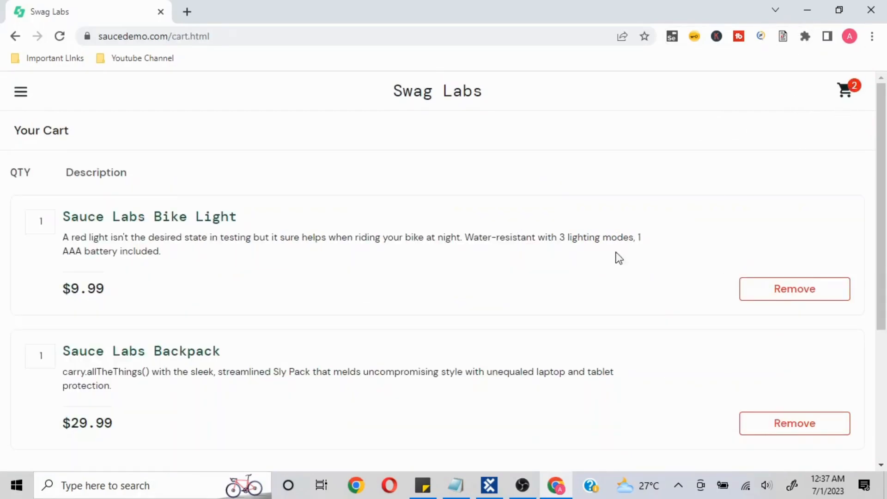
{"action": "scroll", "coordinate": [594, 271], "scroll_direction": "down", "scroll_amount": 2}
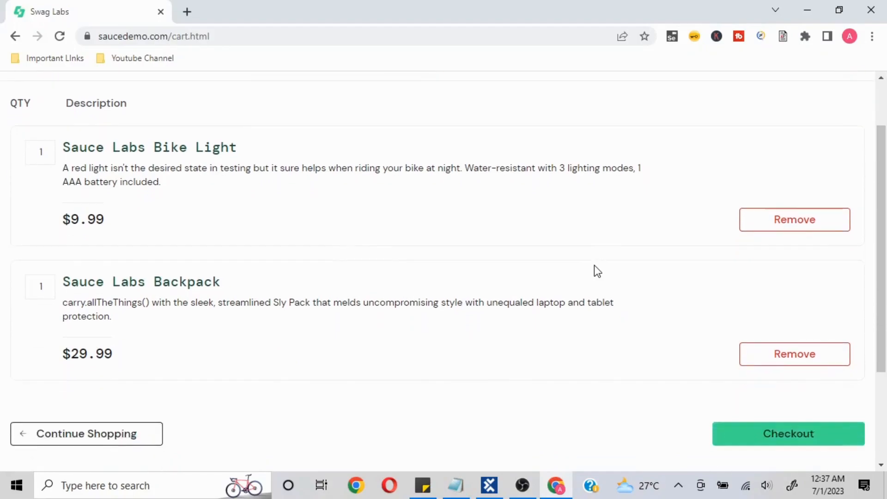
{"action": "scroll", "coordinate": [689, 263], "scroll_direction": "up", "scroll_amount": 2}
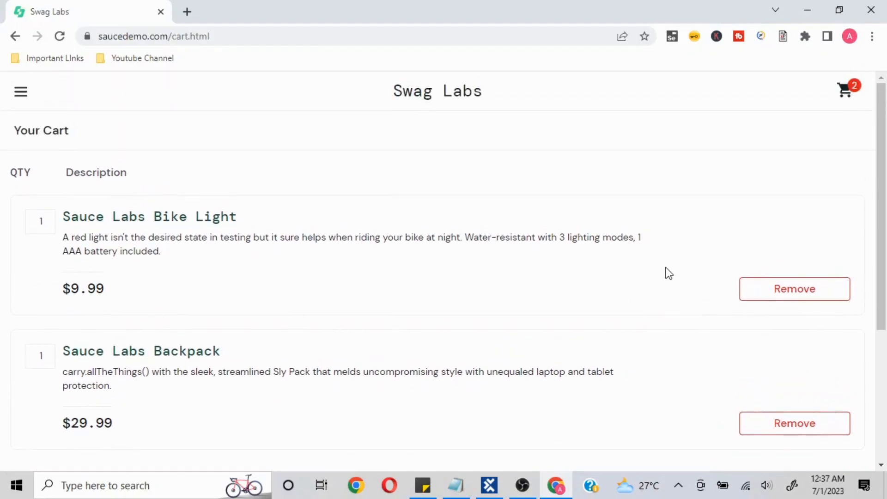
Return to Tosca Commander and start an application scan of the Swag Labs cart page from the Identification modules folder
{"action": "left_click", "coordinate": [490, 486]}
{"action": "left_click", "coordinate": [785, 139]}
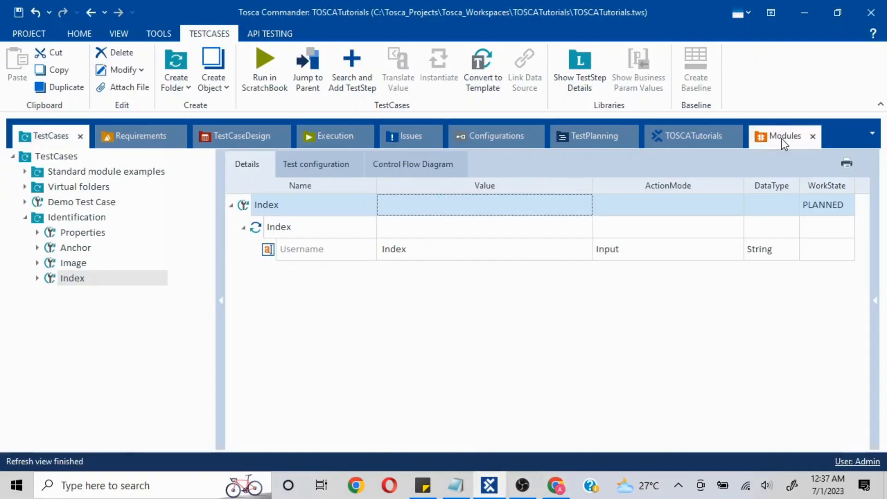
{"action": "left_click", "coordinate": [86, 201]}
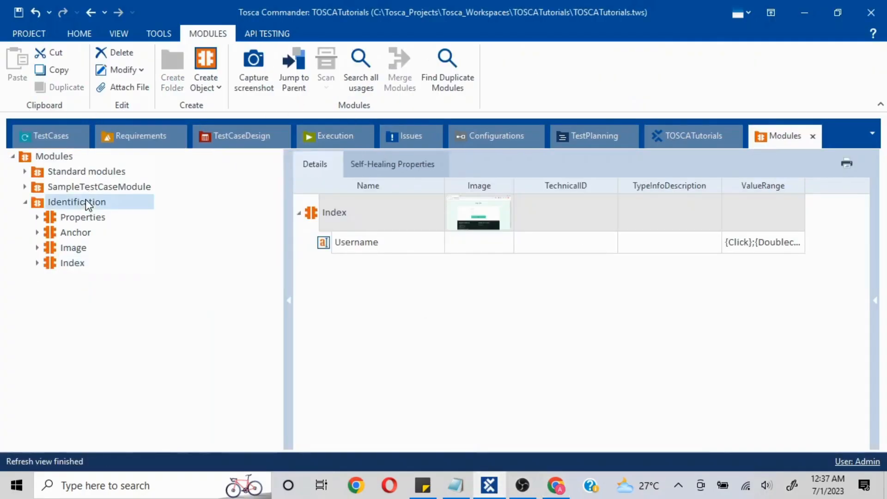
{"action": "left_click", "coordinate": [336, 80]}
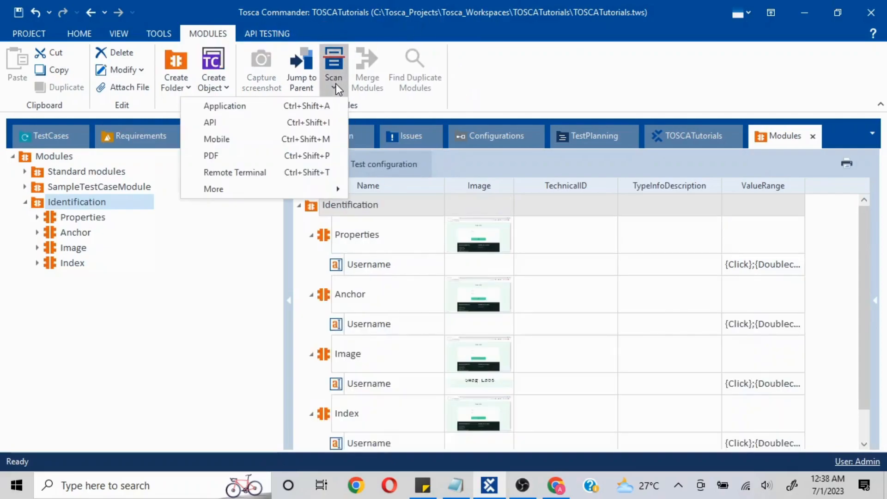
{"action": "left_click", "coordinate": [301, 103]}
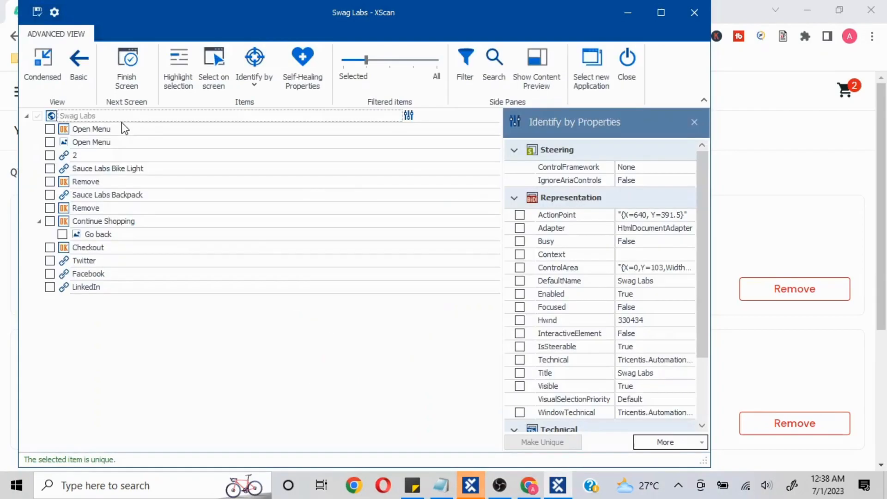
Move XScan aside and select the Sauce Labs Backpack's Remove button on screen for the module
{"action": "left_click", "coordinate": [252, 81]}
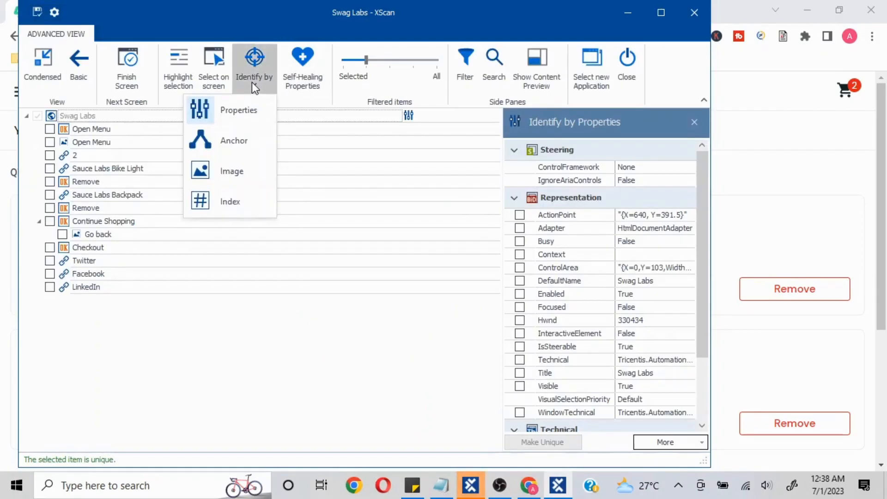
{"action": "left_click", "coordinate": [252, 82]}
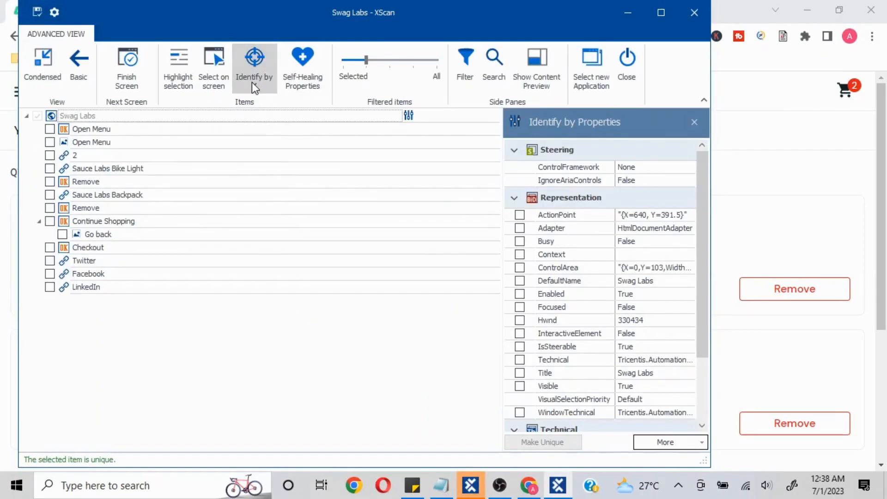
{"action": "left_click_drag", "start_coordinate": [446, 7], "coordinate": [415, 12]}
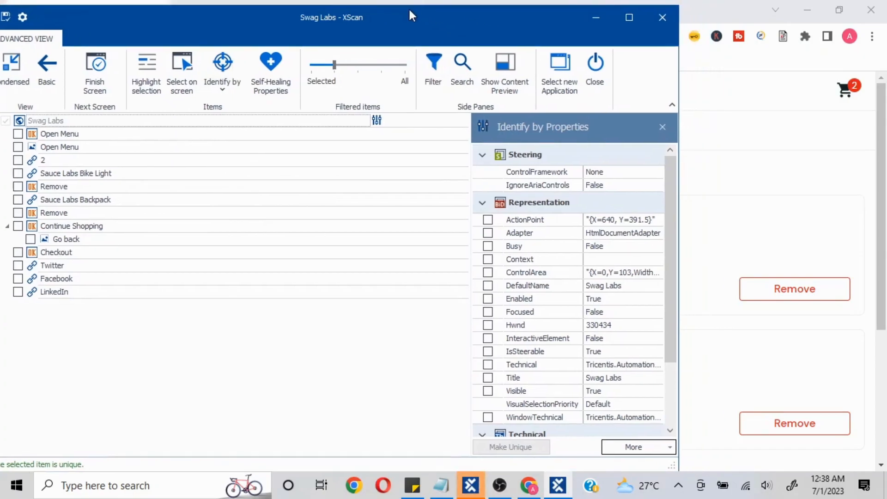
{"action": "left_click", "coordinate": [184, 57]}
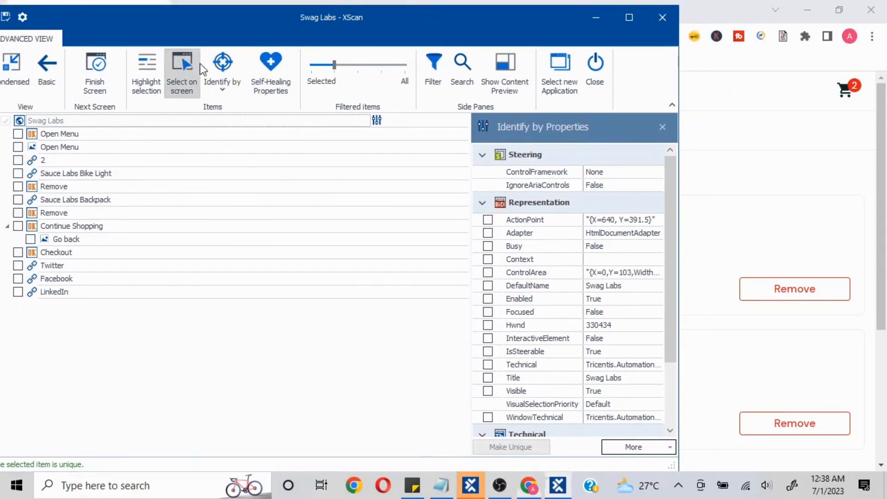
{"action": "left_click", "coordinate": [800, 431]}
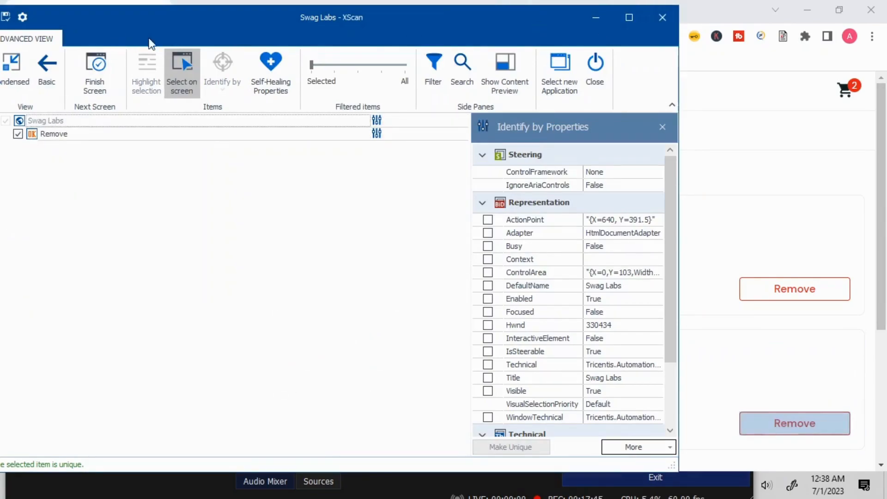
End on-screen selection, maximize XScan and exclude Id from the Remove button's identifying properties, keeping only Tag
{"action": "left_click", "coordinate": [185, 73]}
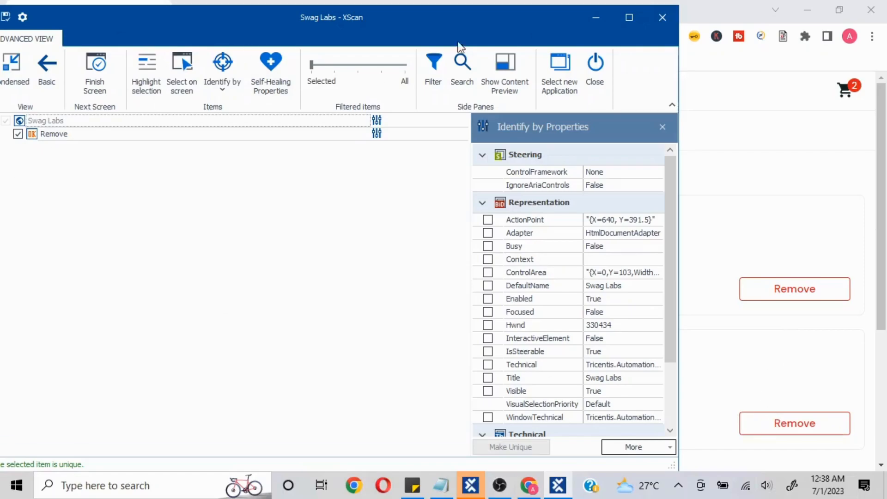
{"action": "left_click", "coordinate": [30, 135]}
{"action": "left_click", "coordinate": [623, 23]}
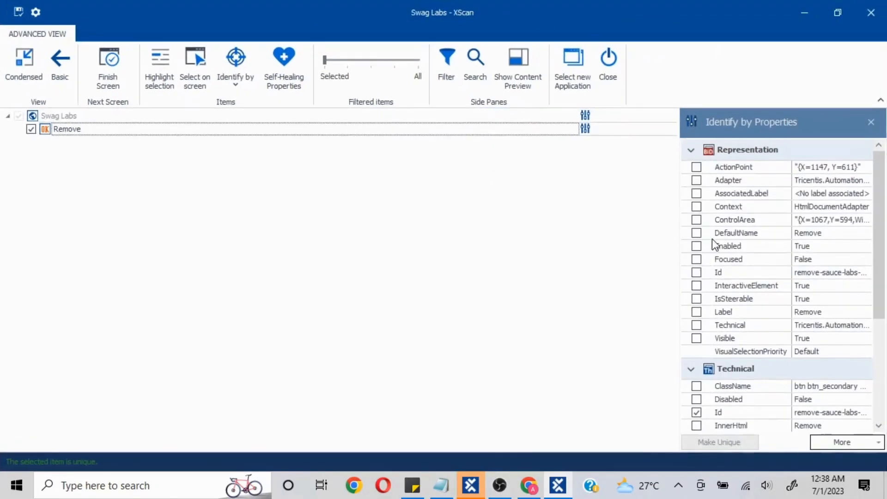
{"action": "scroll", "coordinate": [819, 403], "scroll_direction": "down", "scroll_amount": 3}
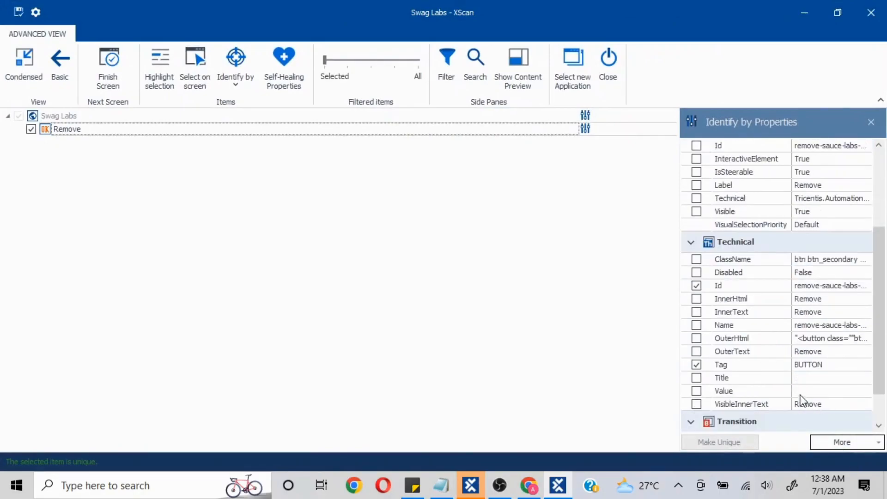
{"action": "left_click", "coordinate": [696, 285]}
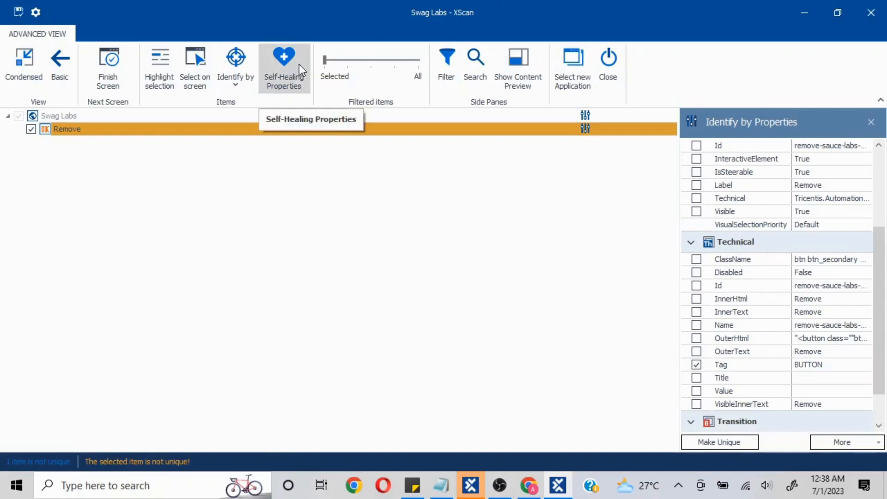
Expand the filtered items, include the $29.99Remove container above the backpack's Remove button, and filter back to selected items only
{"action": "left_click_drag", "start_coordinate": [324, 61], "coordinate": [362, 65]}
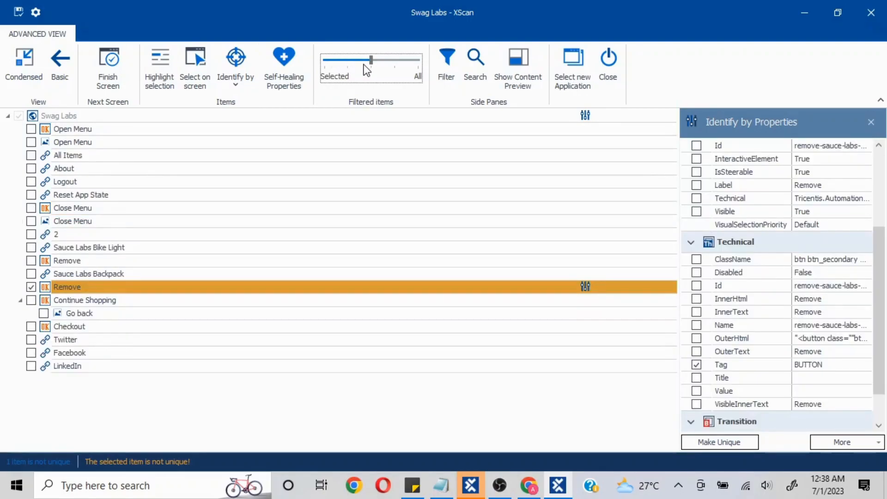
{"action": "left_click_drag", "start_coordinate": [364, 65], "coordinate": [385, 65]}
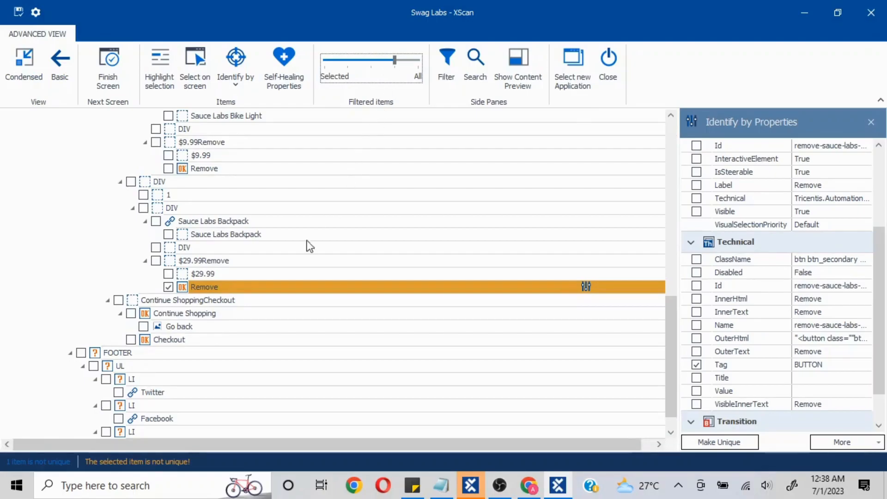
{"action": "left_click", "coordinate": [184, 287]}
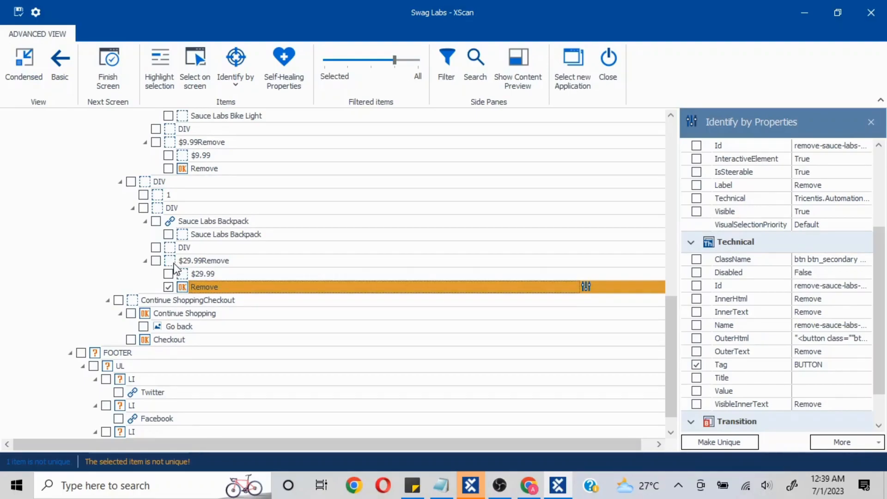
{"action": "left_click", "coordinate": [176, 261]}
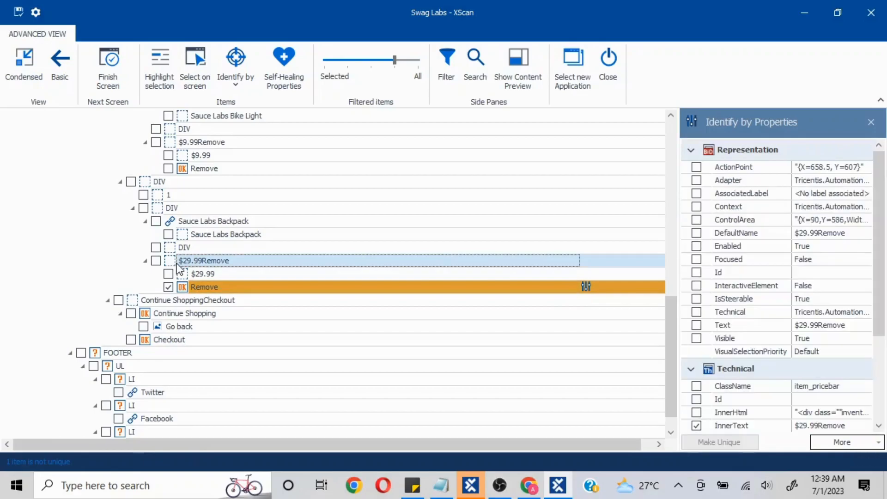
{"action": "scroll", "coordinate": [767, 289], "scroll_direction": "down", "scroll_amount": 3}
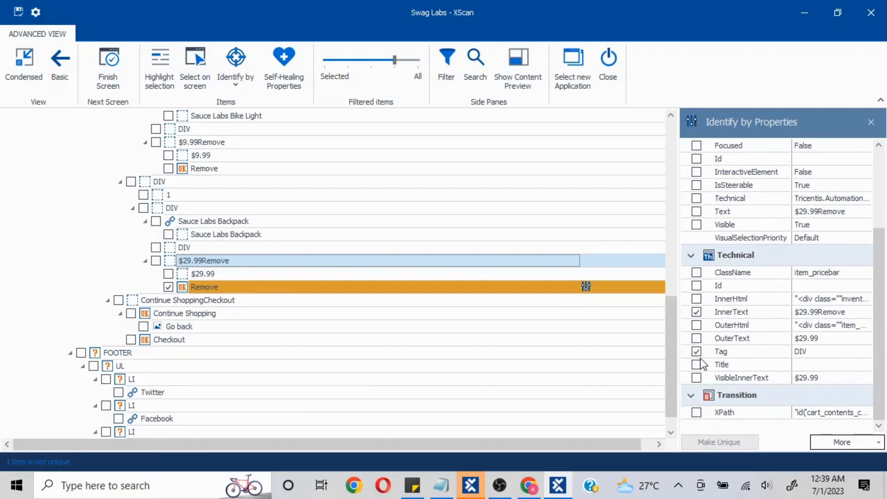
{"action": "left_click", "coordinate": [156, 260]}
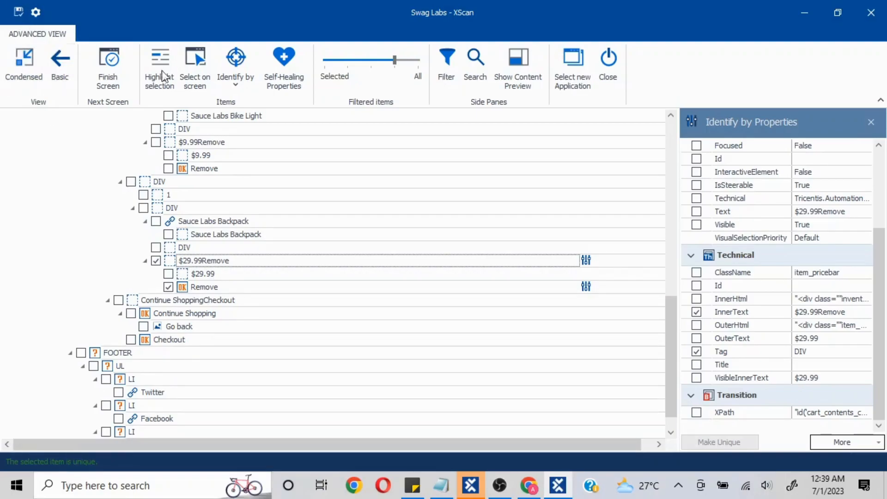
{"action": "left_click_drag", "start_coordinate": [394, 59], "coordinate": [318, 63]}
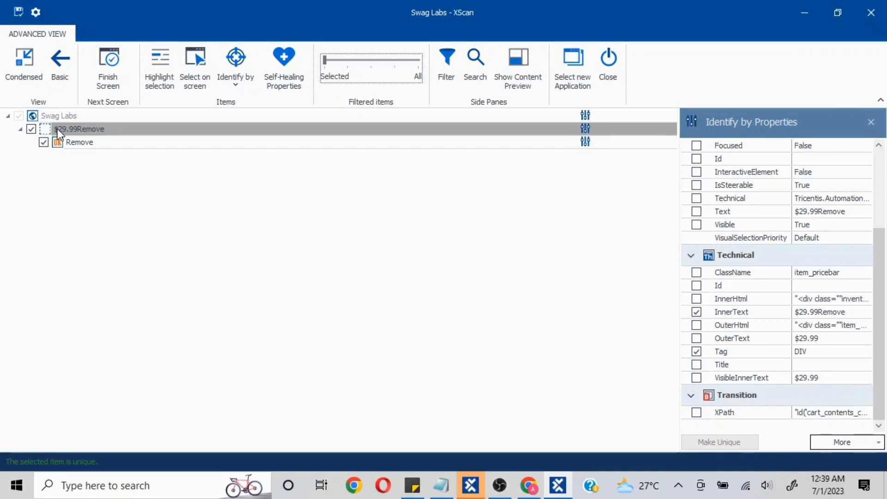
Rename the $29.99Remove container as Parent
{"action": "left_click", "coordinate": [63, 143]}
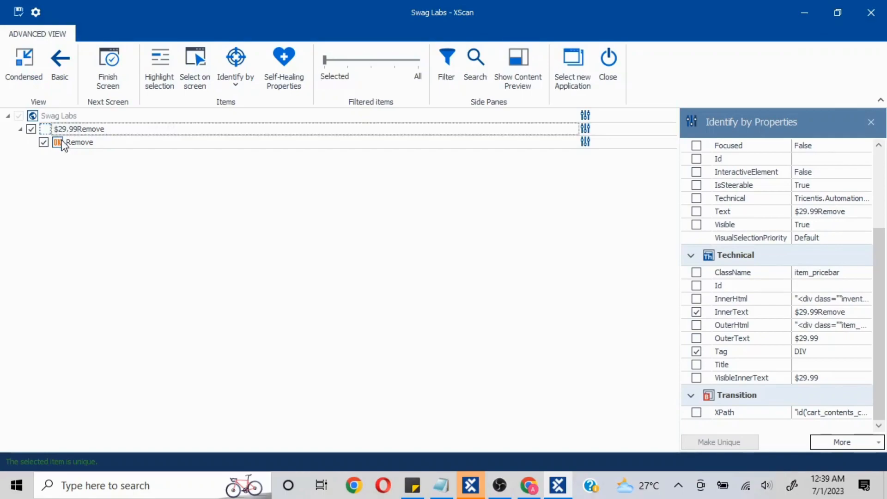
{"action": "left_click", "coordinate": [48, 134]}
{"action": "left_click", "coordinate": [136, 128]}
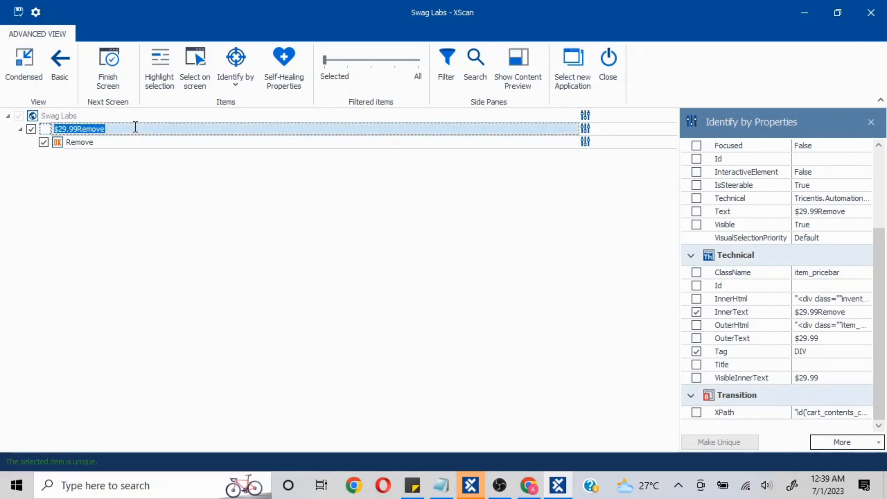
{"action": "type", "text": "Parent"}
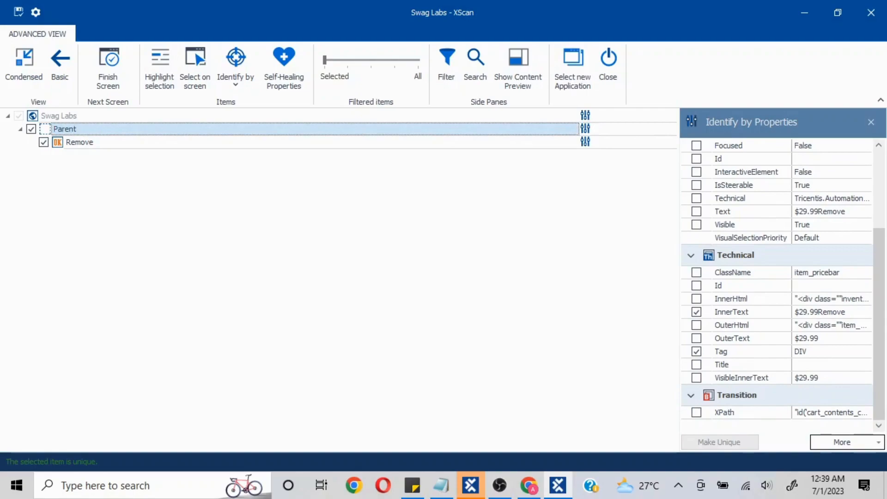
Rename the Remove button nested under the Parent container as Child_RemoveBtn
{"action": "left_click", "coordinate": [121, 142]}
{"action": "left_click", "coordinate": [120, 142]}
{"action": "key", "text": "Left"}
{"action": "key", "text": "Left"}
{"action": "key", "text": "Left"}
{"action": "key", "text": "Left"}
{"action": "type", "text": "Child"}
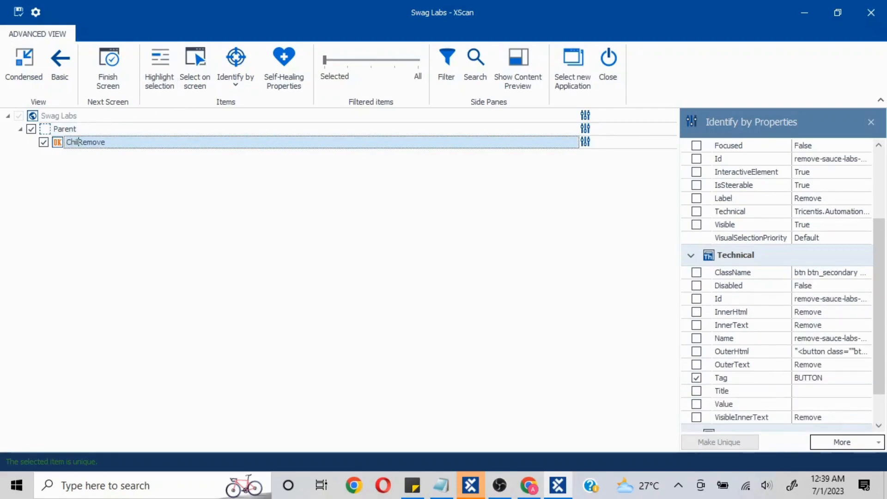
{"action": "type", "text": "_RemoveBtn"}
Save the scanned module, leave XScan and rename the Swag Labs module in the Identification folder as ParentChild
{"action": "left_click", "coordinate": [18, 12]}
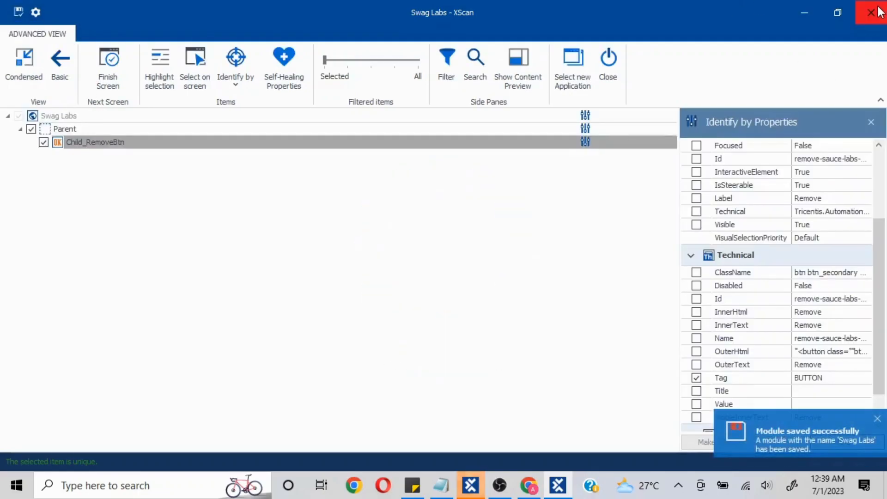
{"action": "left_click", "coordinate": [875, 13]}
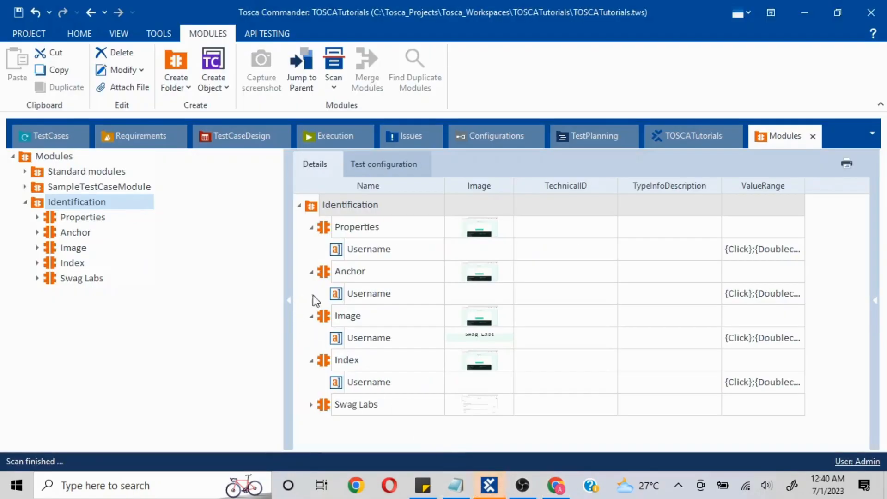
{"action": "left_click", "coordinate": [89, 278]}
{"action": "left_click", "coordinate": [88, 273]}
{"action": "type", "text": "ParentChild"}
{"action": "key", "text": "Return"}
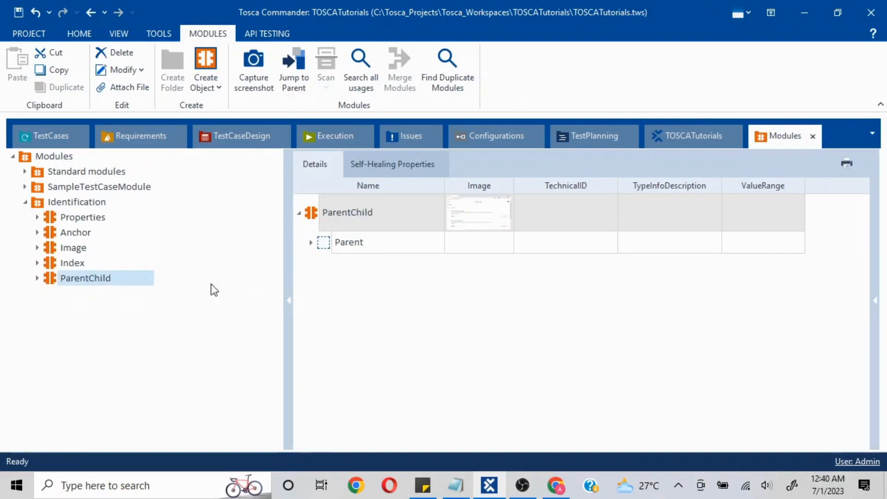
Create a test case from the ParentChild module in the Identification test case folder and name it Parent
{"action": "left_click_drag", "start_coordinate": [48, 278], "coordinate": [63, 220]}
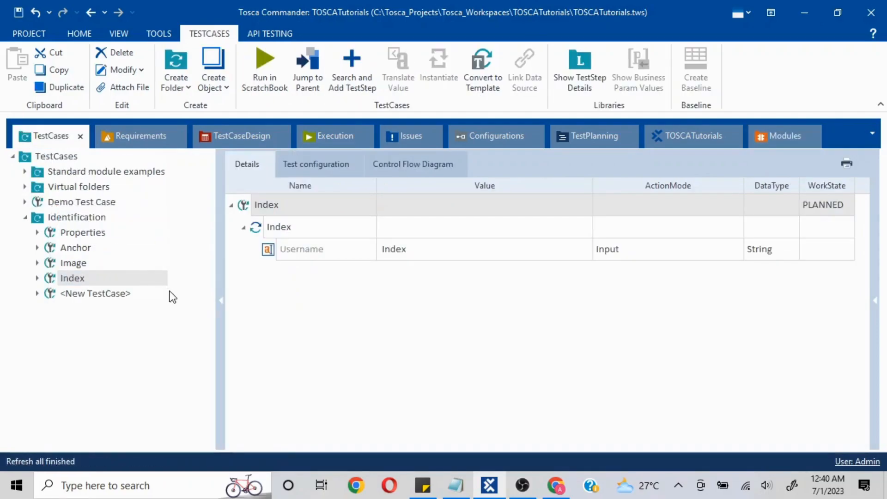
{"action": "left_click", "coordinate": [68, 292]}
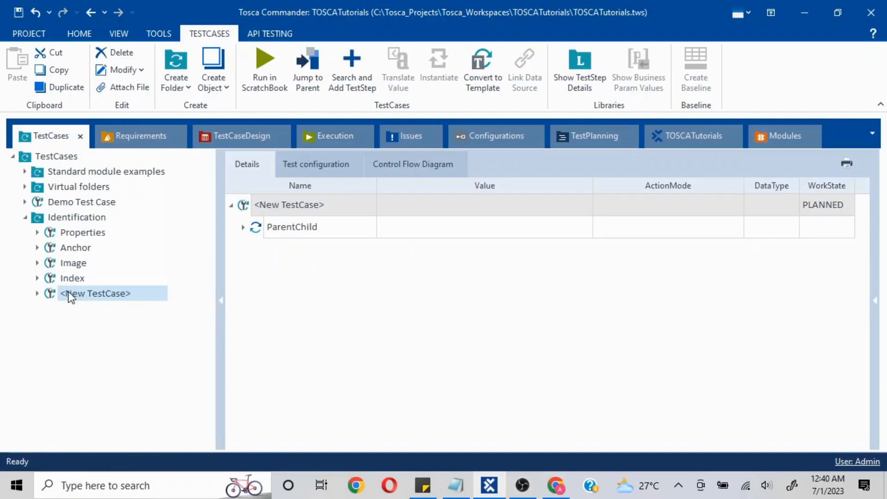
{"action": "left_click", "coordinate": [68, 292]}
{"action": "type", "text": "Parent"}
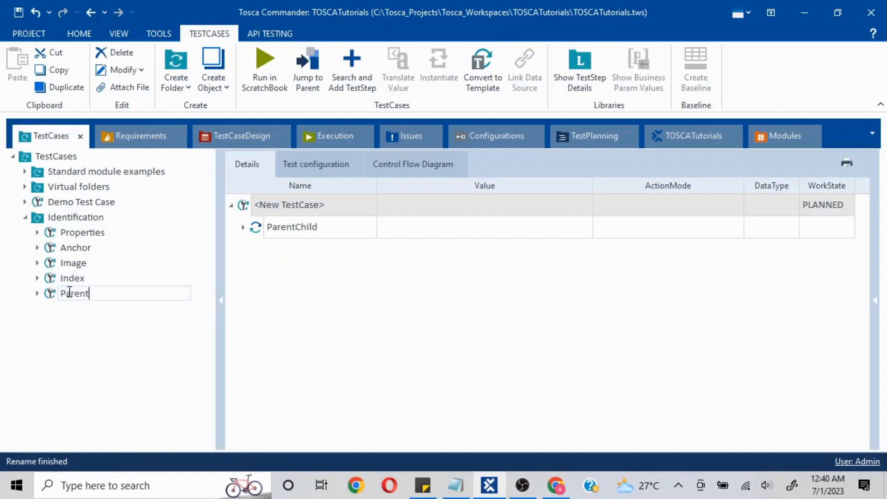
{"action": "key", "text": "Return"}
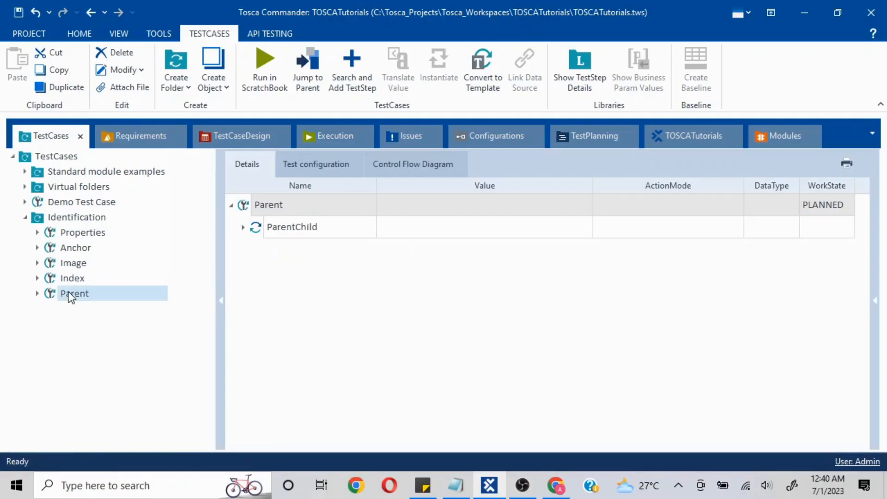
Expand the ParentChild test step, check the backpack's Remove button in the cart and set Child_RemoveBtn's value to Click
{"action": "left_click", "coordinate": [242, 228]}
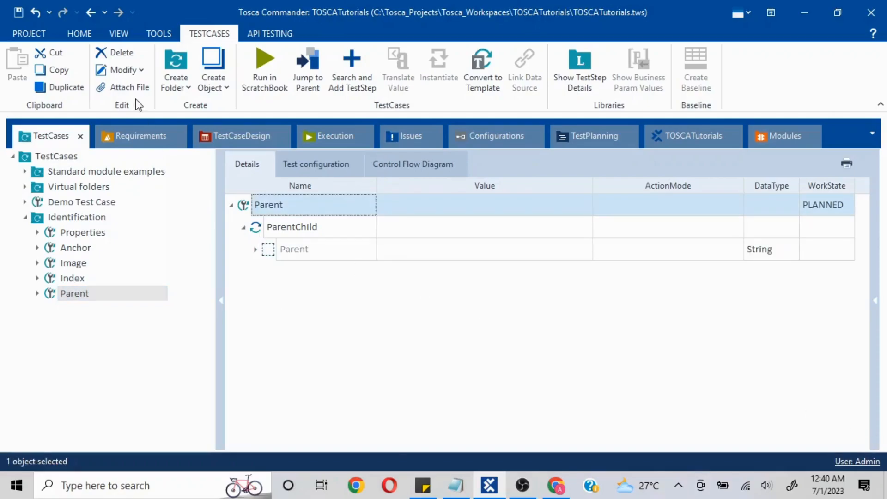
{"action": "left_click", "coordinate": [255, 250]}
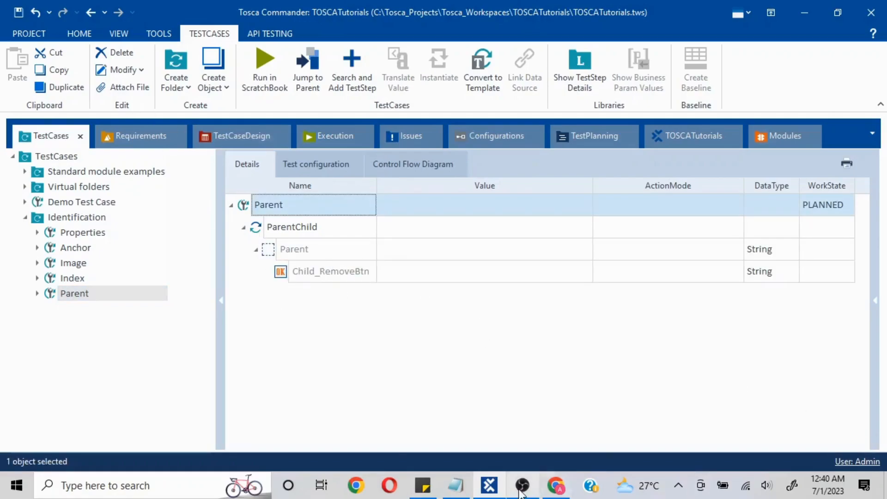
{"action": "left_click", "coordinate": [557, 486]}
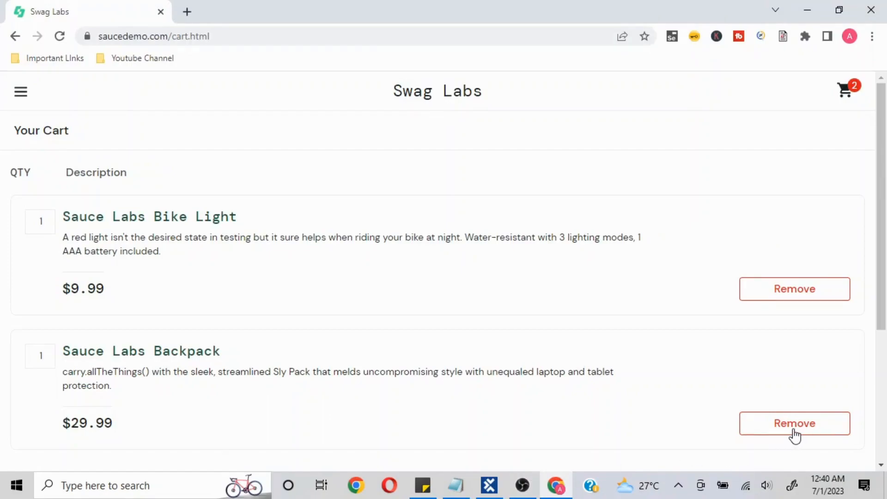
{"action": "key", "text": "alt+Tab"}
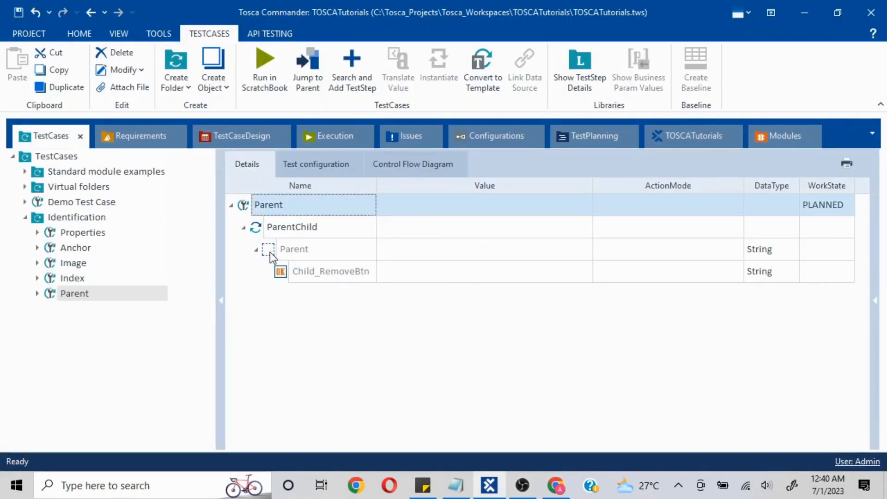
{"action": "left_click", "coordinate": [398, 277]}
{"action": "left_click", "coordinate": [397, 273]}
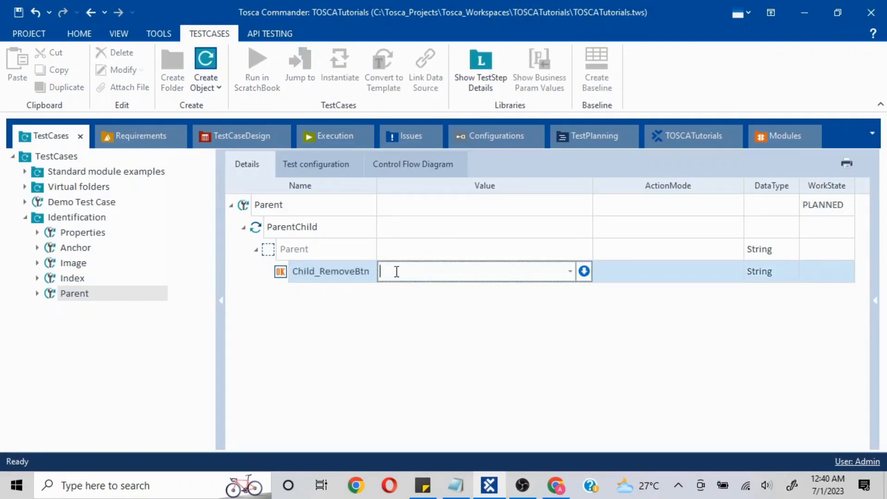
{"action": "left_click", "coordinate": [708, 278]}
{"action": "left_click", "coordinate": [533, 275]}
{"action": "left_click", "coordinate": [513, 269]}
{"action": "key", "text": "ctrl+v"}
{"action": "left_click", "coordinate": [521, 319]}
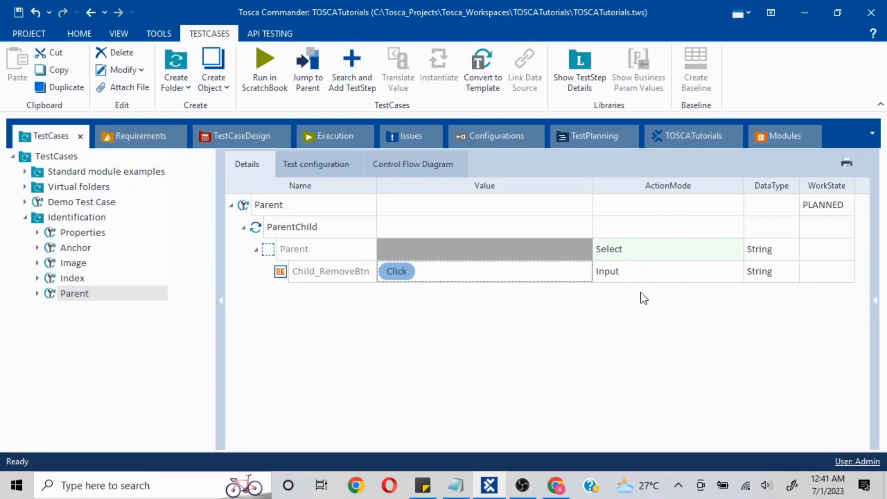
Run the Parent test case in ScratchBook against the Swag Labs cart page, check the result and close ScratchBook
{"action": "left_click", "coordinate": [172, 304]}
{"action": "key", "text": "alt+Tab"}
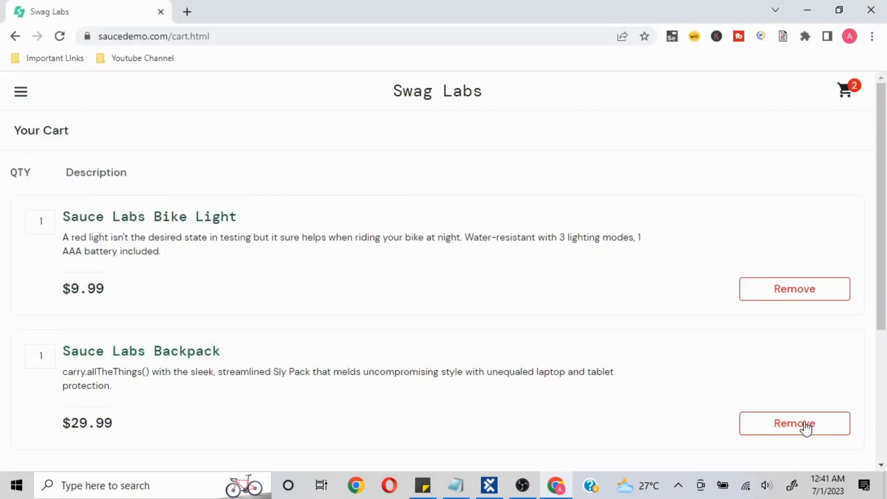
{"action": "key", "text": "alt+Tab"}
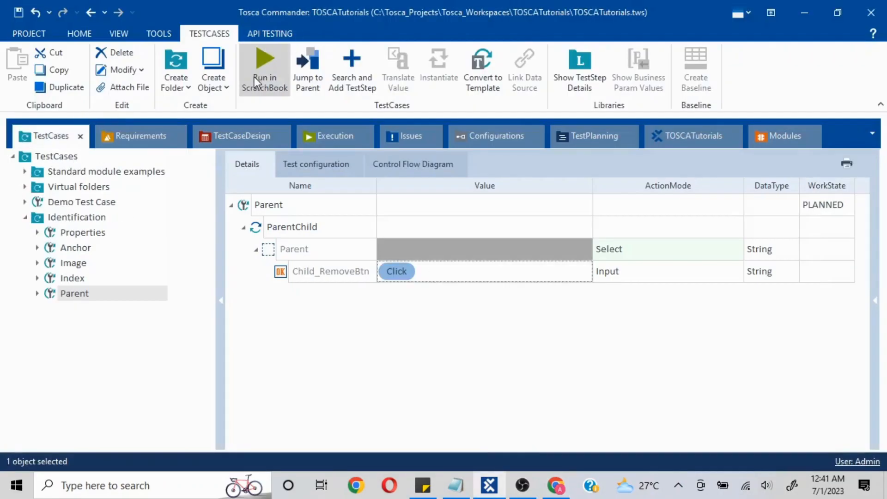
{"action": "right_click", "coordinate": [136, 291]}
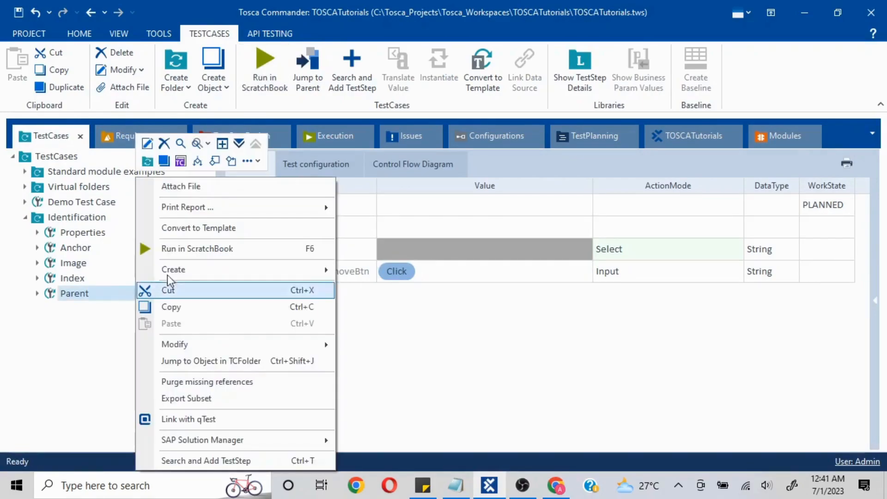
{"action": "left_click", "coordinate": [197, 248]}
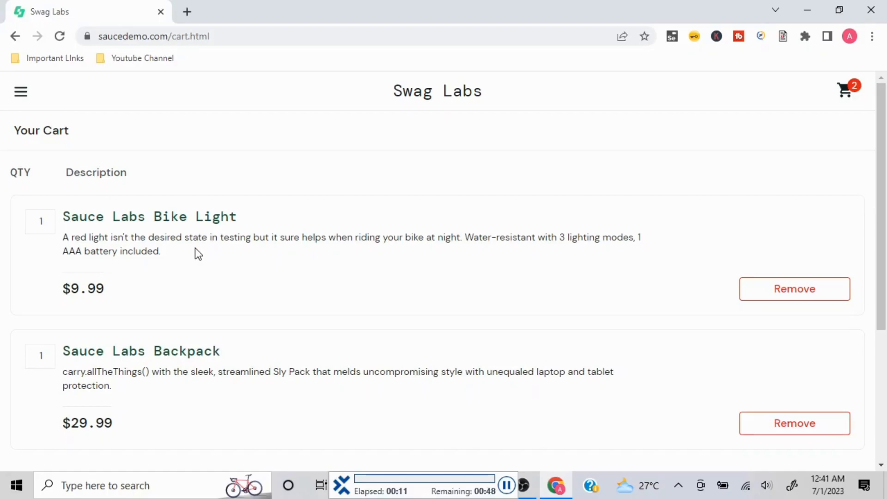
{"action": "scroll", "coordinate": [195, 248], "scroll_direction": "down", "scroll_amount": 3}
{"action": "left_click", "coordinate": [795, 274]}
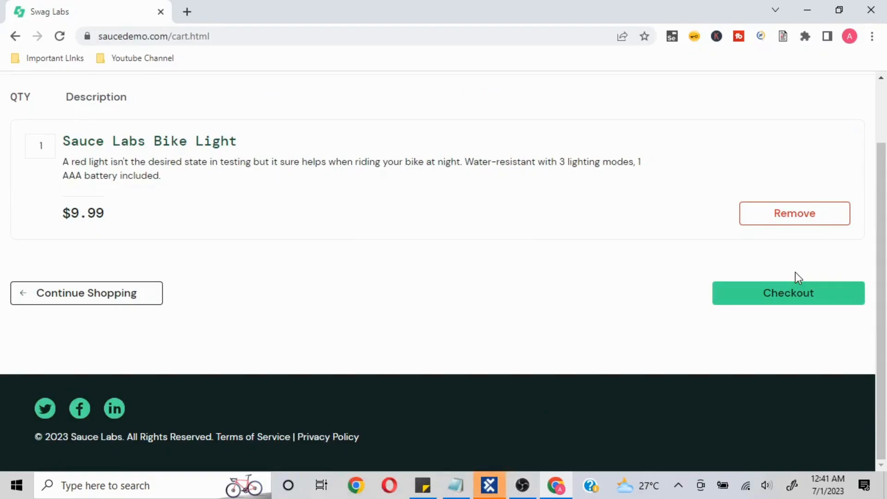
{"action": "left_click", "coordinate": [488, 485]}
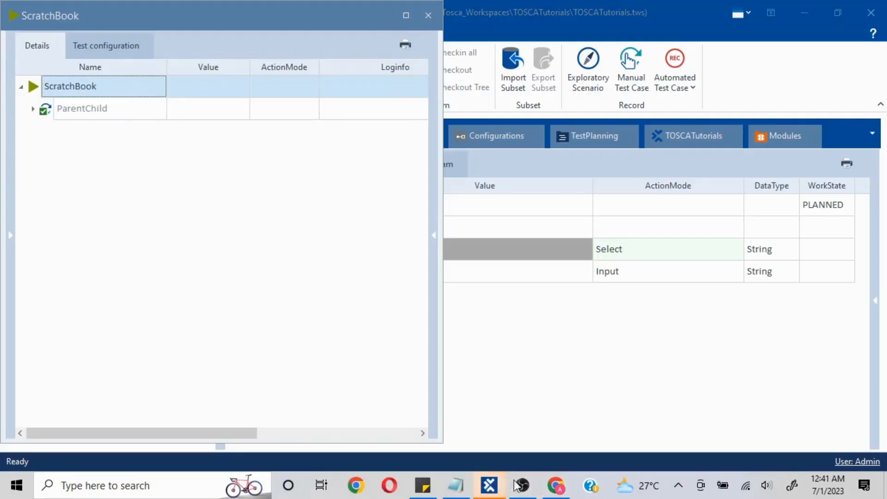
{"action": "left_click", "coordinate": [428, 7]}
Switch to the Notepad notes and delete the Parent and Child lines below the list of identification methods
{"action": "left_click", "coordinate": [456, 488]}
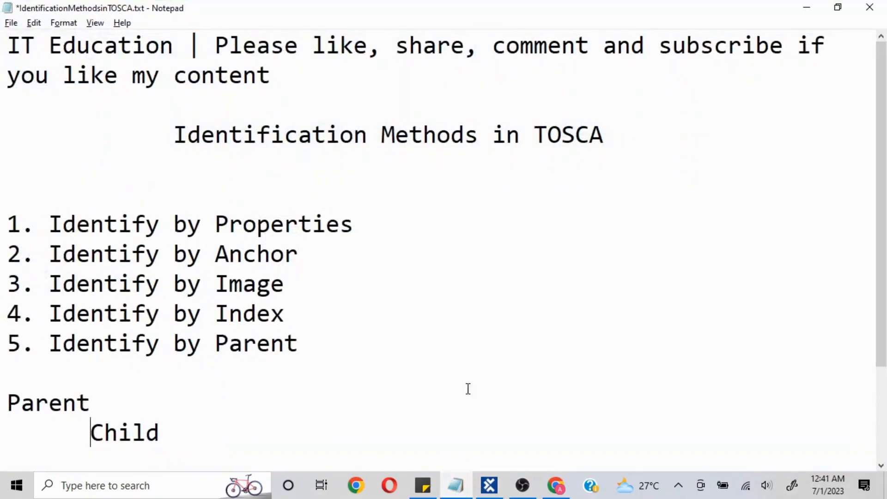
{"action": "left_click_drag", "start_coordinate": [164, 432], "coordinate": [2, 400]}
{"action": "key", "text": "BackSpace"}
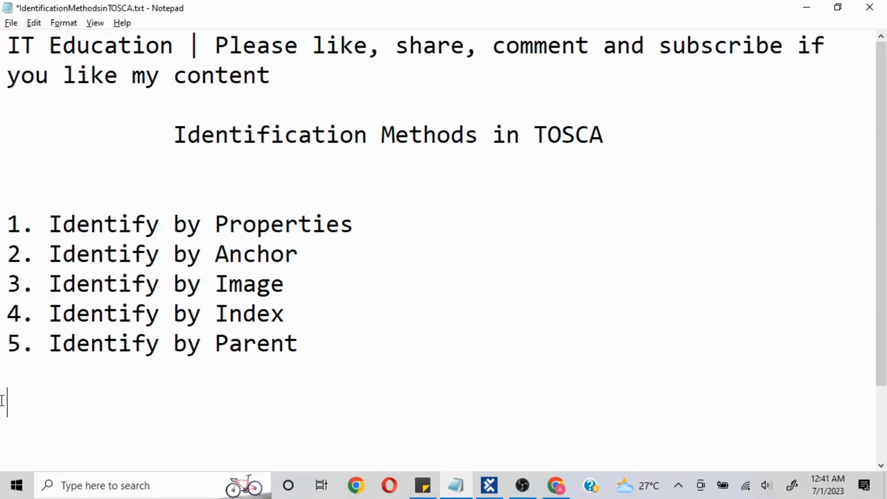